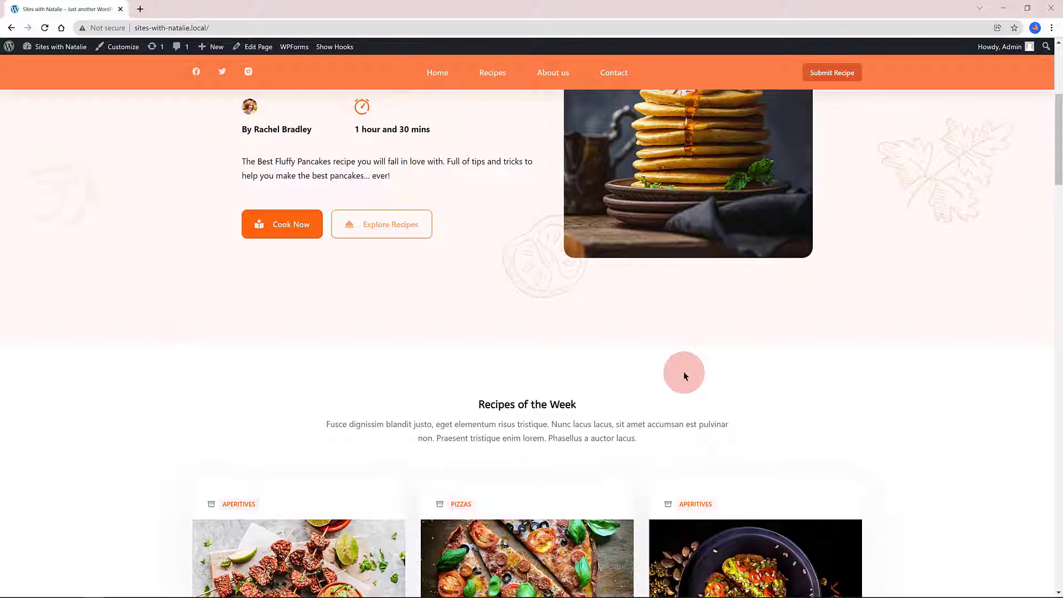
# Step: Scroll the recipe front page all the way down to the footer
pyautogui.scroll(-5, 684, 375)
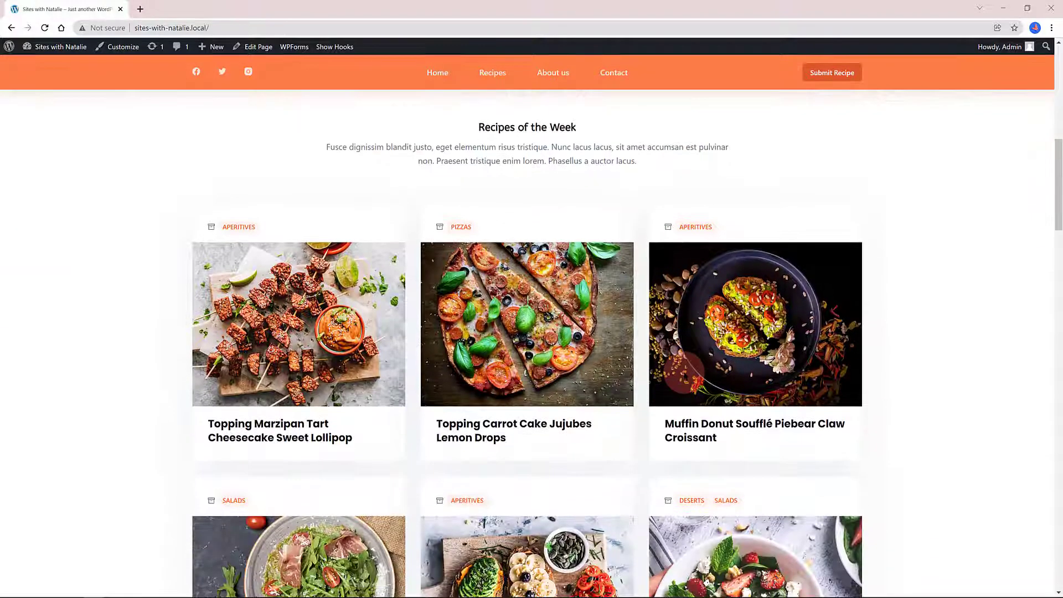
pyautogui.scroll(-5, 686, 378)
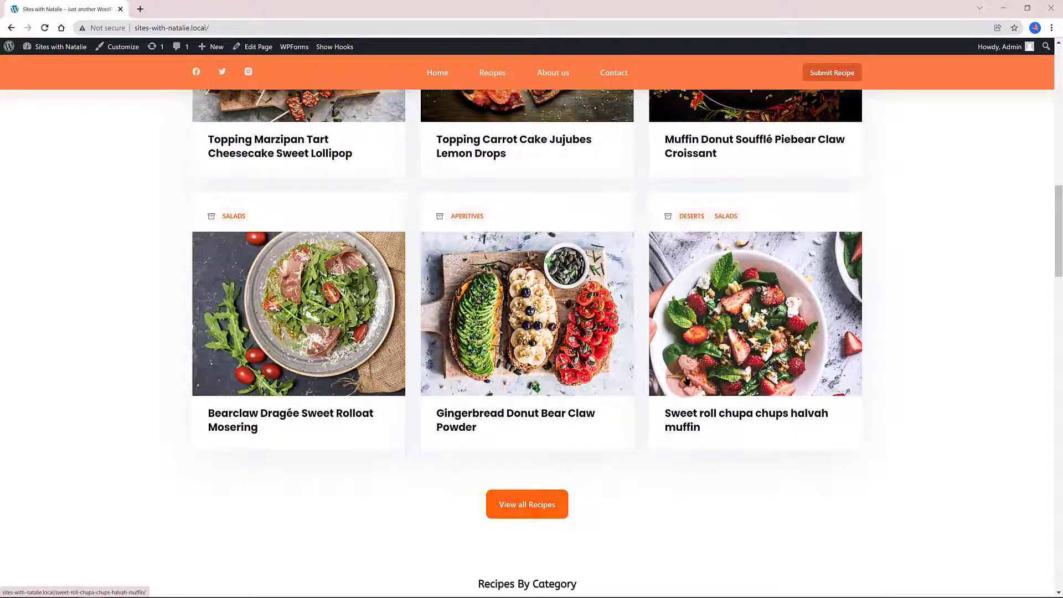
pyautogui.scroll(-4, 686, 379)
pyautogui.scroll(-2, 686, 380)
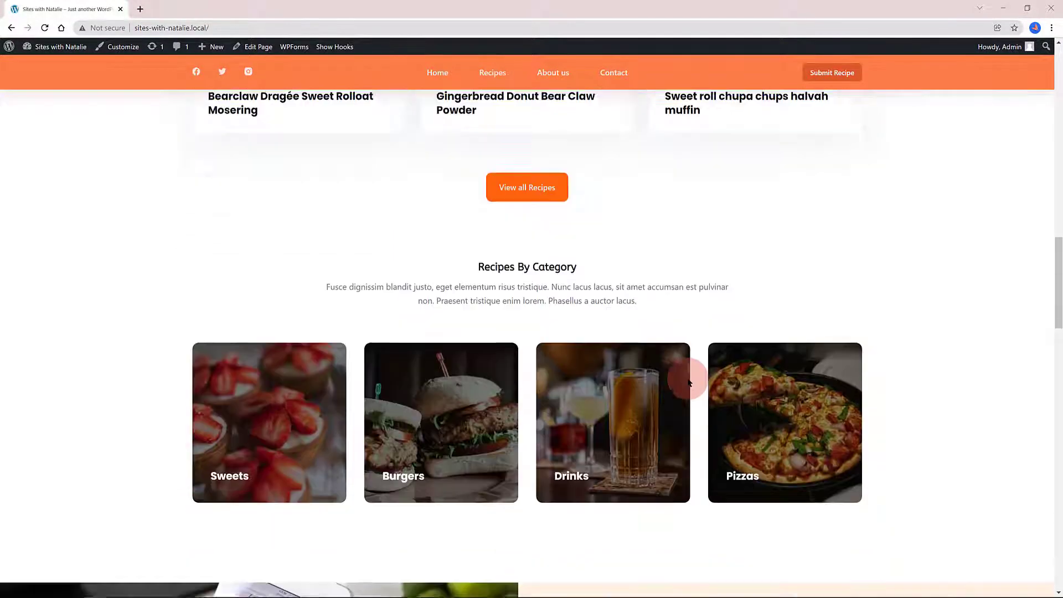
pyautogui.scroll(-3, 688, 381)
pyautogui.scroll(-4, 688, 381)
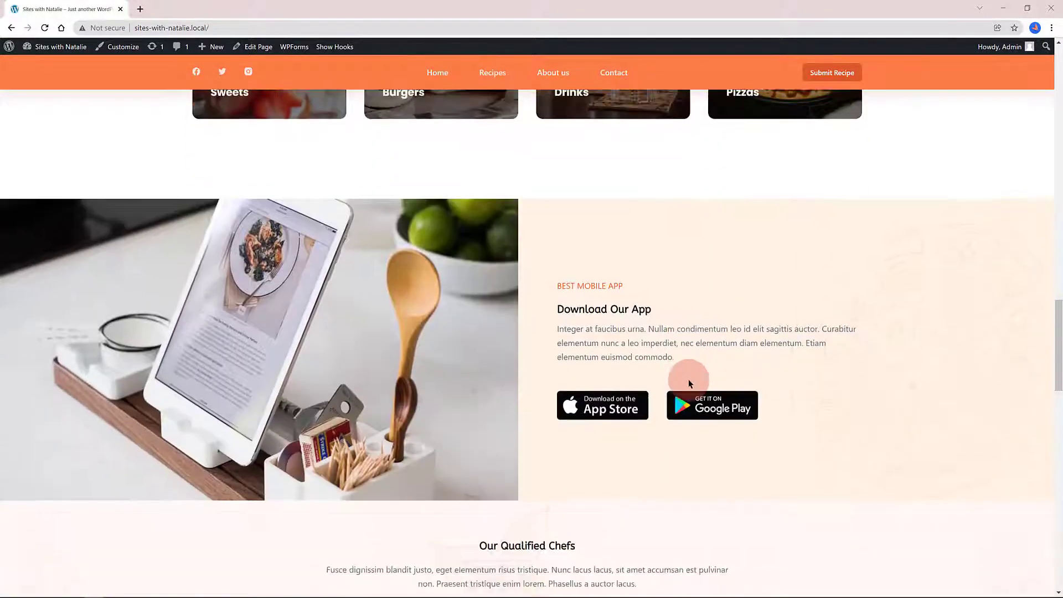
pyautogui.scroll(-10, 689, 380)
# Step: Go to the admin Dashboard and open the Nutritional info field group for editing
pyautogui.moveTo(55, 46)
pyautogui.click(41, 67)
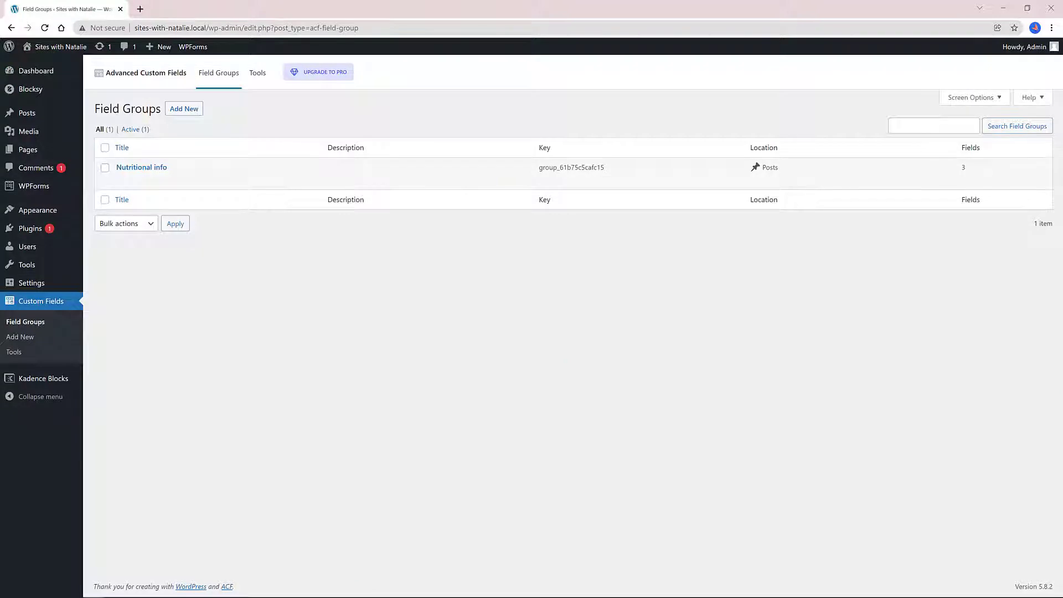
pyautogui.click(123, 178)
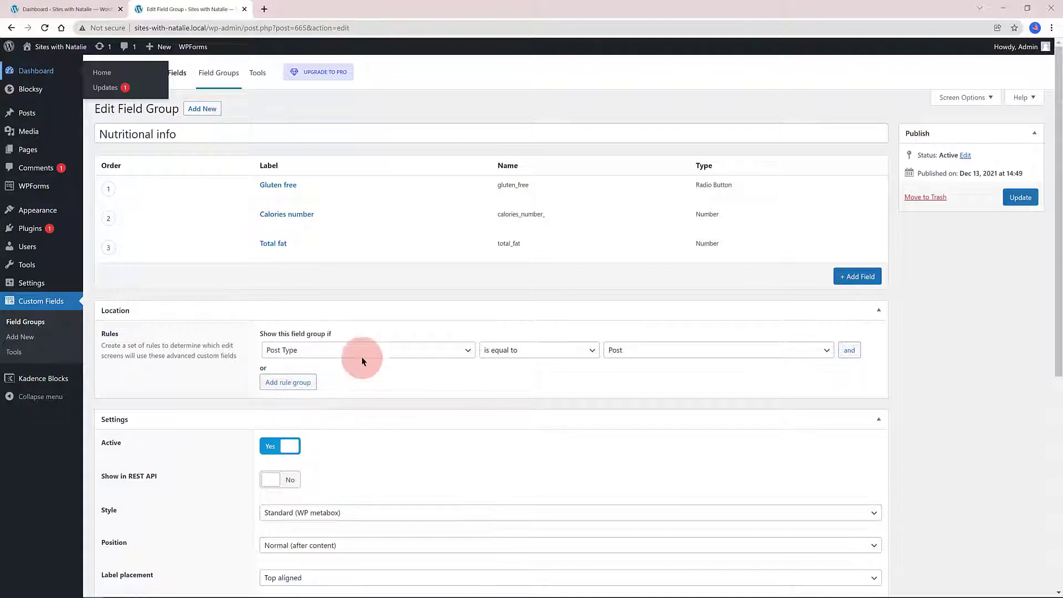
# Step: Review the location rule, keeping it as Post Type is equal to Post
pyautogui.click(362, 352)
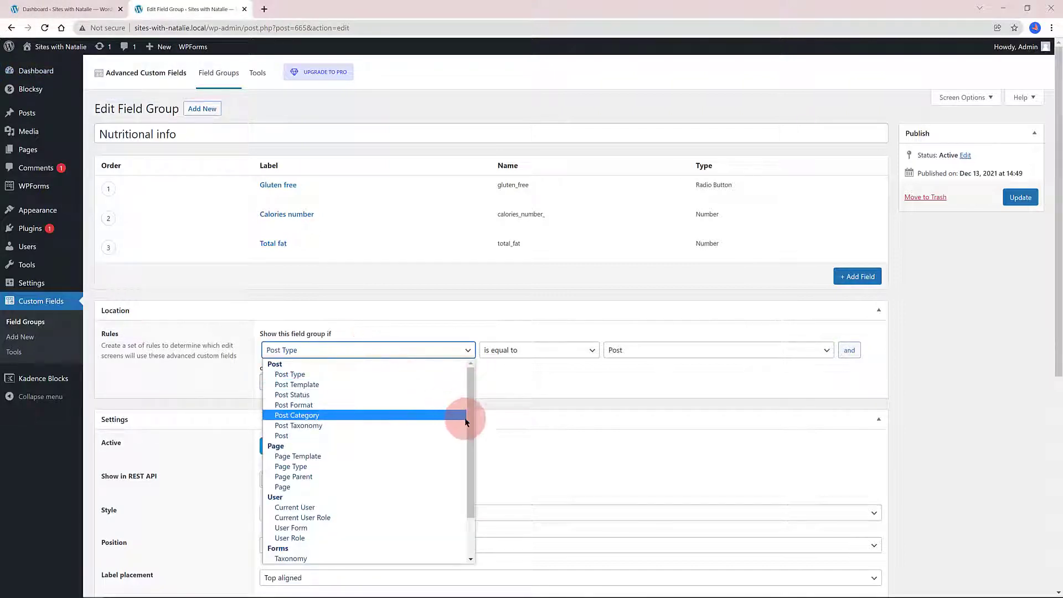
pyautogui.moveTo(470, 425); pyautogui.dragTo(299, 374)
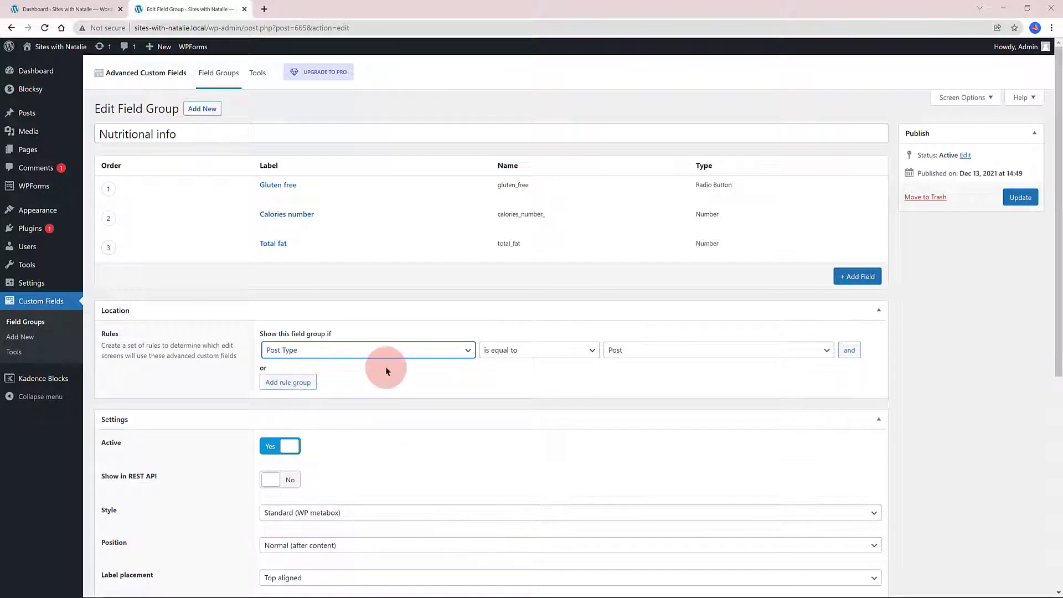
pyautogui.click(520, 354)
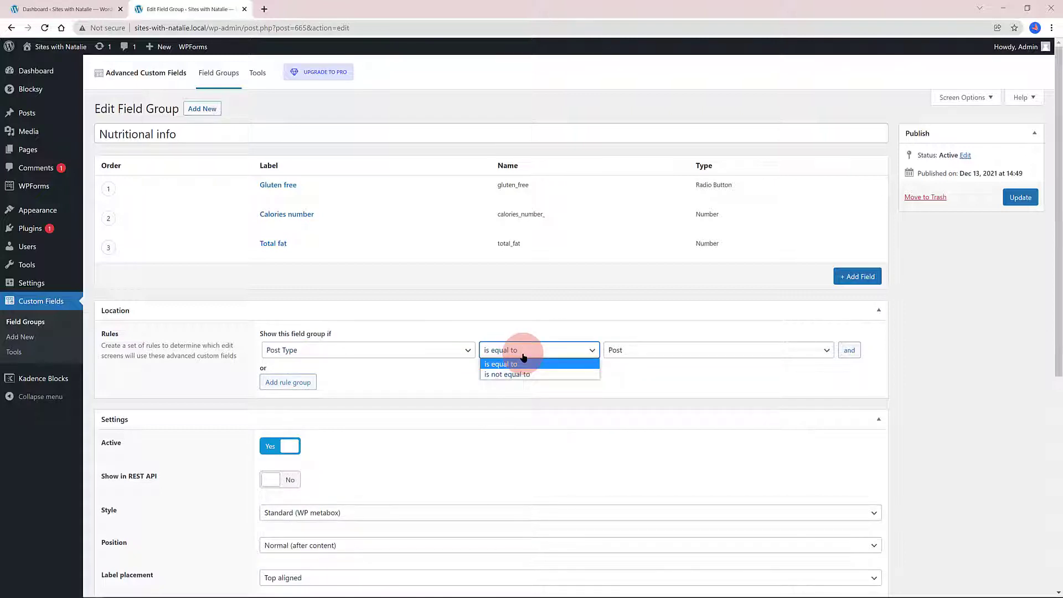
pyautogui.click(523, 355)
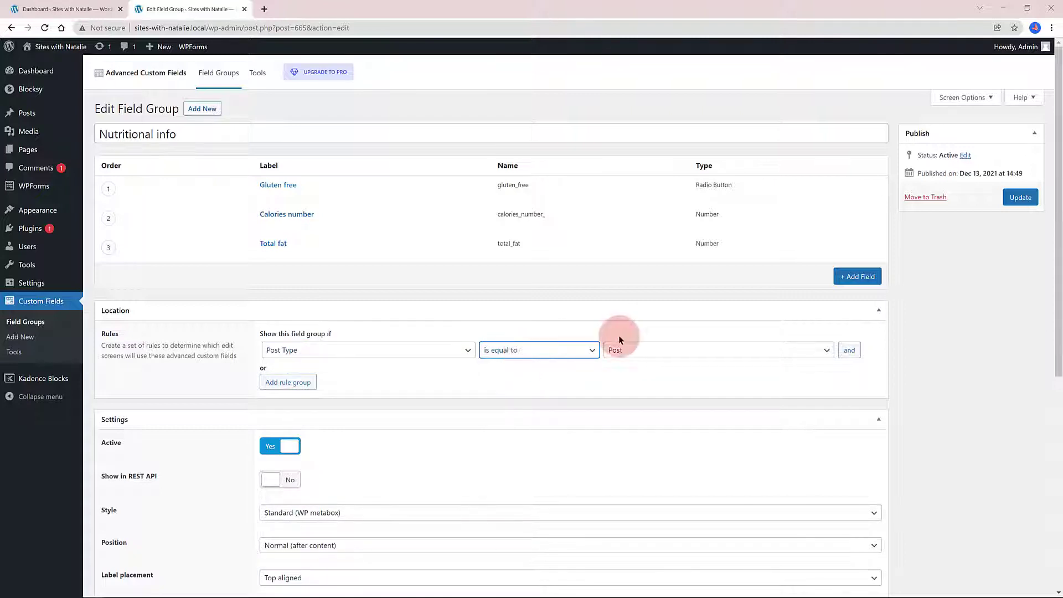
pyautogui.click(636, 349)
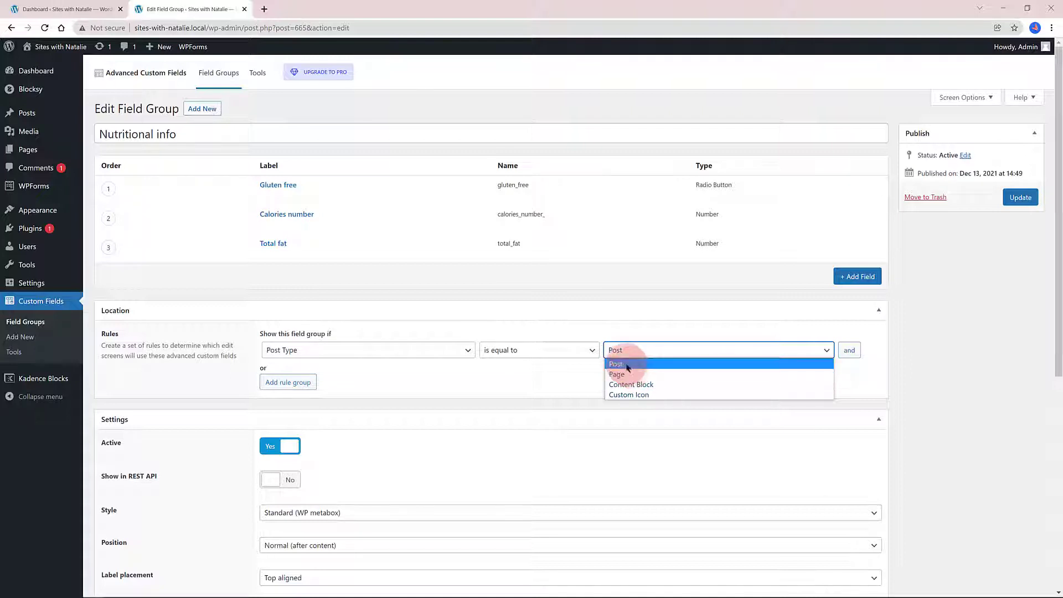
pyautogui.click(627, 367)
# Step: Close the field group, then open the Customizer's Blog Posts settings
pyautogui.click(244, 9)
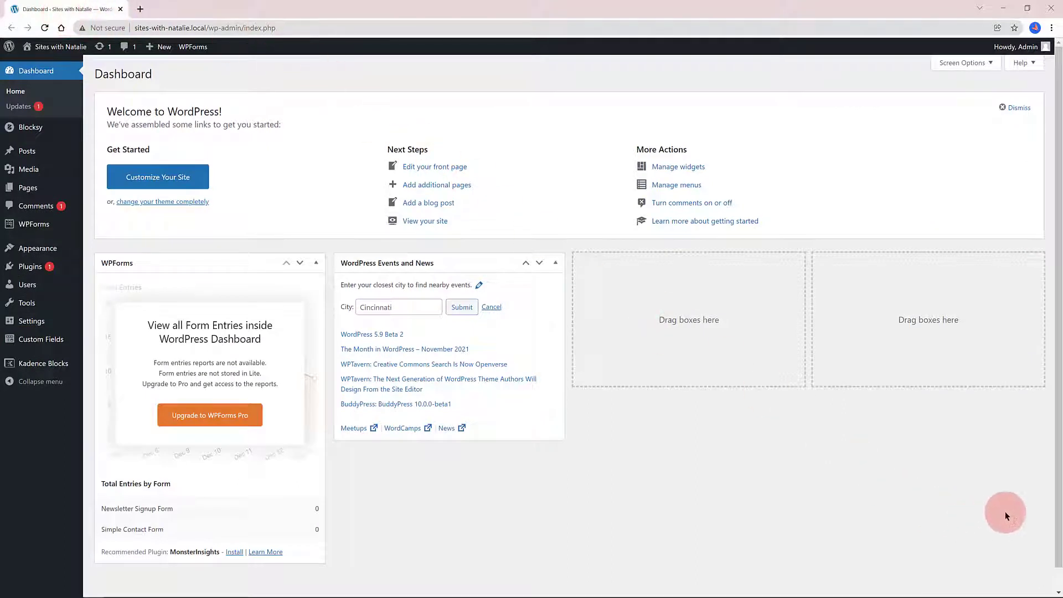
pyautogui.moveTo(38, 248)
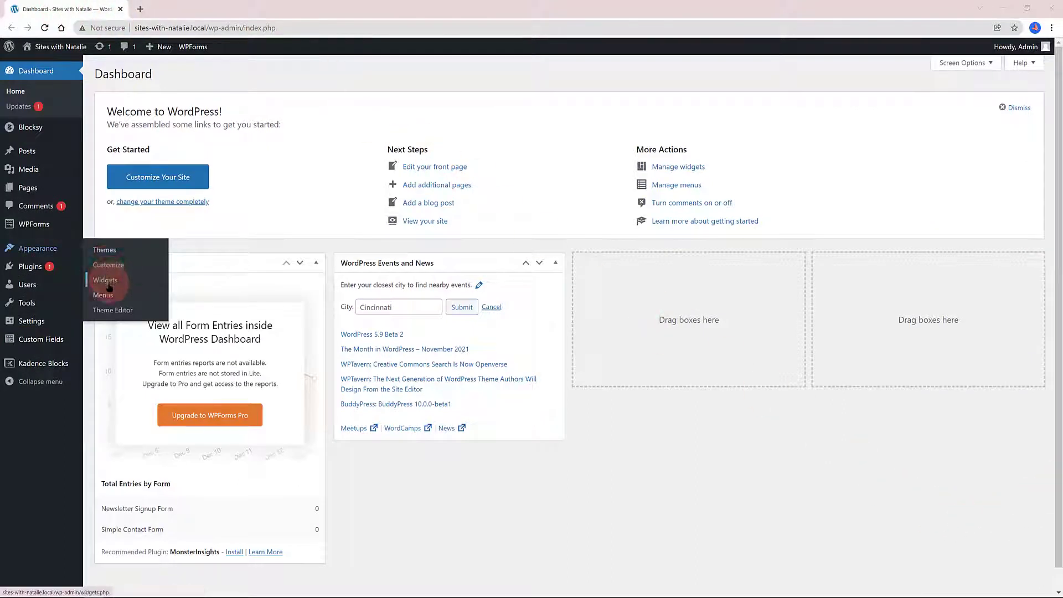
pyautogui.click(101, 266)
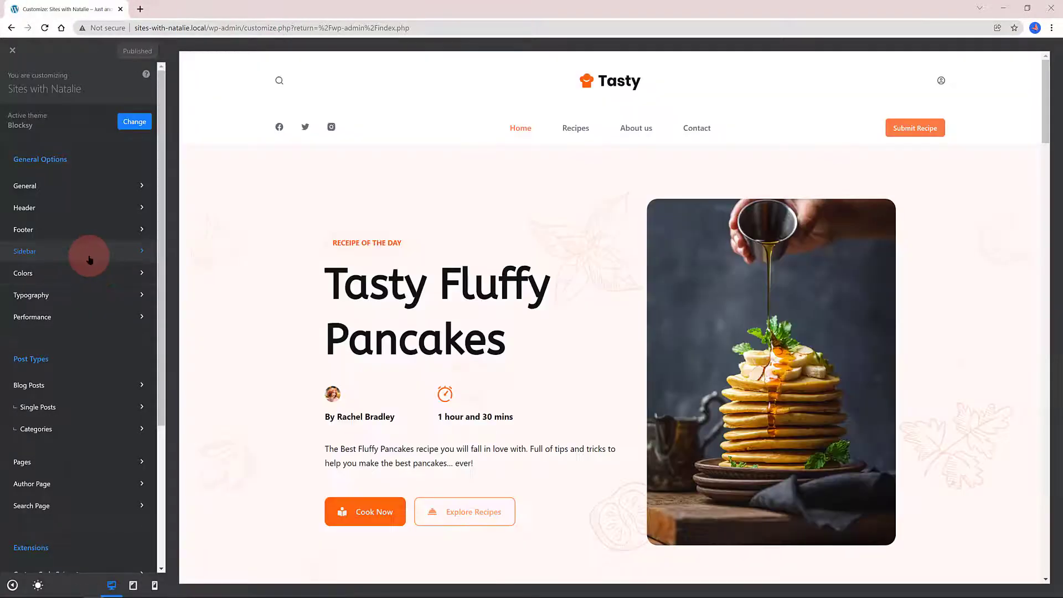
pyautogui.click(32, 387)
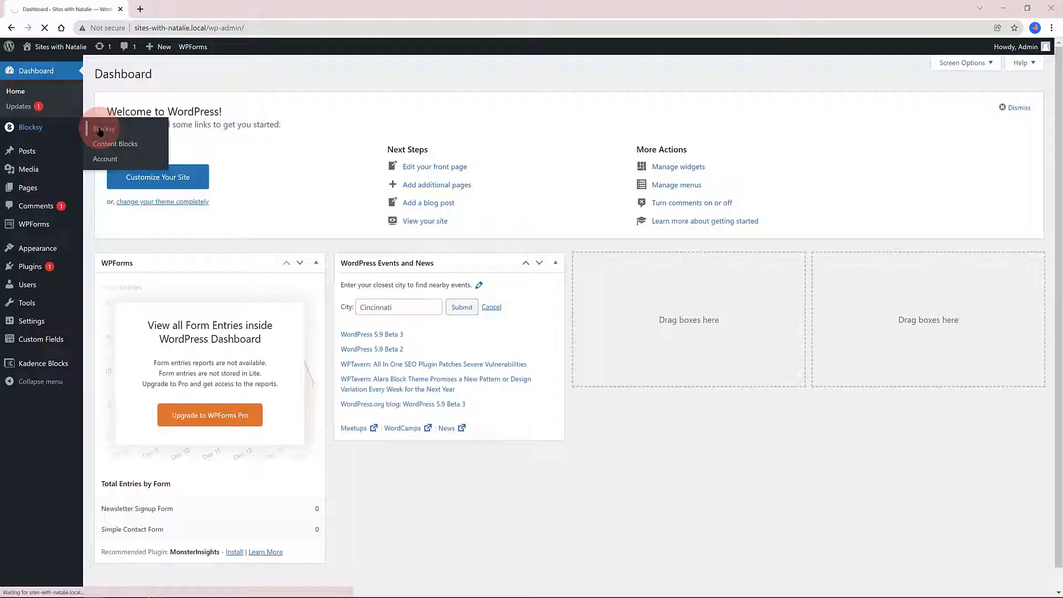
# Step: Confirm Post Types Extra is active under Blocksy's Pro Extensions, then list all posts
pyautogui.click(100, 131)
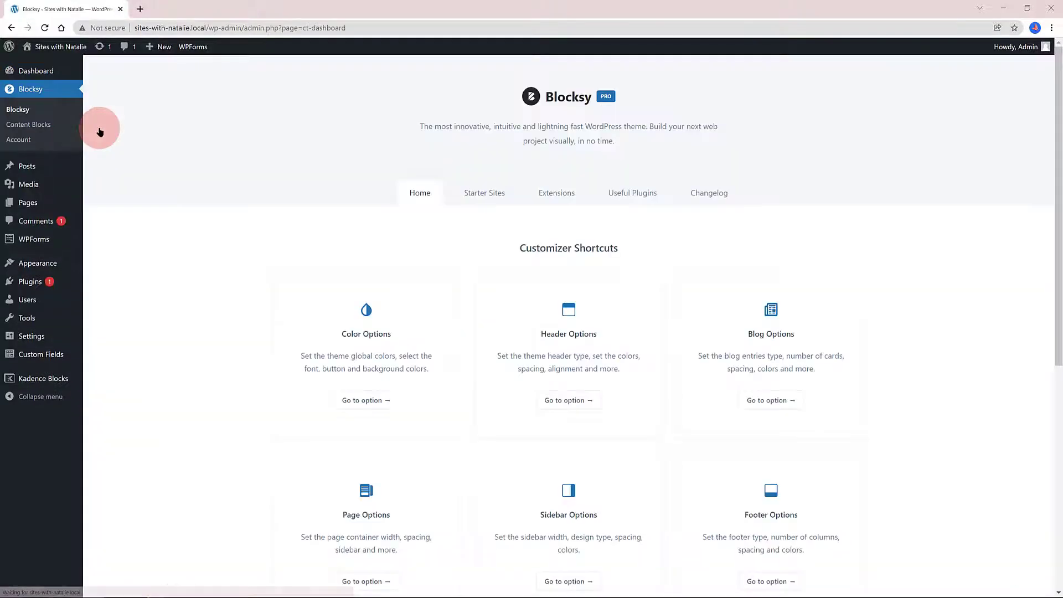
pyautogui.click(547, 195)
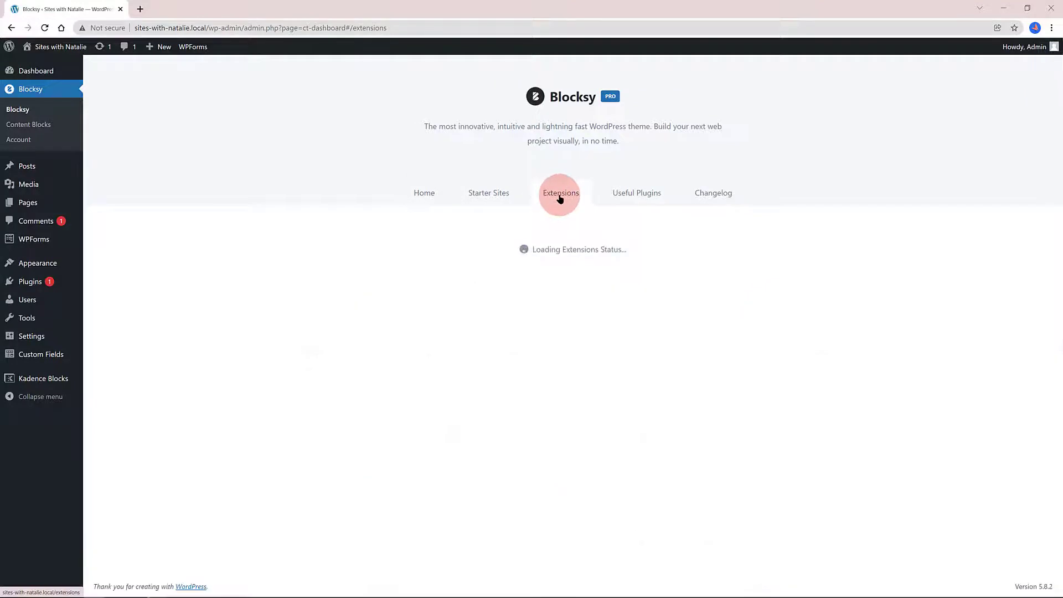
pyautogui.click(623, 258)
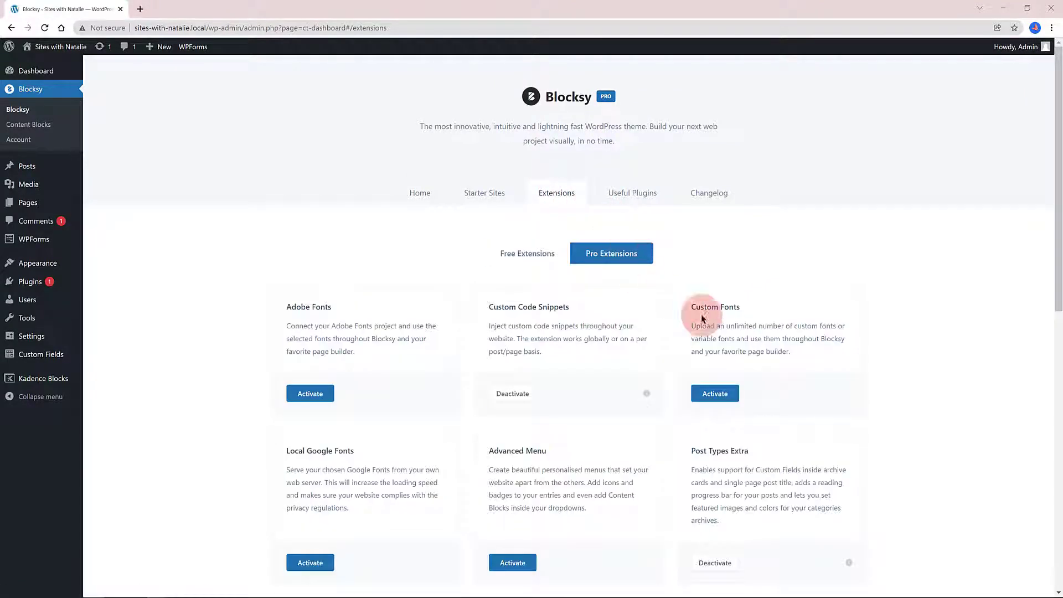
pyautogui.scroll(-1, 797, 443)
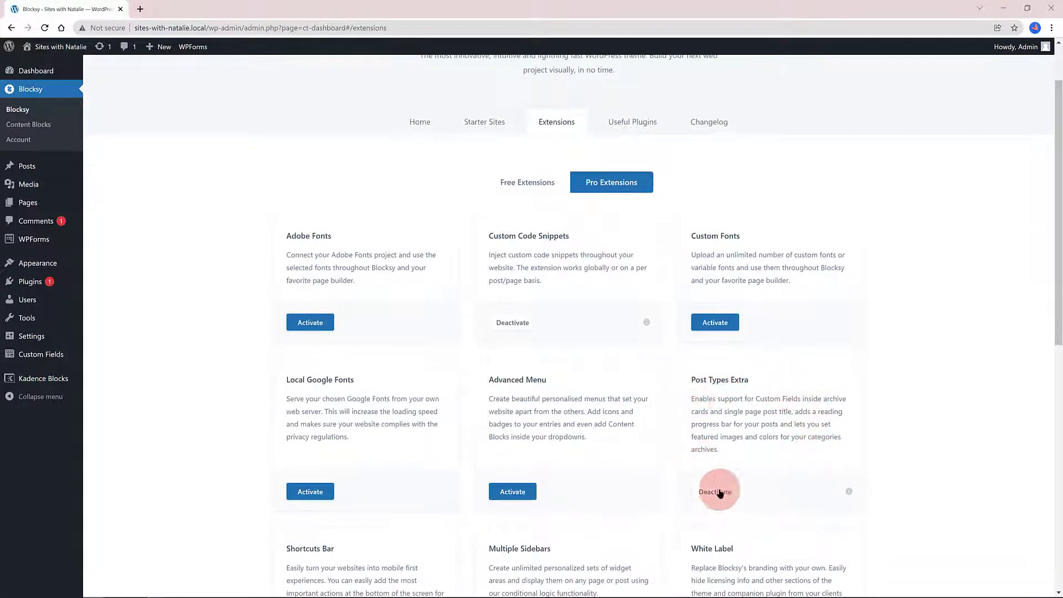
pyautogui.click(14, 55)
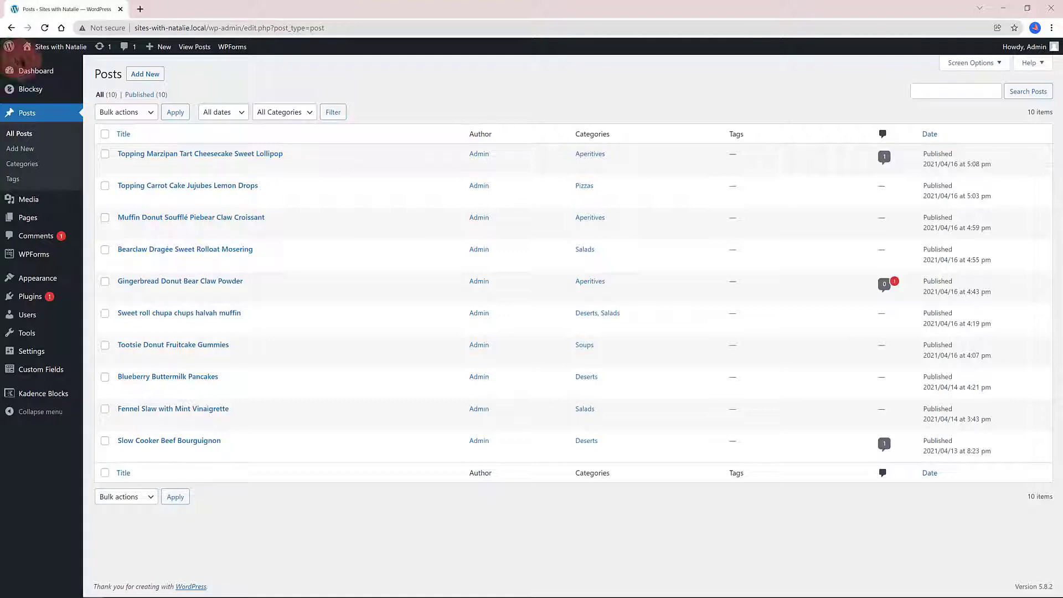
# Step: On the first recipe post, check Calories, enter 9.4 as Total fat and update the post
pyautogui.moveTo(142, 150)
pyautogui.click(123, 166)
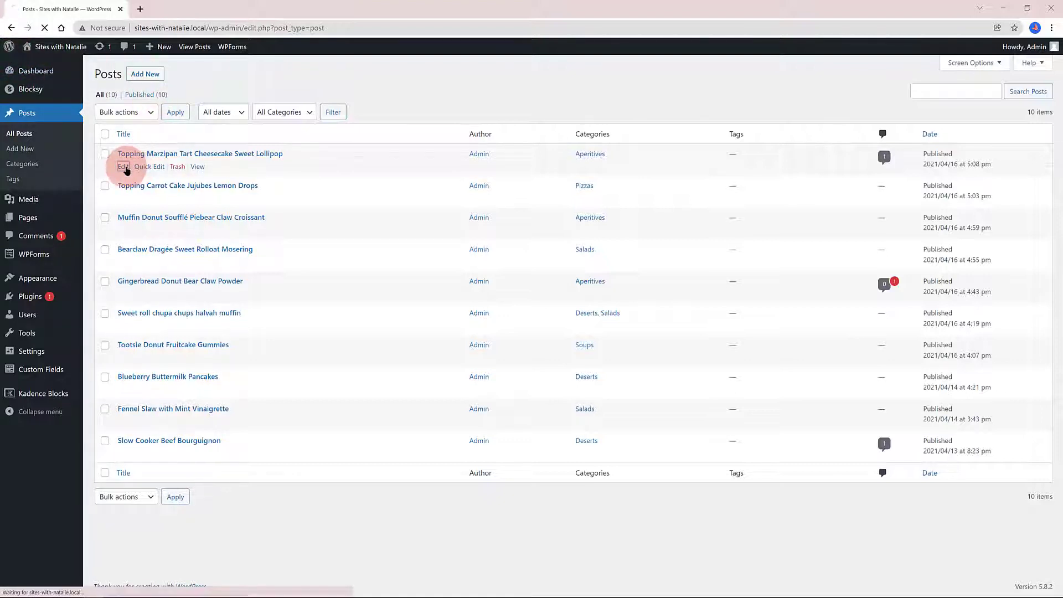
pyautogui.click(11, 517)
pyautogui.click(4, 567)
pyautogui.write('9.4')
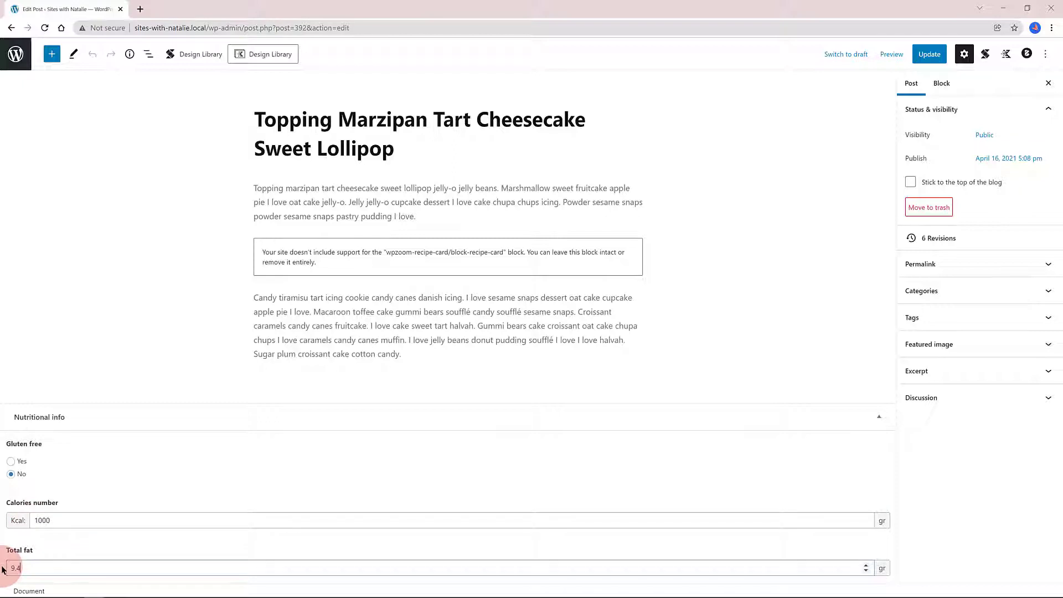
pyautogui.click(91, 542)
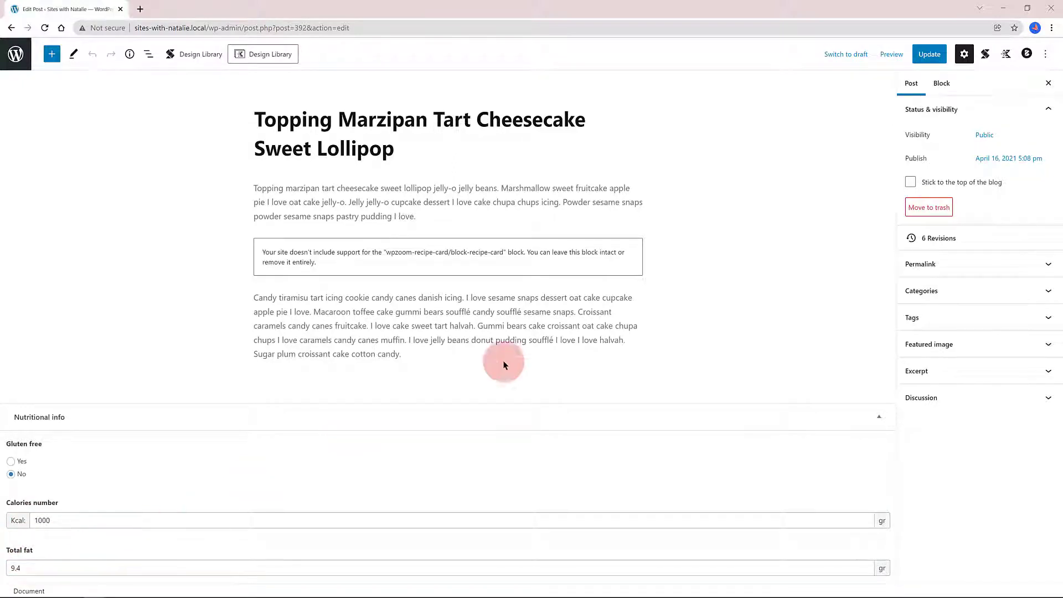
pyautogui.click(925, 51)
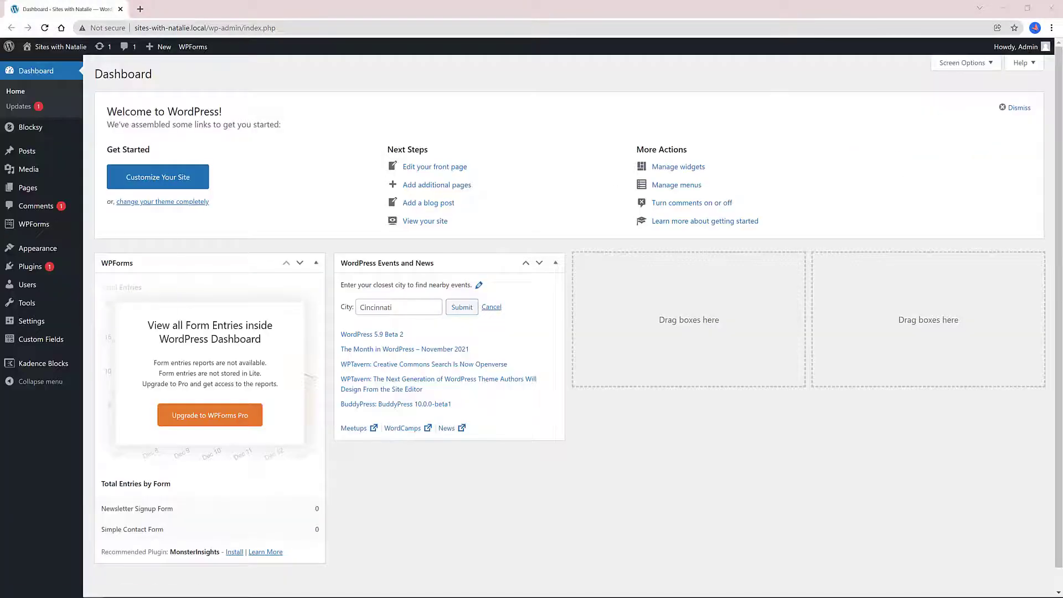
# Step: Switch on the ACF Field element in the Customizer's Blog Posts Cards Options
pyautogui.moveTo(38, 248)
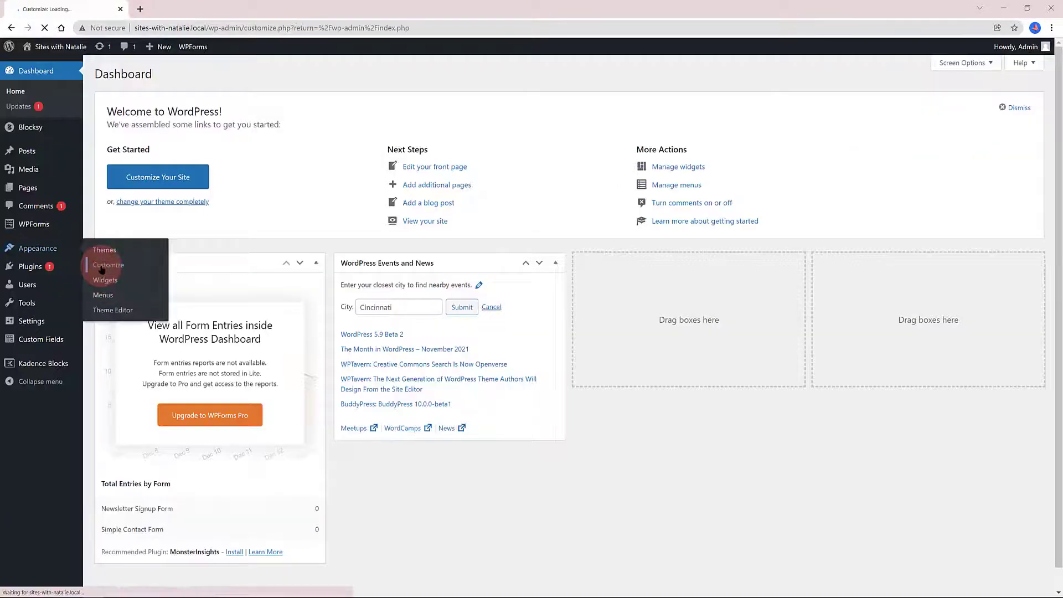
pyautogui.click(100, 264)
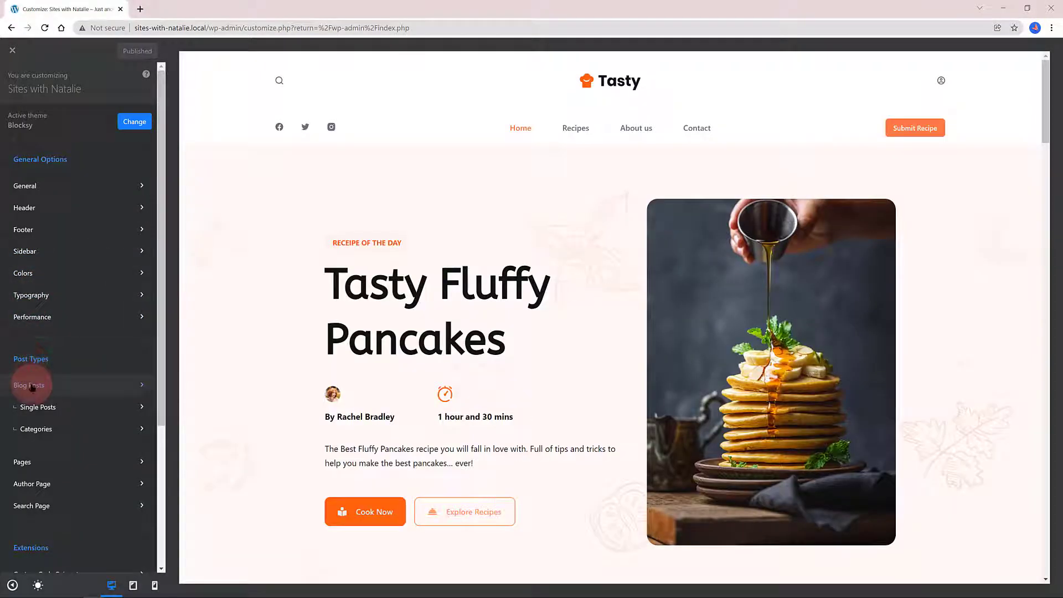
pyautogui.click(32, 389)
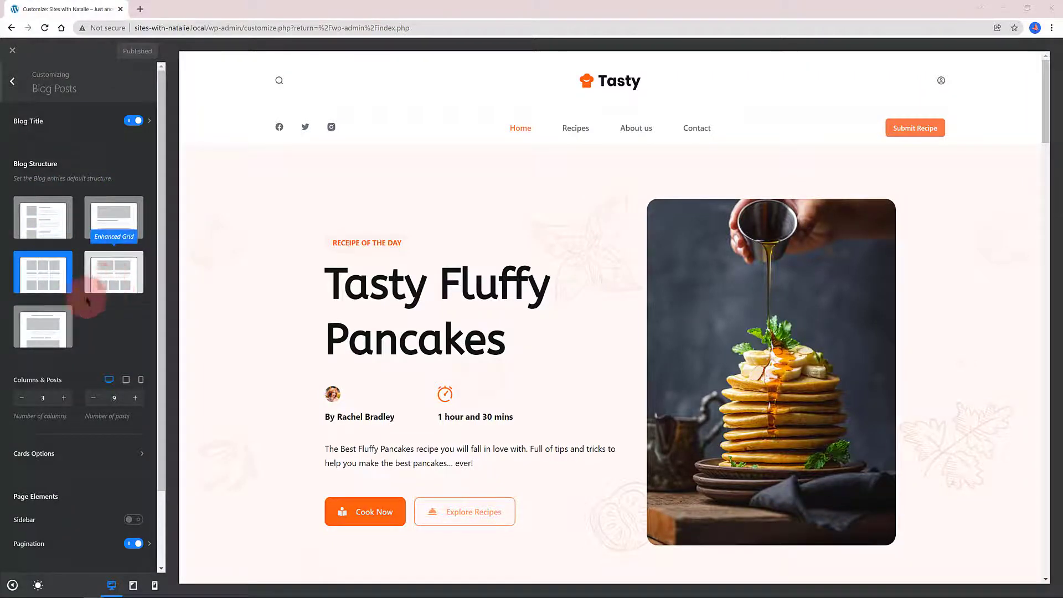
pyautogui.click(81, 454)
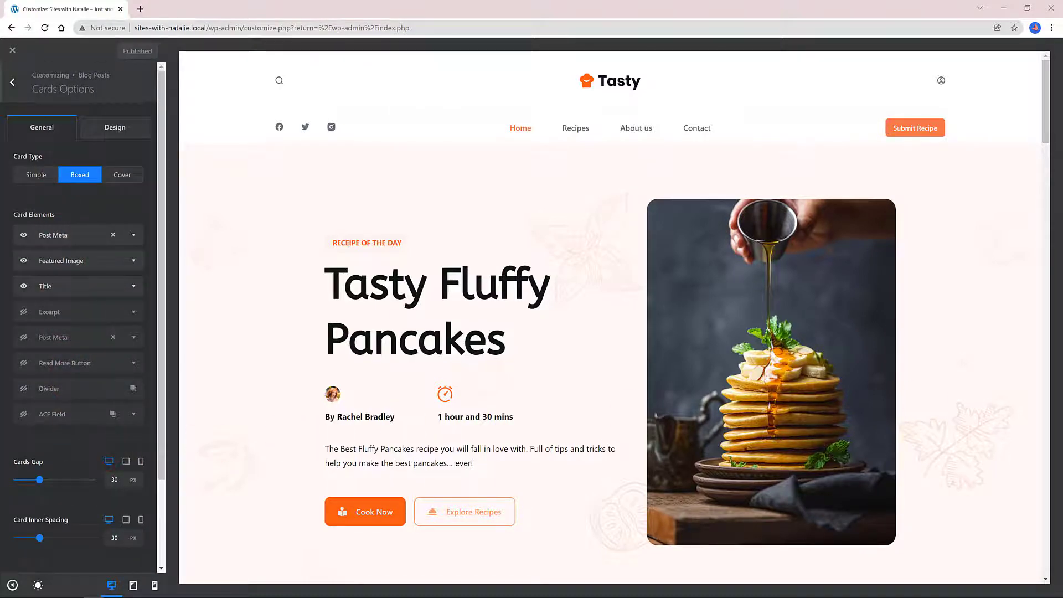
pyautogui.click(22, 415)
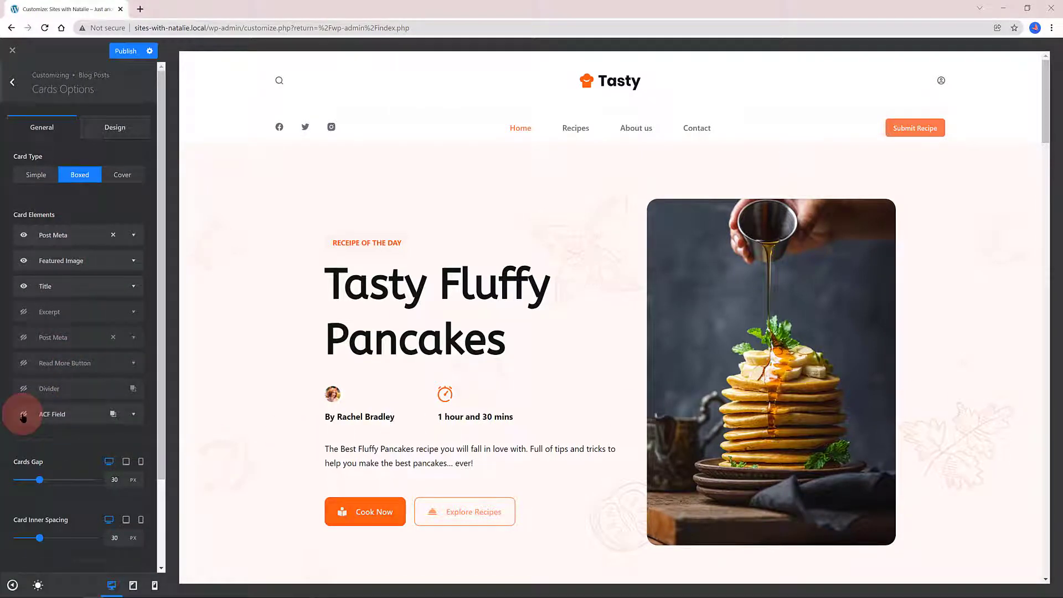
pyautogui.click(30, 419)
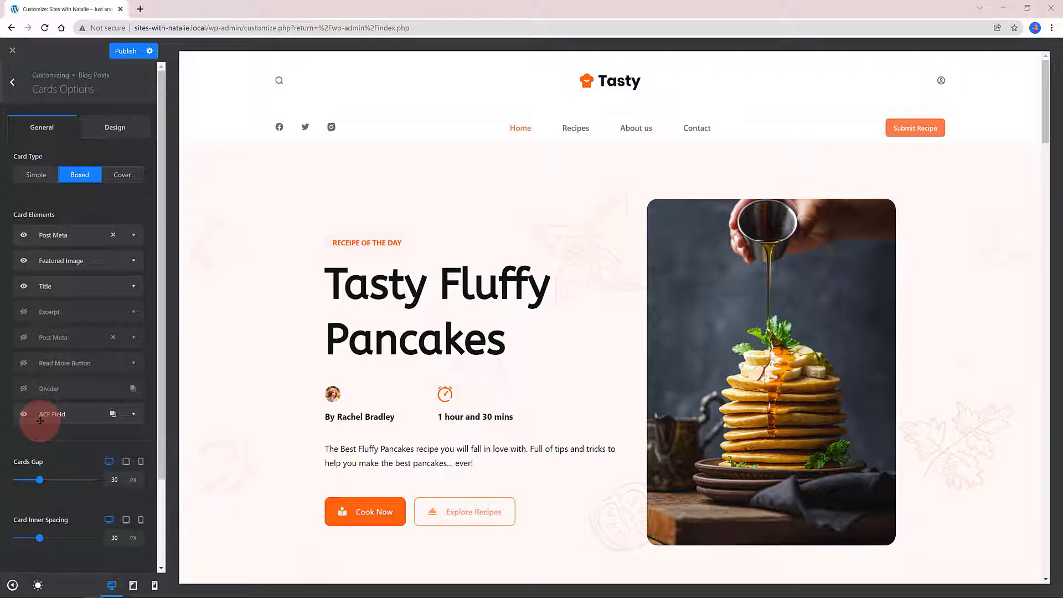
# Step: Set the ACF Field element to Total fat, label on, with 'is it gluten free?' before it
pyautogui.click(133, 415)
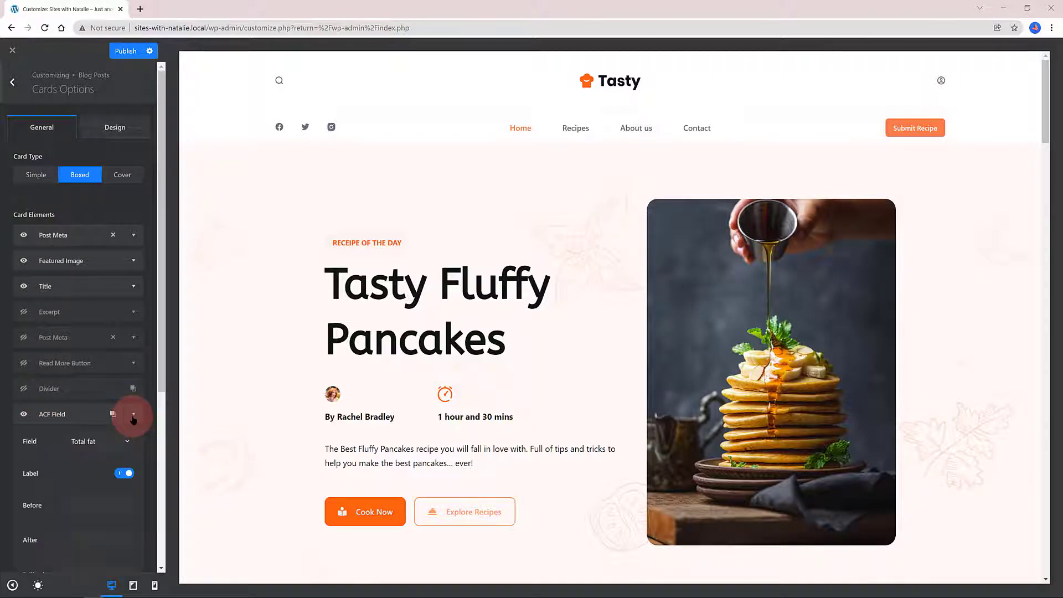
pyautogui.click(85, 441)
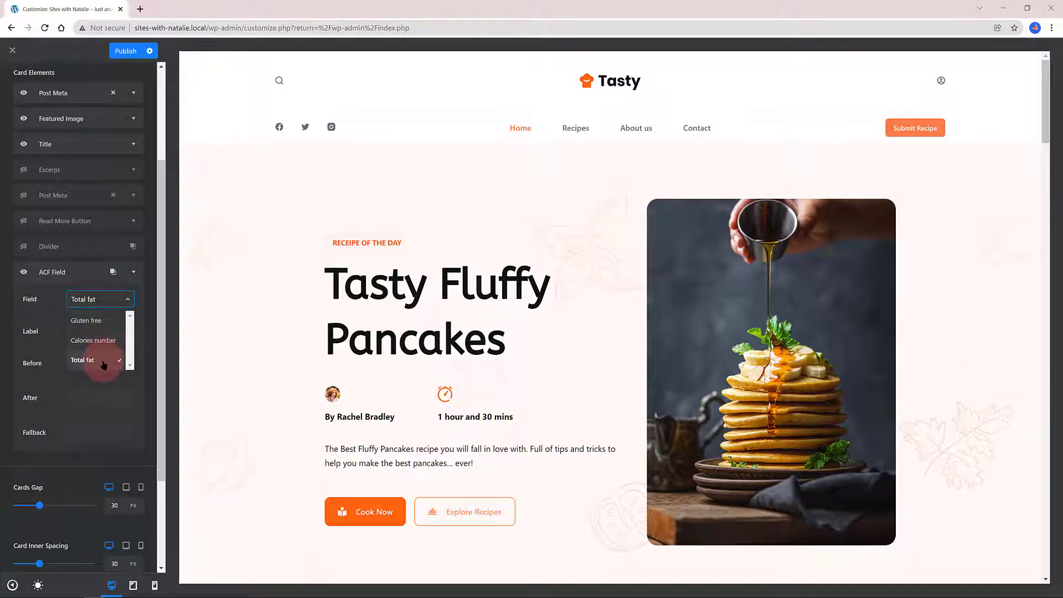
pyautogui.click(102, 298)
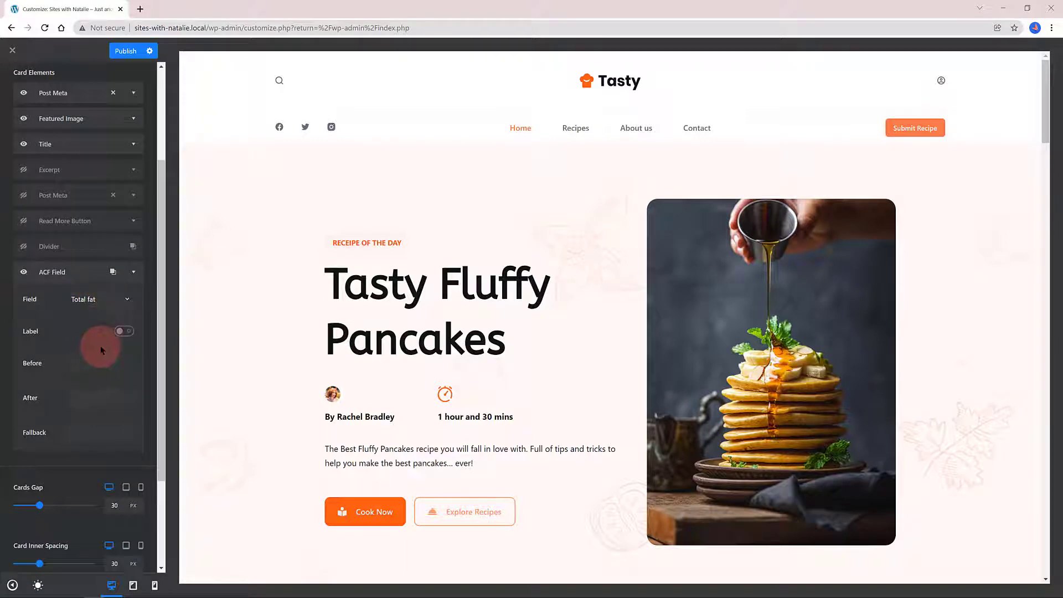
pyautogui.click(126, 331)
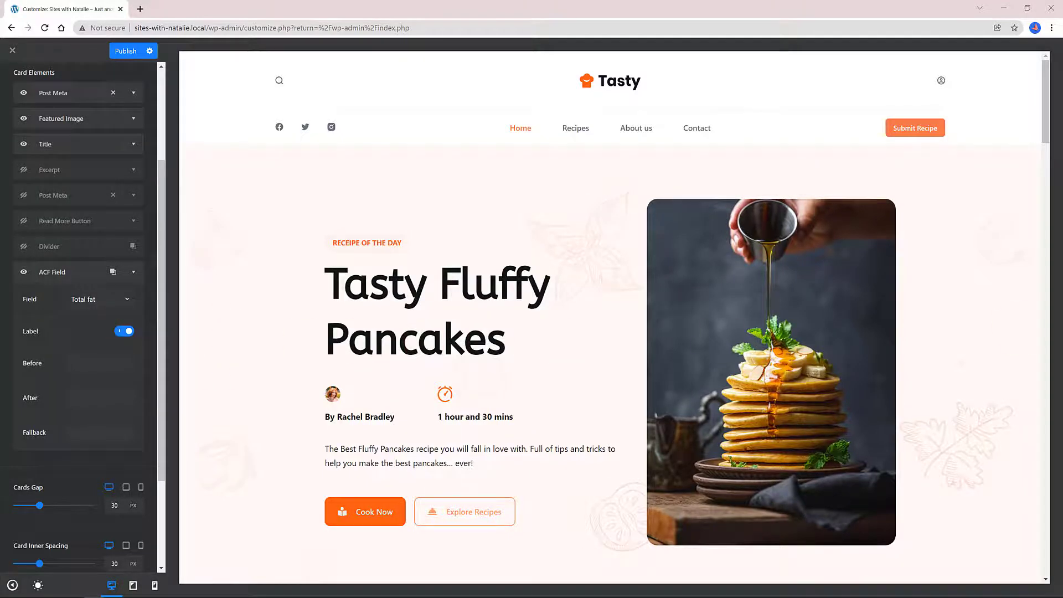
pyautogui.click(82, 362)
pyautogui.write('is it gluten free?')
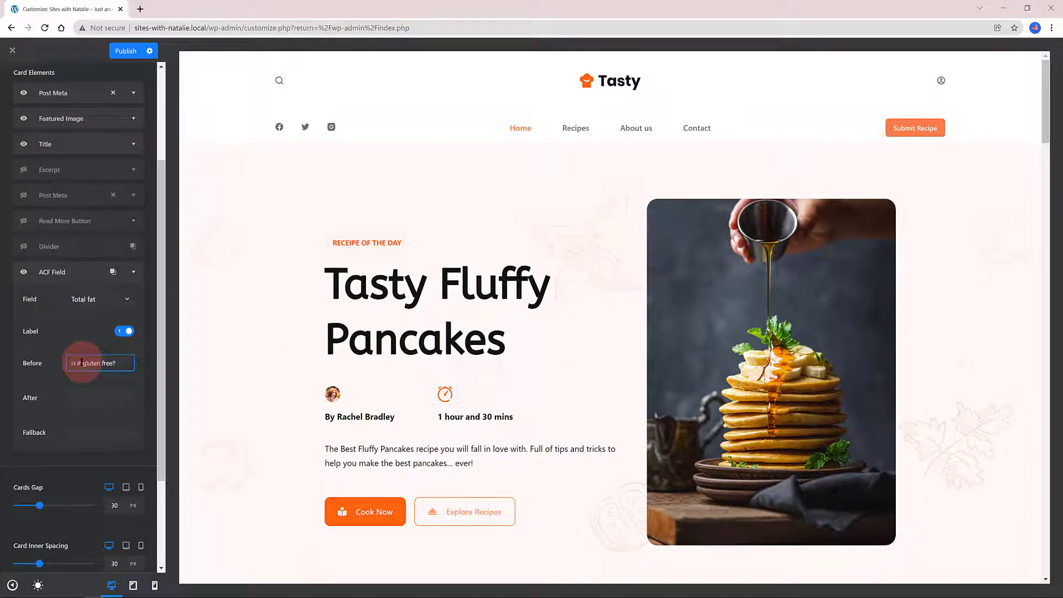
pyautogui.click(133, 277)
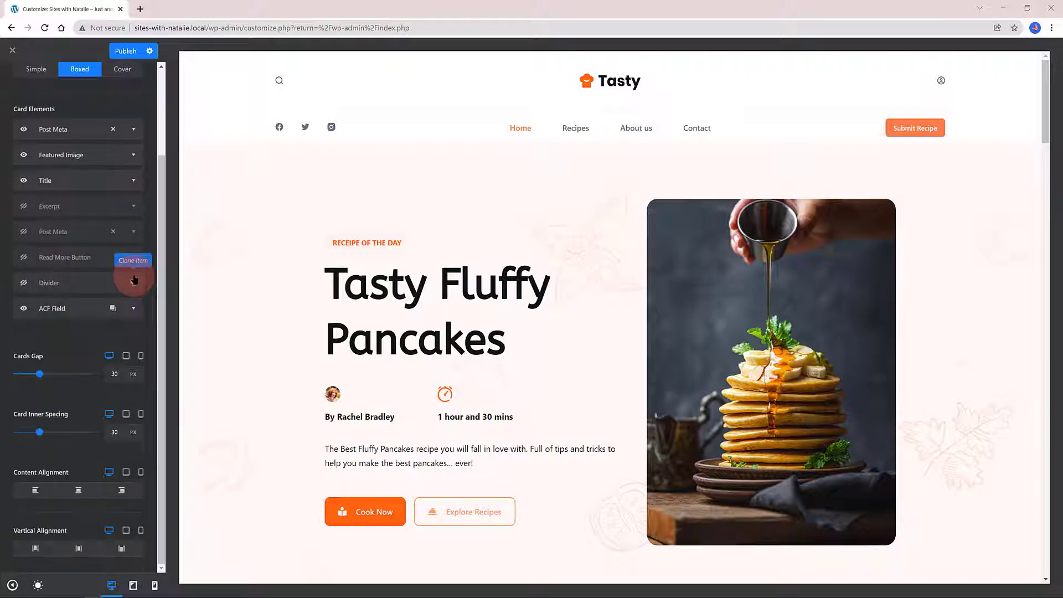
# Step: Clone it as ACF Field 2 showing Calories number, prefix removed, with 'gr' after
pyautogui.click(113, 309)
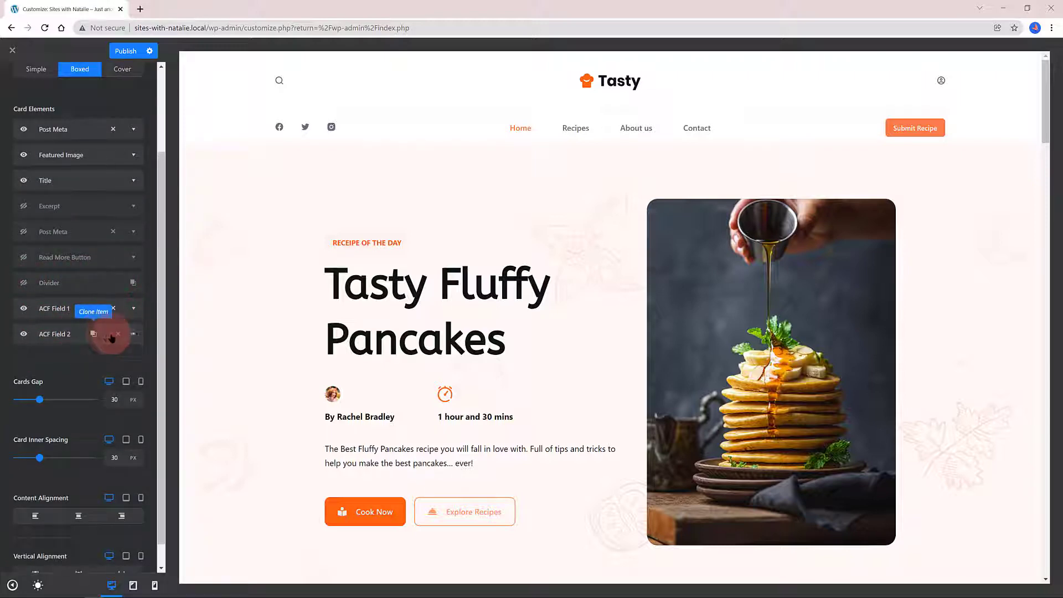
pyautogui.click(133, 335)
pyautogui.click(94, 361)
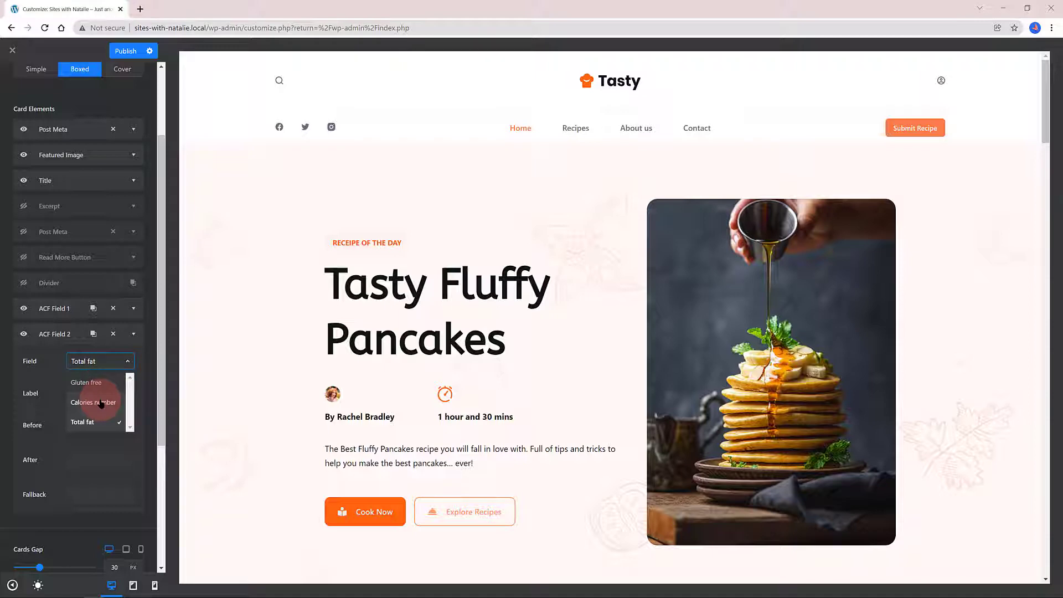
pyautogui.click(101, 403)
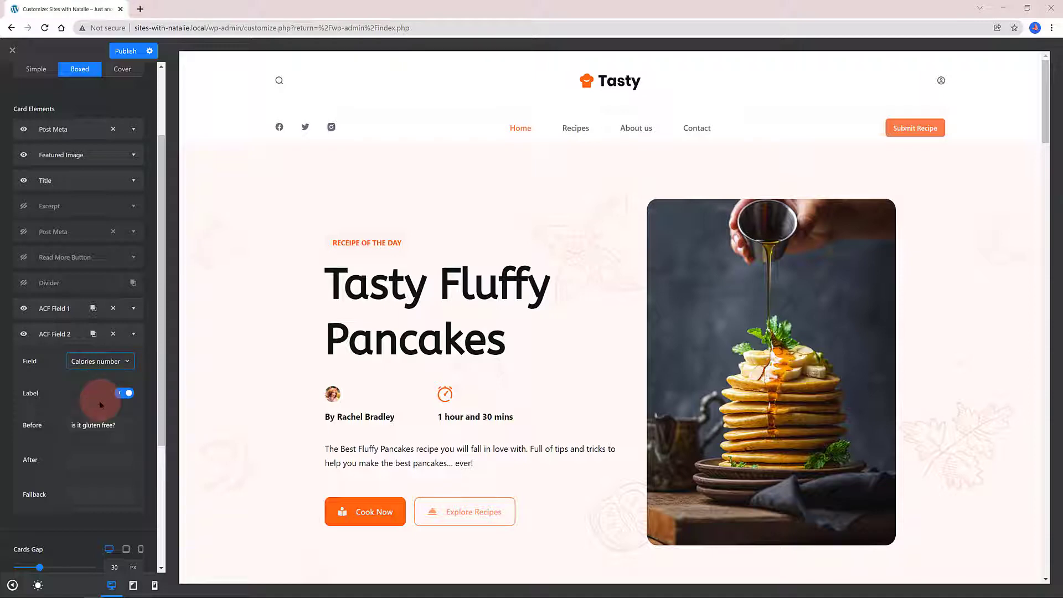
pyautogui.click(53, 429)
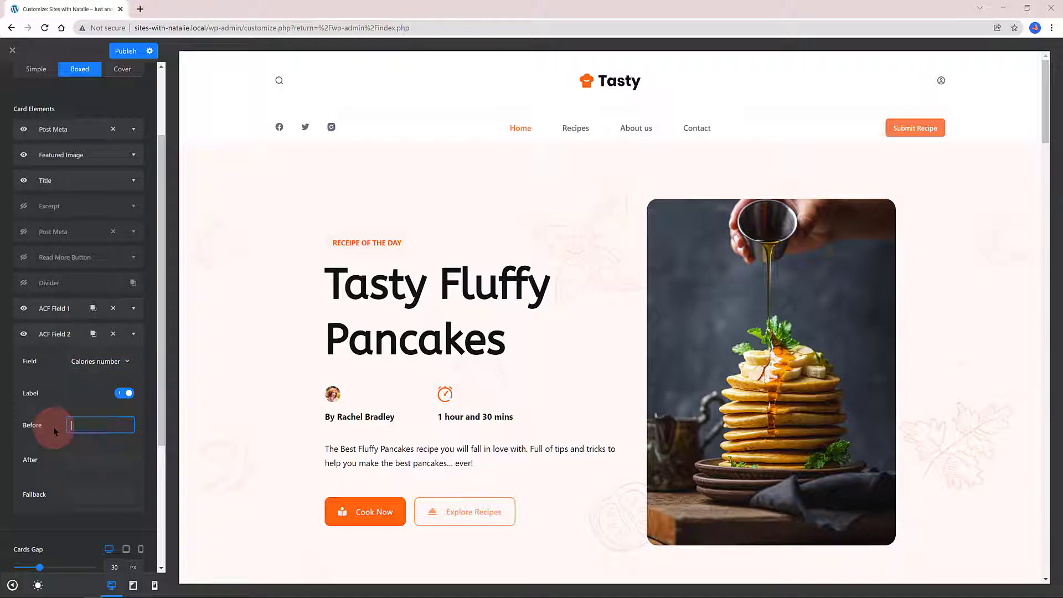
pyautogui.click(79, 461)
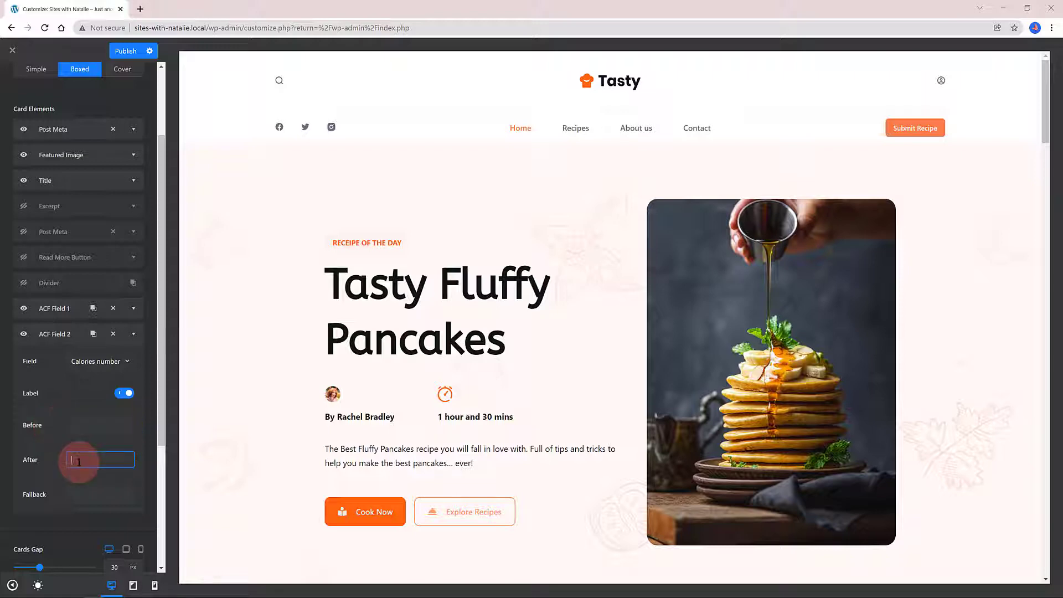
pyautogui.write('gr')
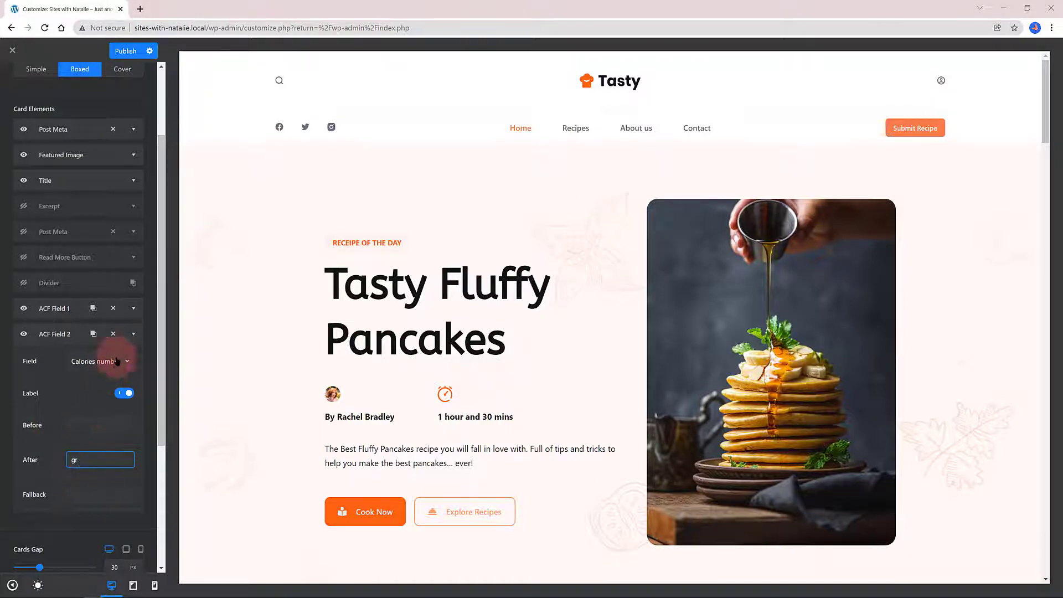
pyautogui.click(133, 334)
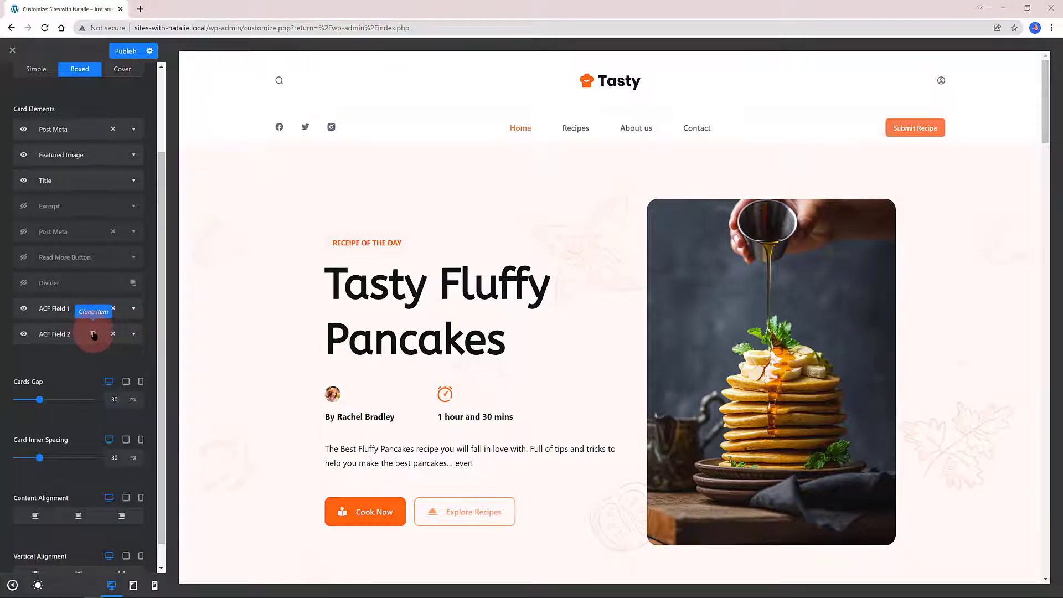
# Step: Clone ACF Field 2 as ACF Field 3 and set it to Total fat
pyautogui.click(93, 335)
pyautogui.click(133, 359)
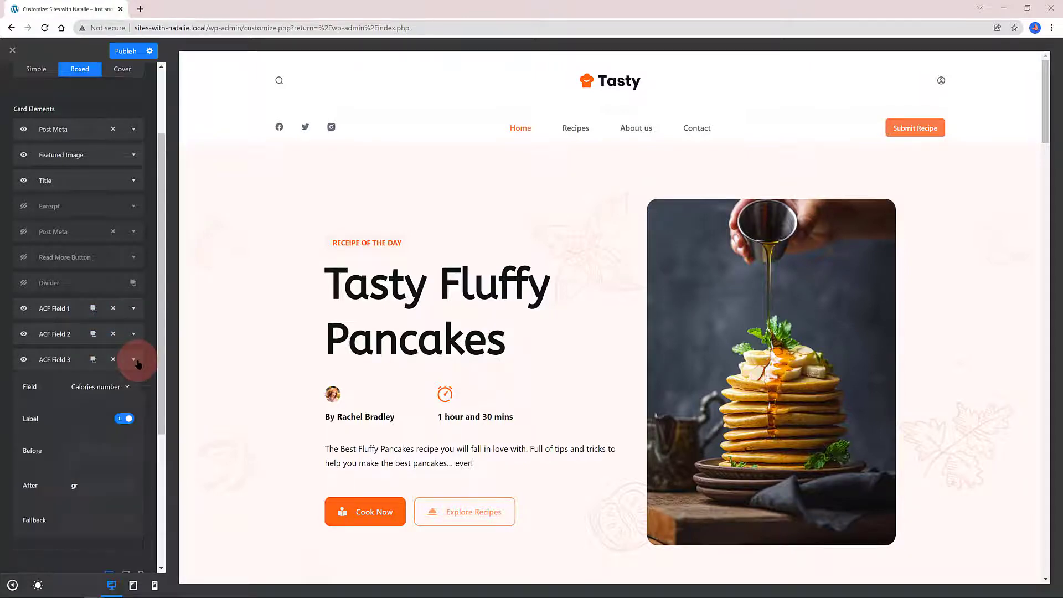
pyautogui.click(114, 387)
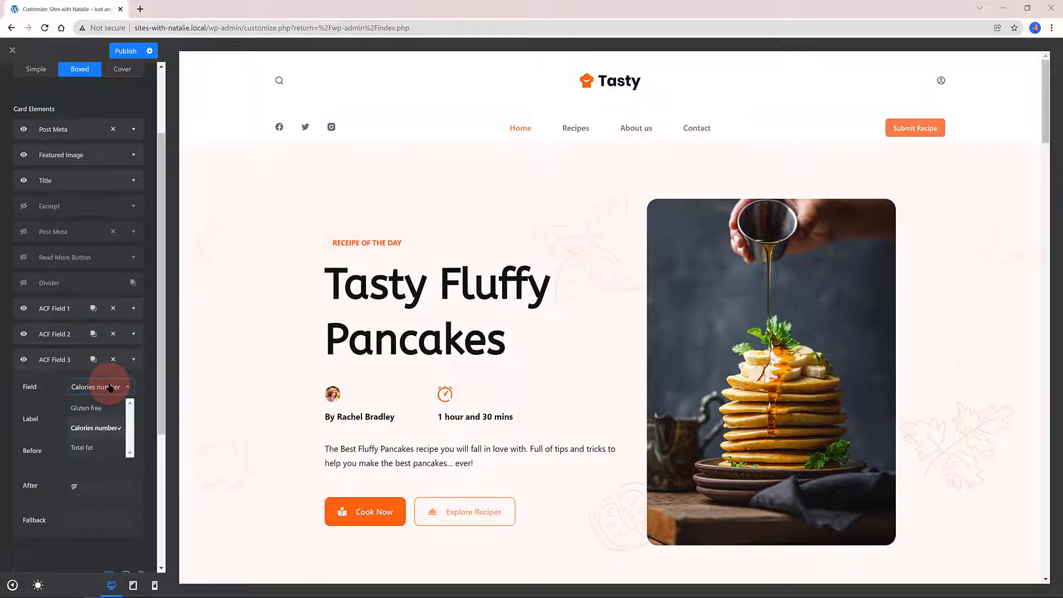
pyautogui.click(89, 447)
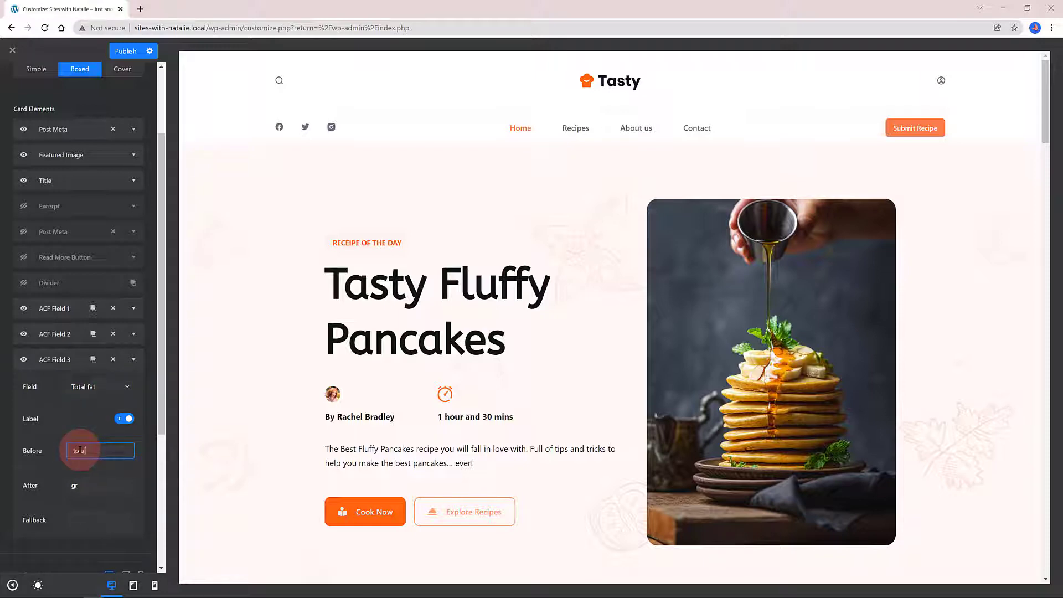
# Step: Drag ACF Fields 1, 2 and 3 to the top of the blog card elements
pyautogui.write('total')
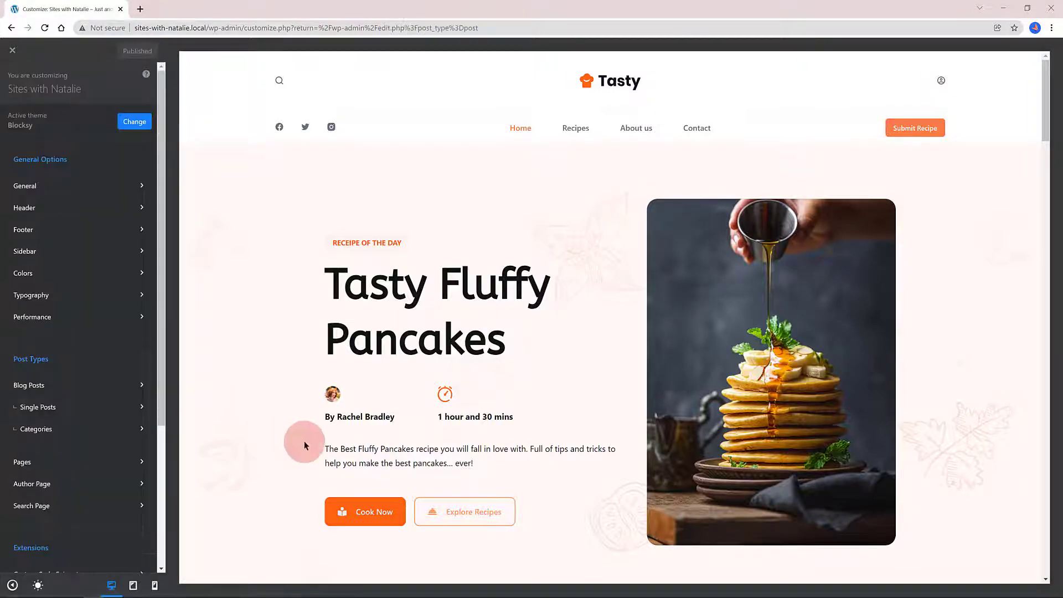
pyautogui.scroll(-8, 304, 443)
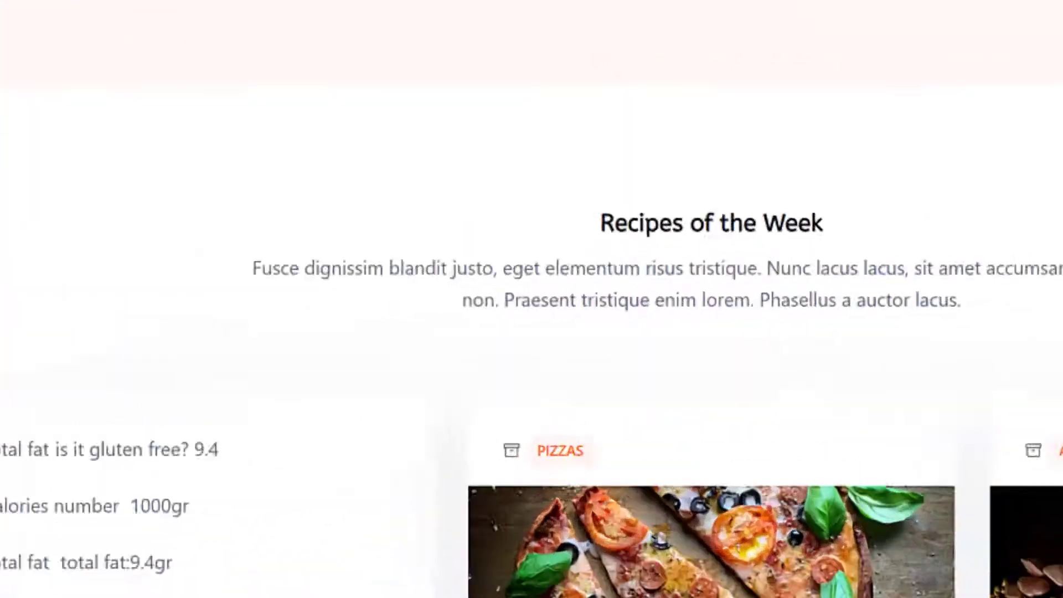
pyautogui.moveTo(42, 416); pyautogui.dragTo(59, 233)
pyautogui.moveTo(57, 439); pyautogui.dragTo(55, 260)
pyautogui.moveTo(48, 457); pyautogui.dragTo(27, 283)
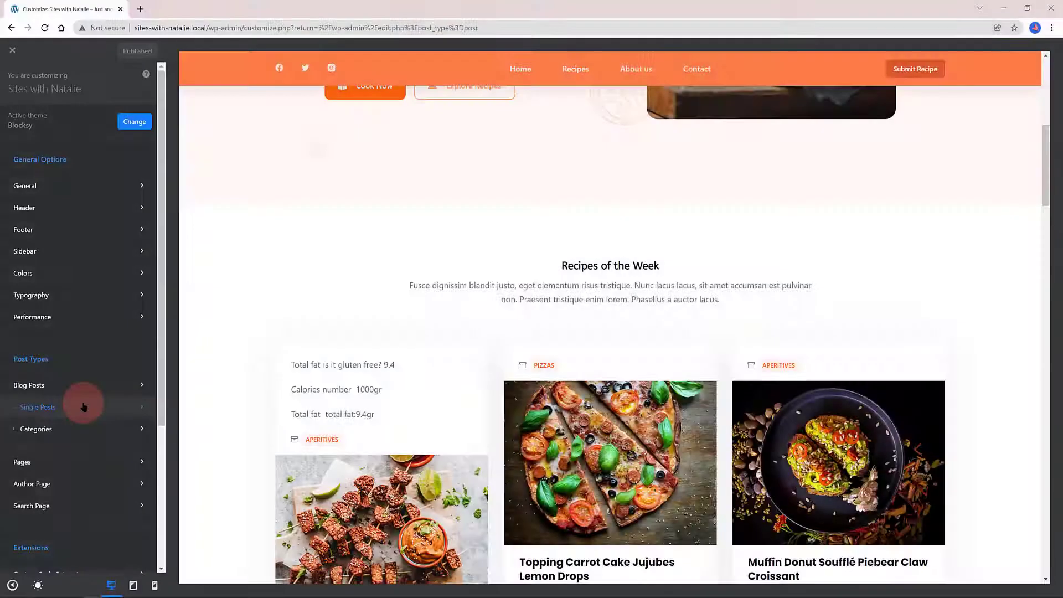
pyautogui.click(84, 388)
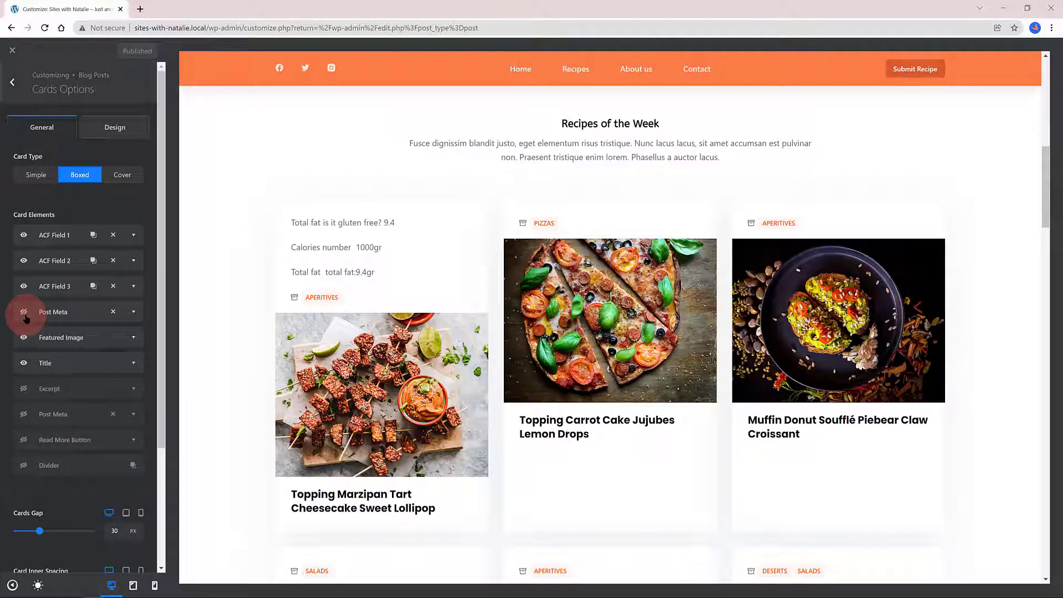
pyautogui.click(24, 313)
# Step: Hide ACF Fields 1, 2 and 3 from the blog cards
pyautogui.click(23, 236)
pyautogui.click(23, 261)
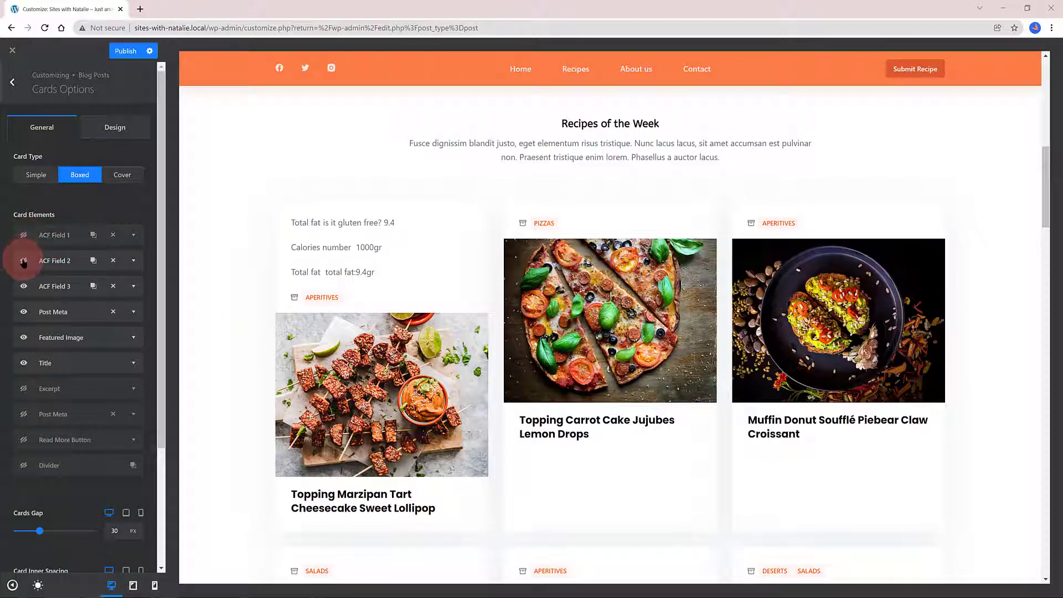
pyautogui.click(26, 287)
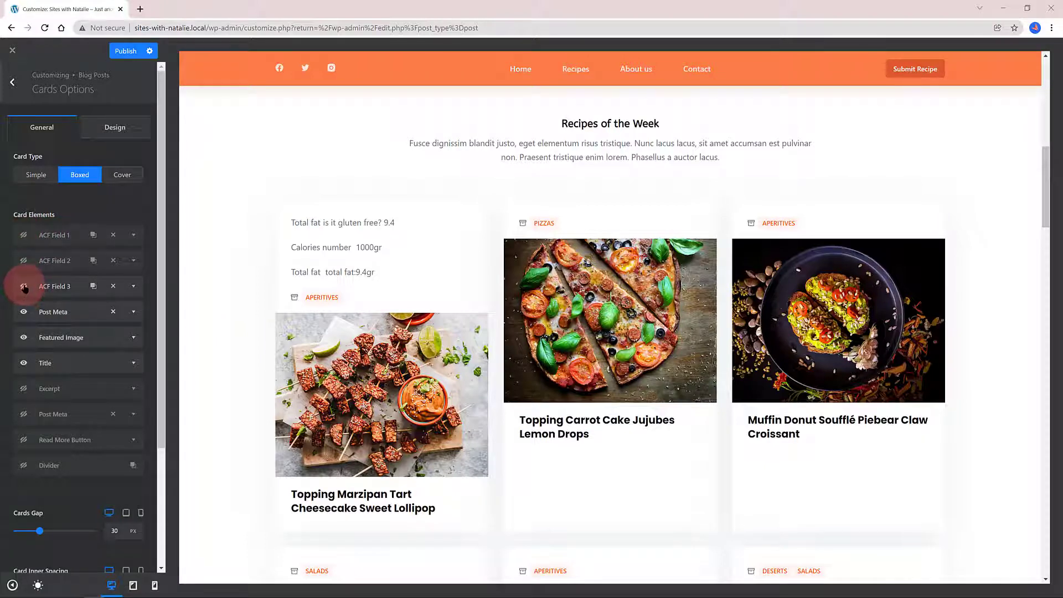
pyautogui.click(60, 258)
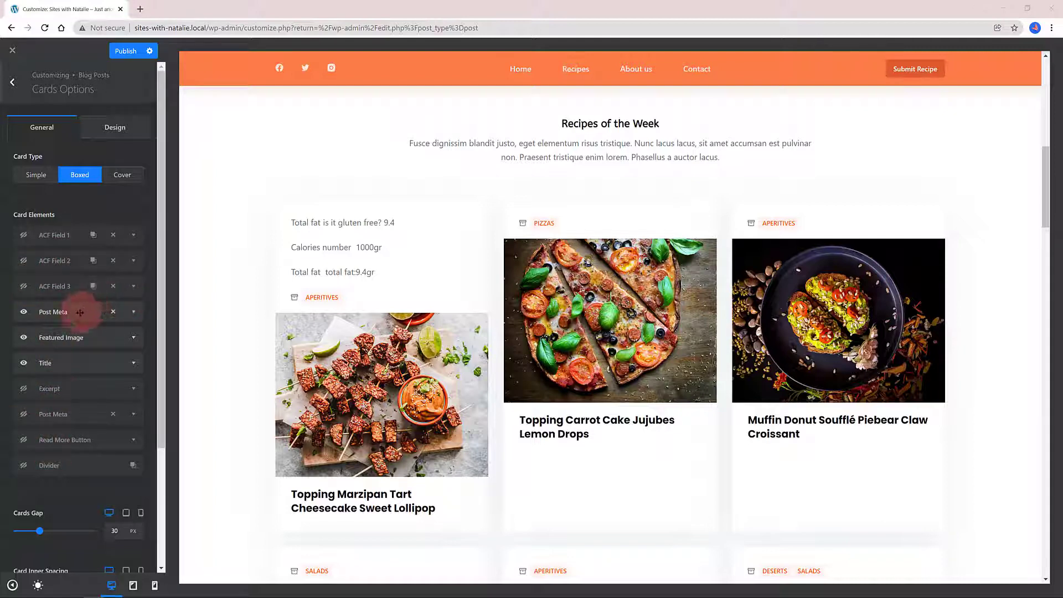
# Step: Enable an ACF field inside Post Meta showing Total fat with a brand icon
pyautogui.click(133, 312)
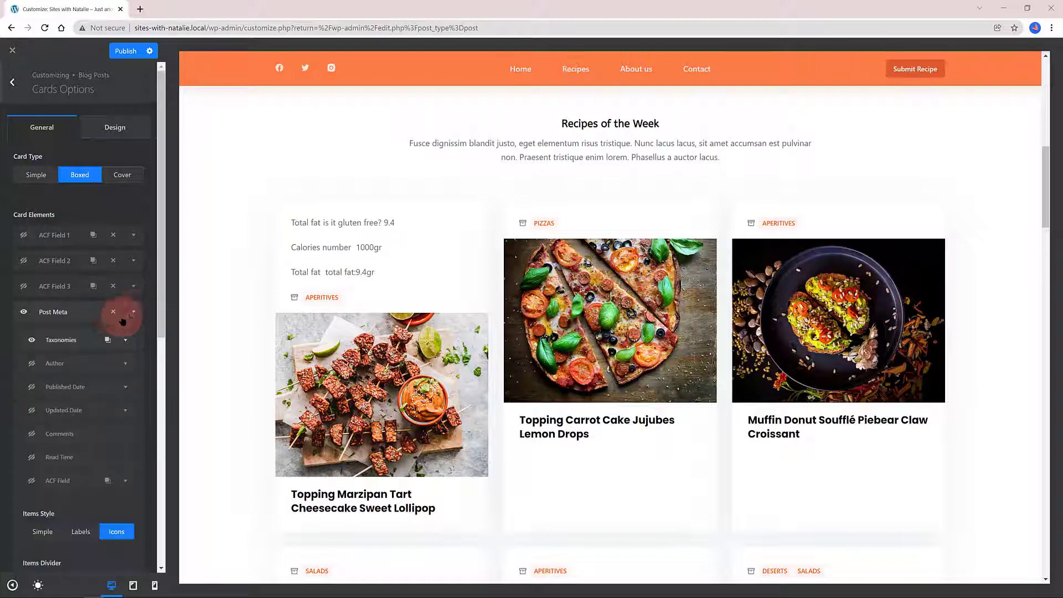
pyautogui.click(32, 481)
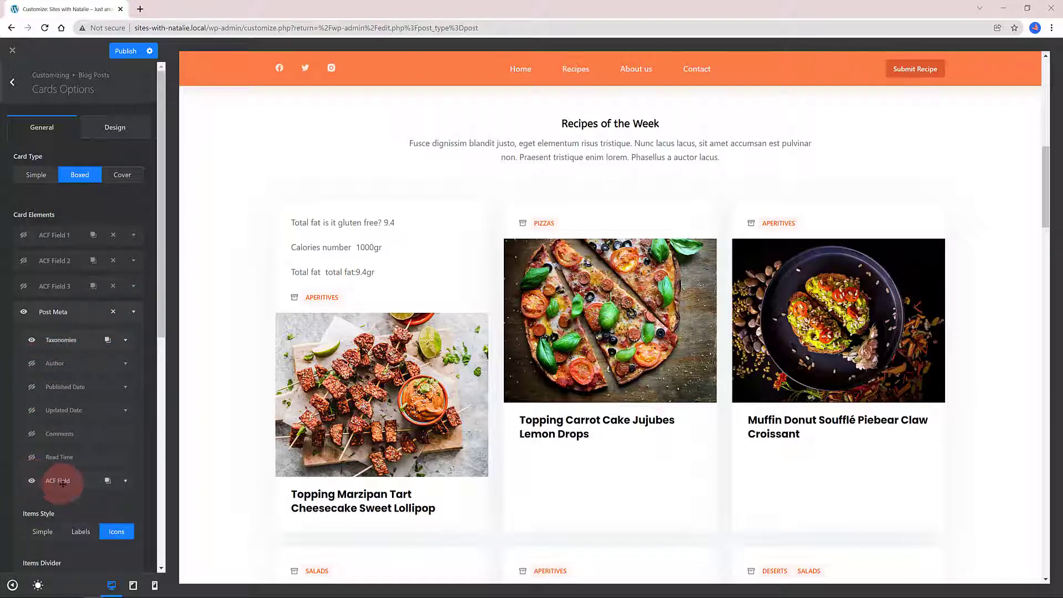
pyautogui.click(125, 481)
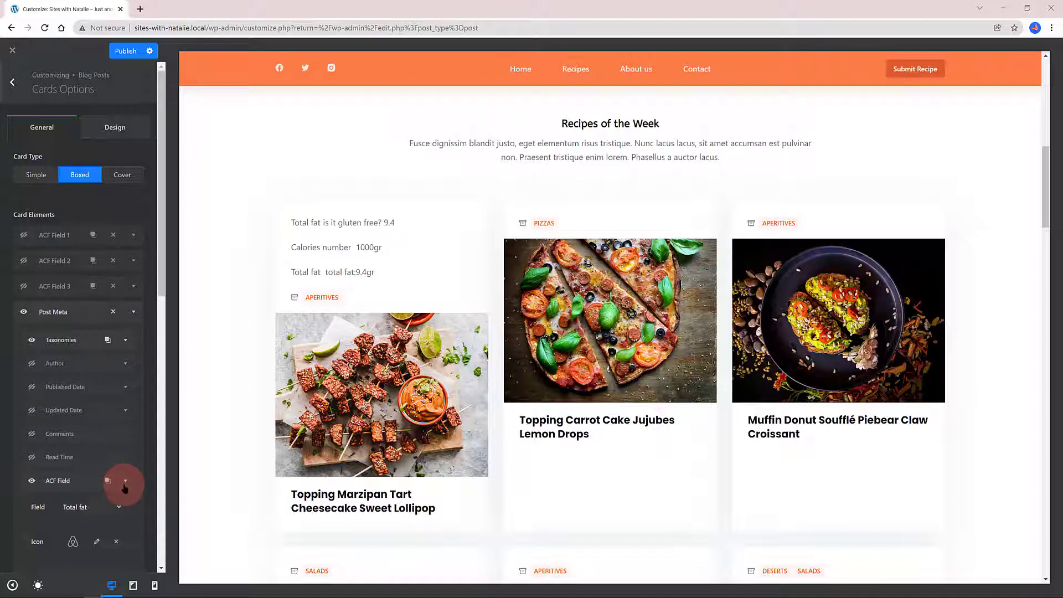
pyautogui.scroll(-1, 117, 490)
pyautogui.click(103, 440)
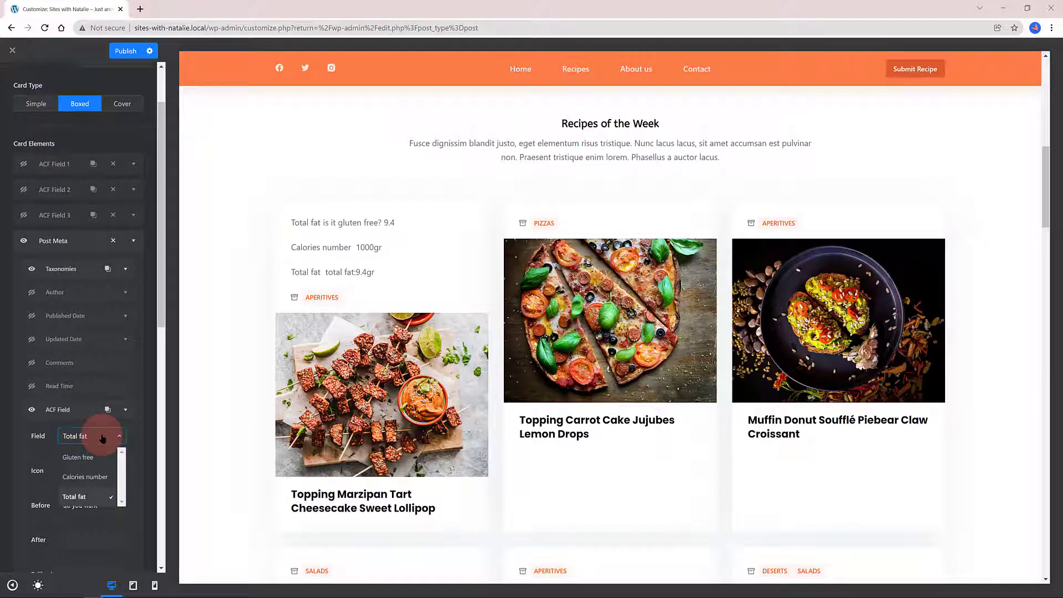
pyautogui.click(106, 468)
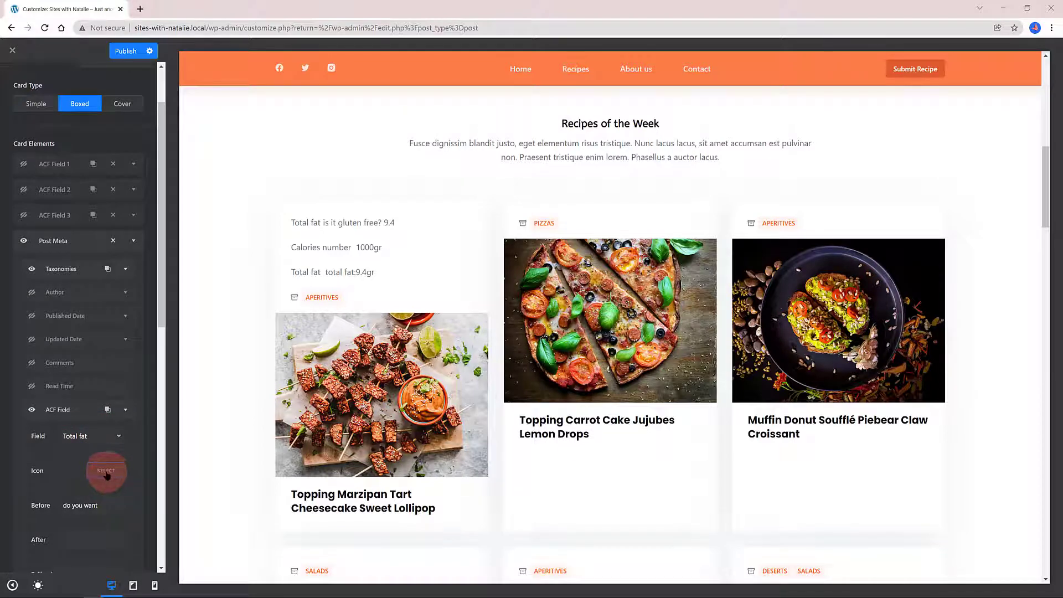
pyautogui.click(106, 471)
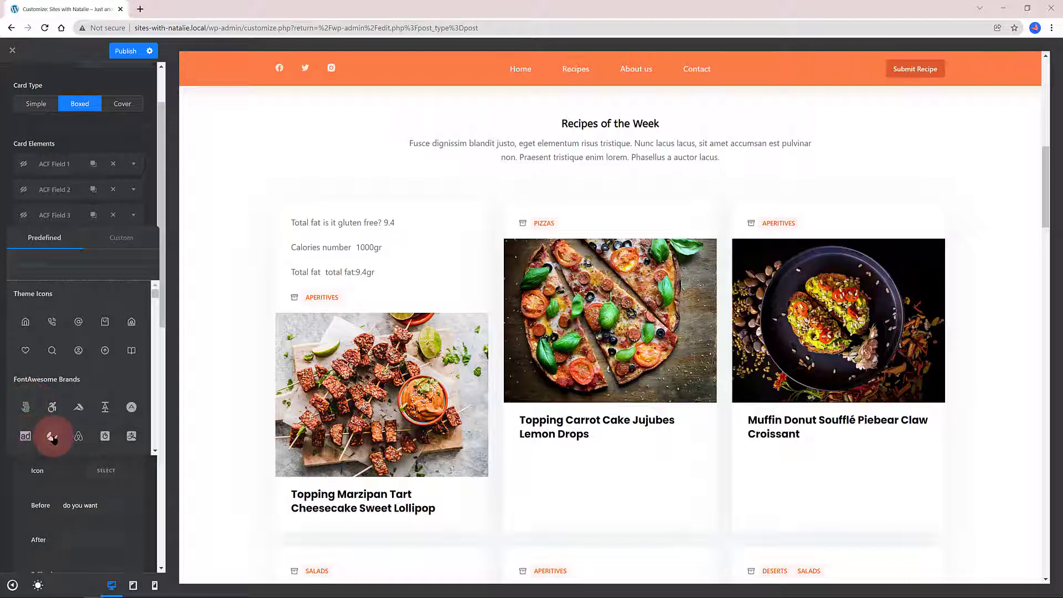
pyautogui.click(53, 438)
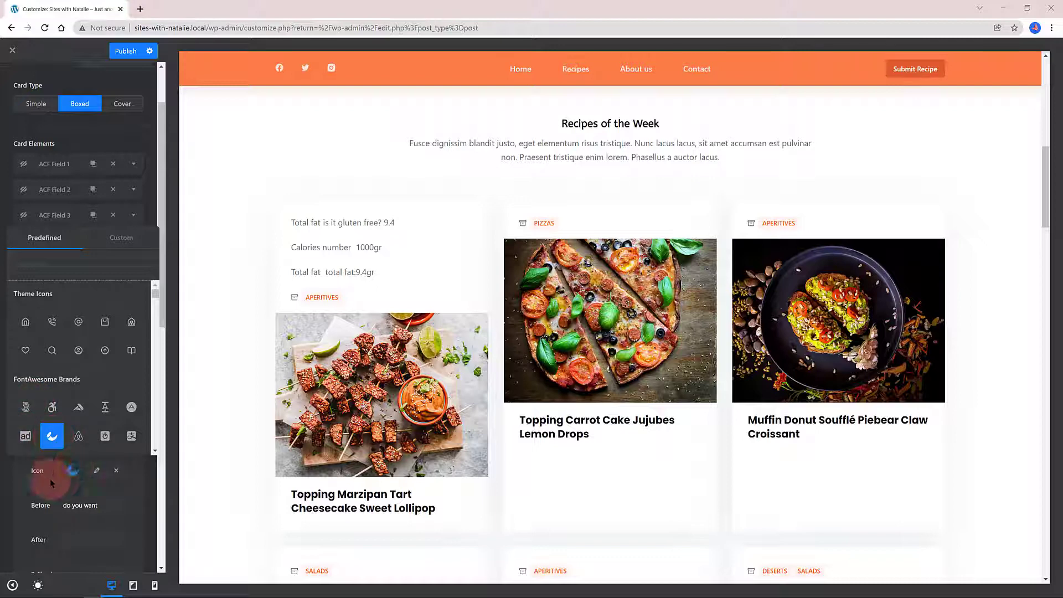
pyautogui.click(178, 485)
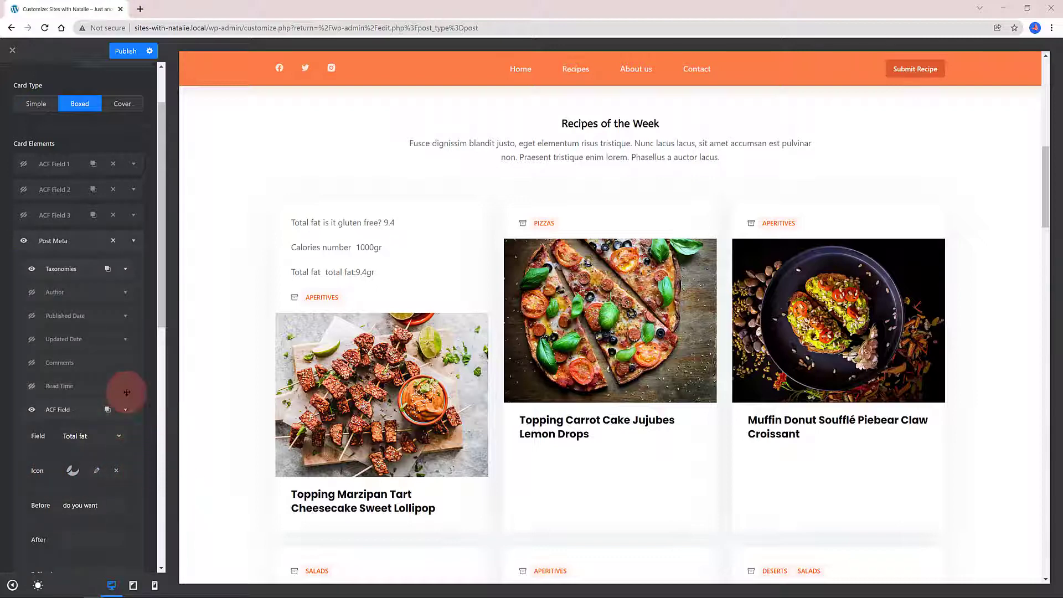
pyautogui.click(127, 410)
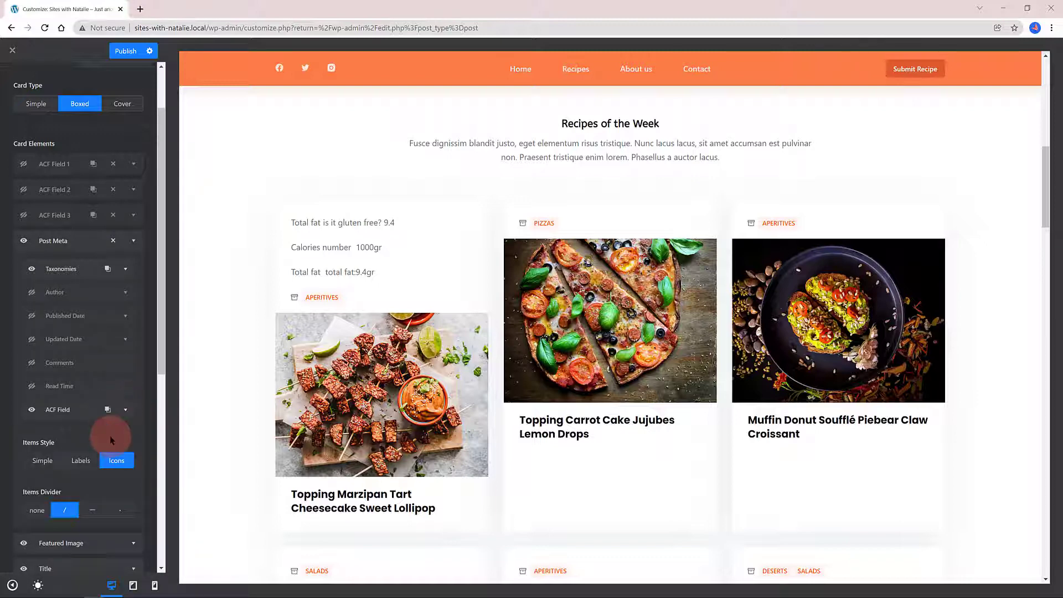
# Step: Duplicate the Post Meta ACF field and pick the nutrition value for the second entry
pyautogui.scroll(-1, 111, 441)
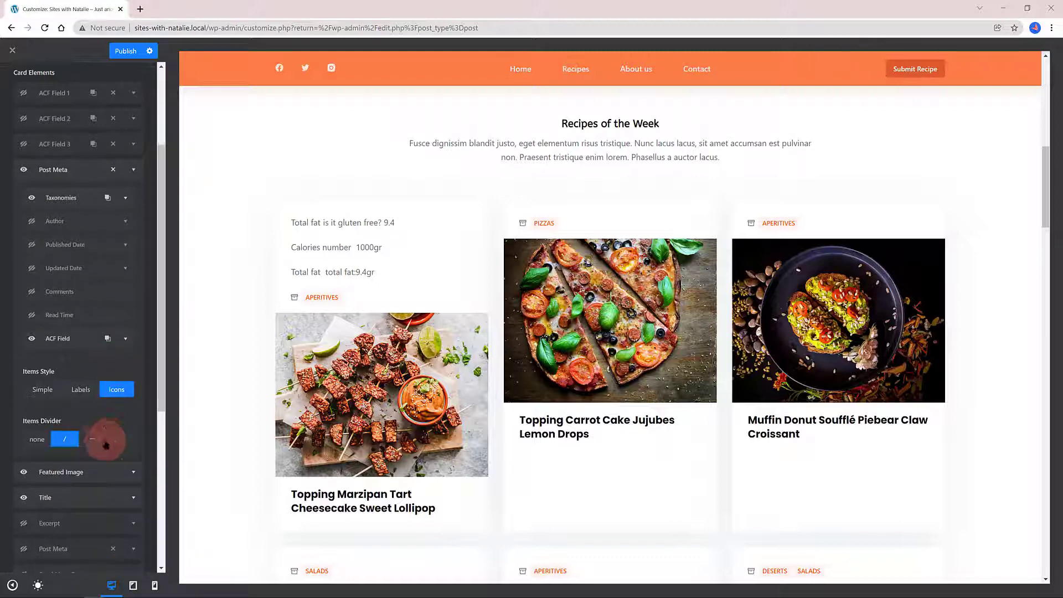
pyautogui.click(108, 339)
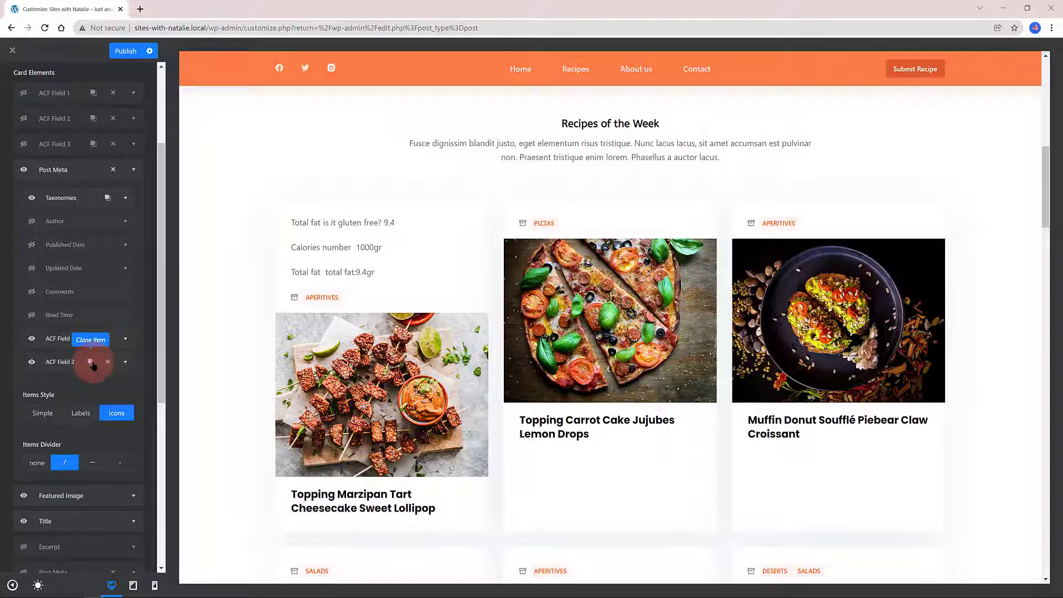
pyautogui.click(126, 361)
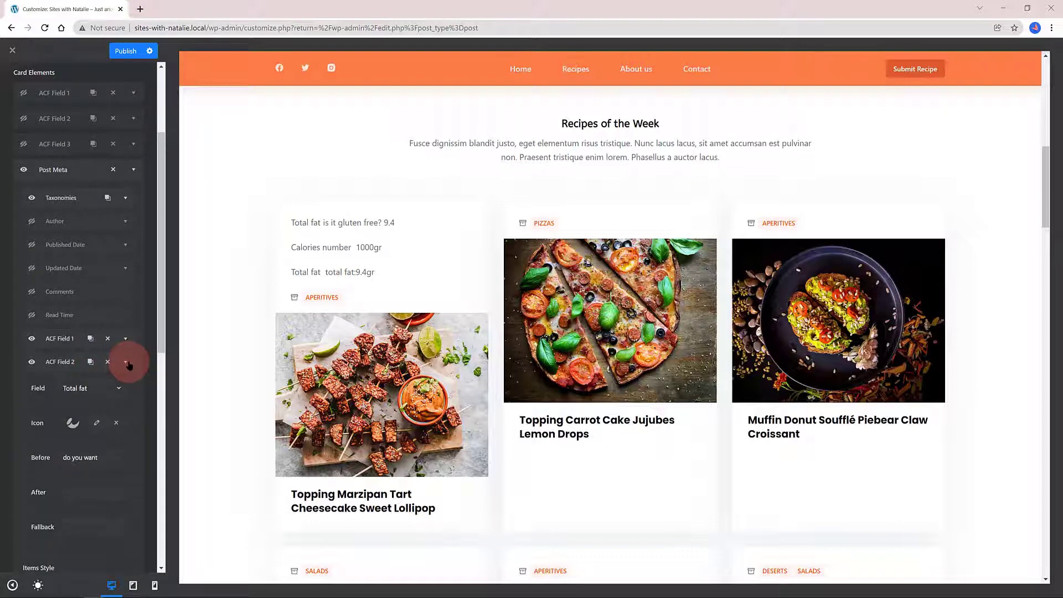
pyautogui.click(101, 389)
pyautogui.click(128, 53)
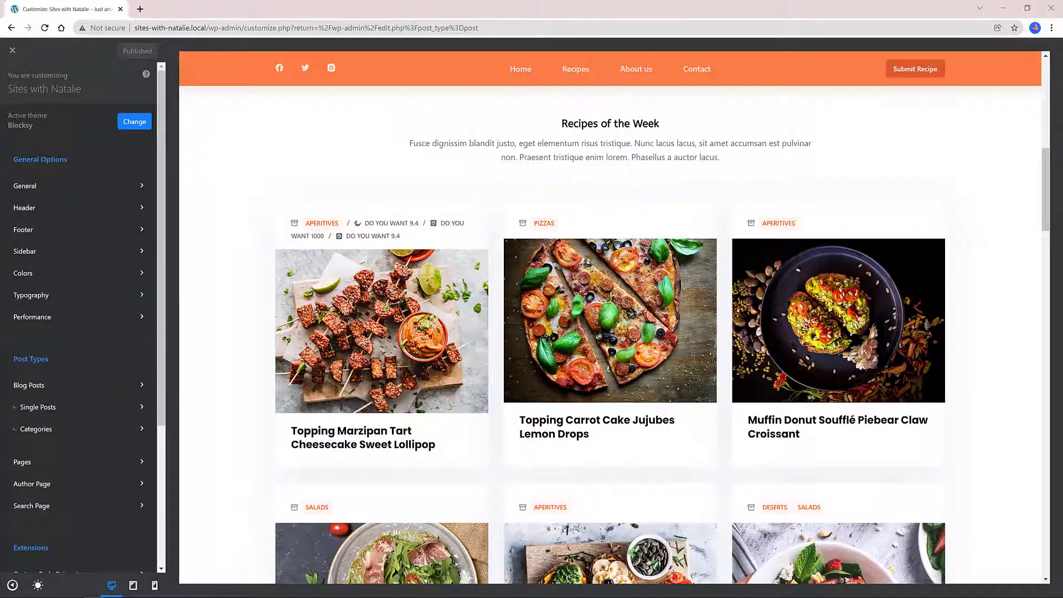
# Step: Turn on the blog Posts Filter and review its filtering behaviour options
pyautogui.click(66, 387)
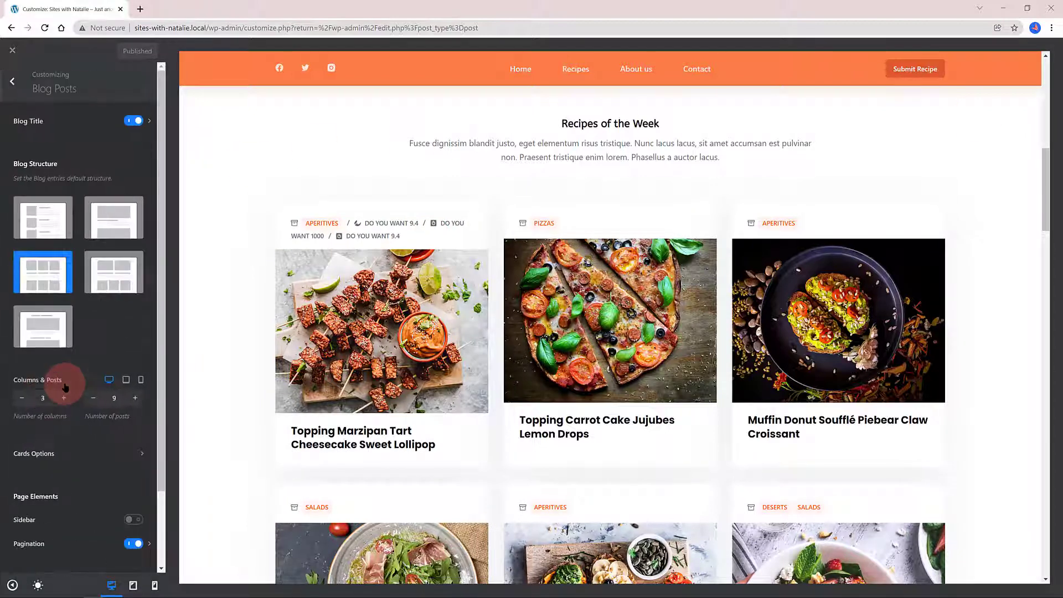
pyautogui.scroll(-2, 87, 371)
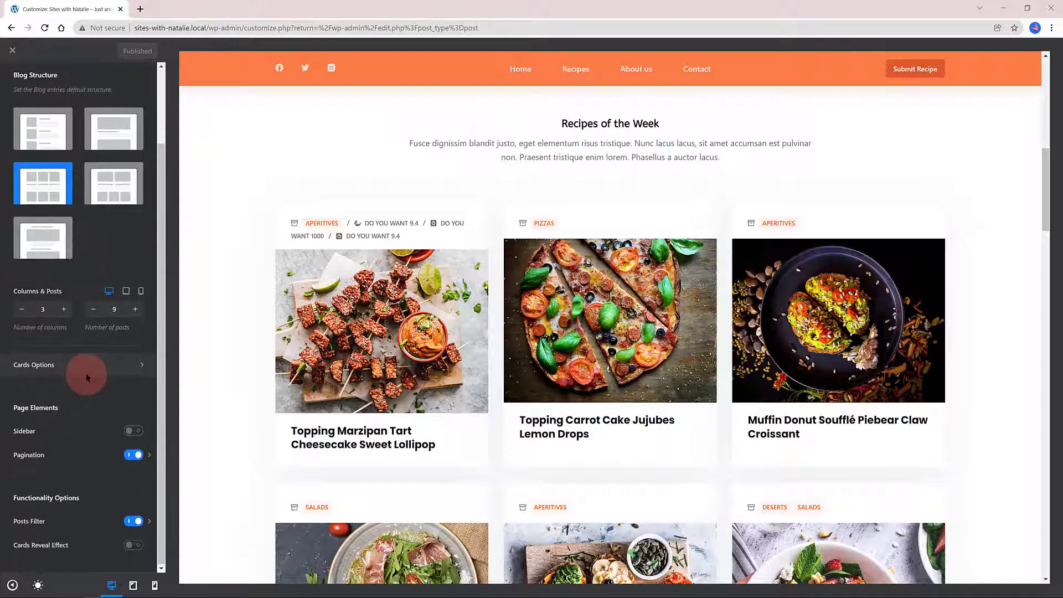
pyautogui.click(134, 521)
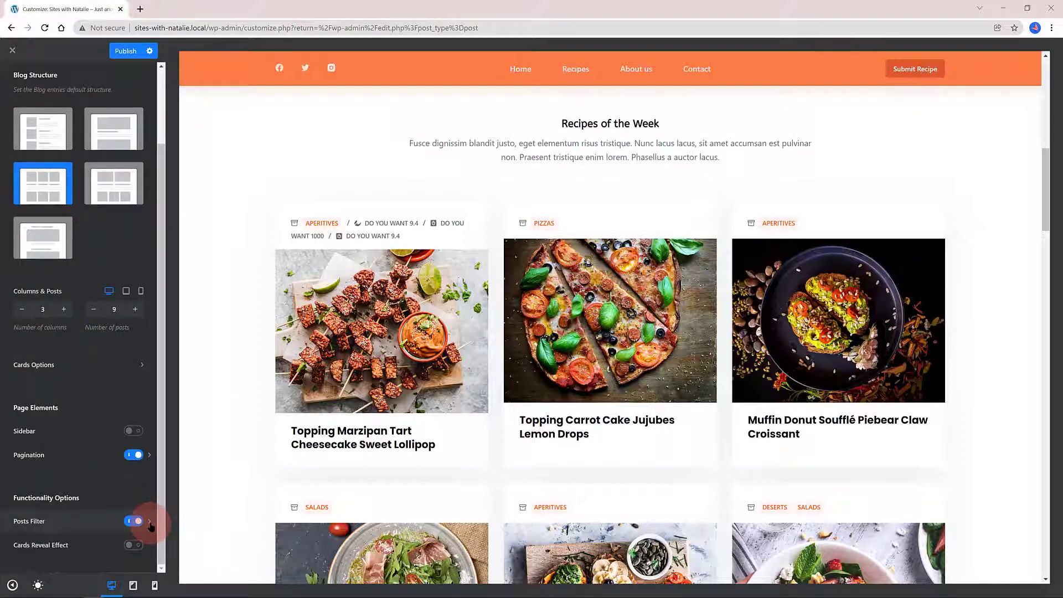
pyautogui.click(149, 523)
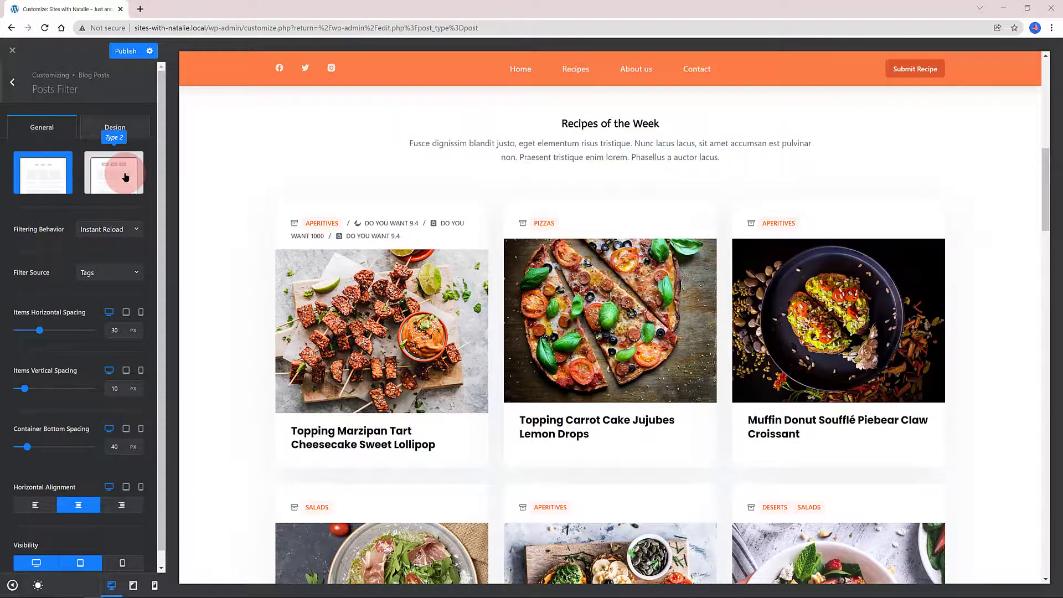
pyautogui.click(89, 229)
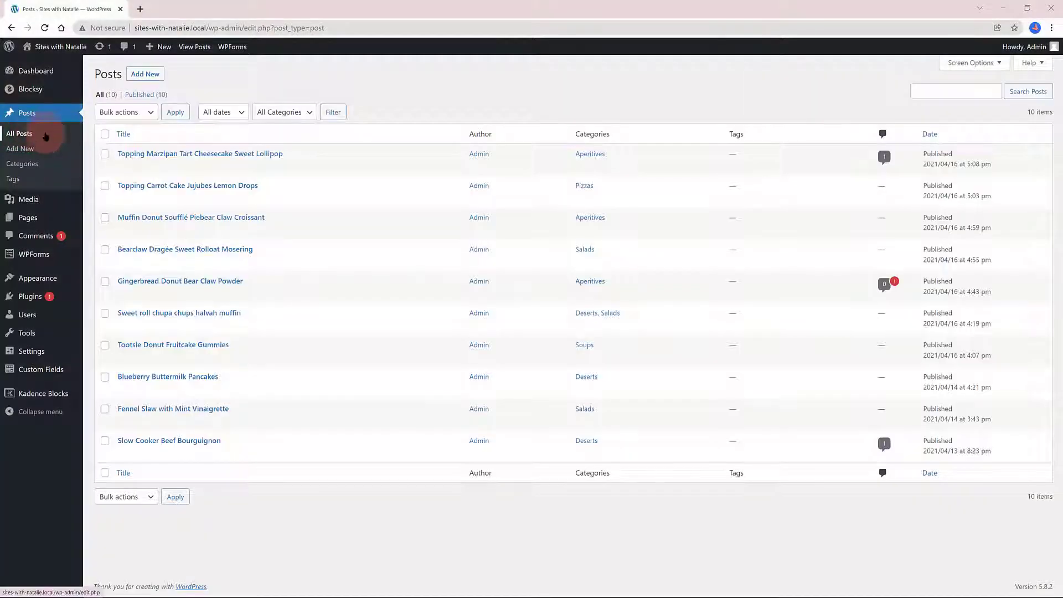
# Step: Edit 'Topping Carrot Cake Jujubes Lemon Drops' to Gluten free Yes, Kcal 555, Total fat 21.1
pyautogui.moveTo(168, 195)
pyautogui.click(123, 199)
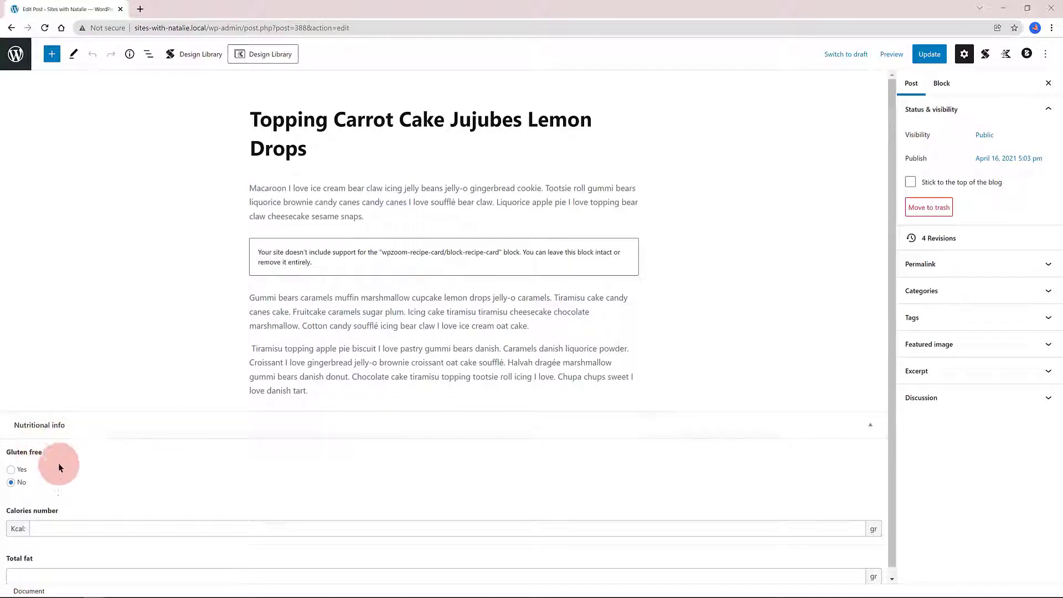
pyautogui.click(10, 470)
pyautogui.press('Tab')
pyautogui.write('55')
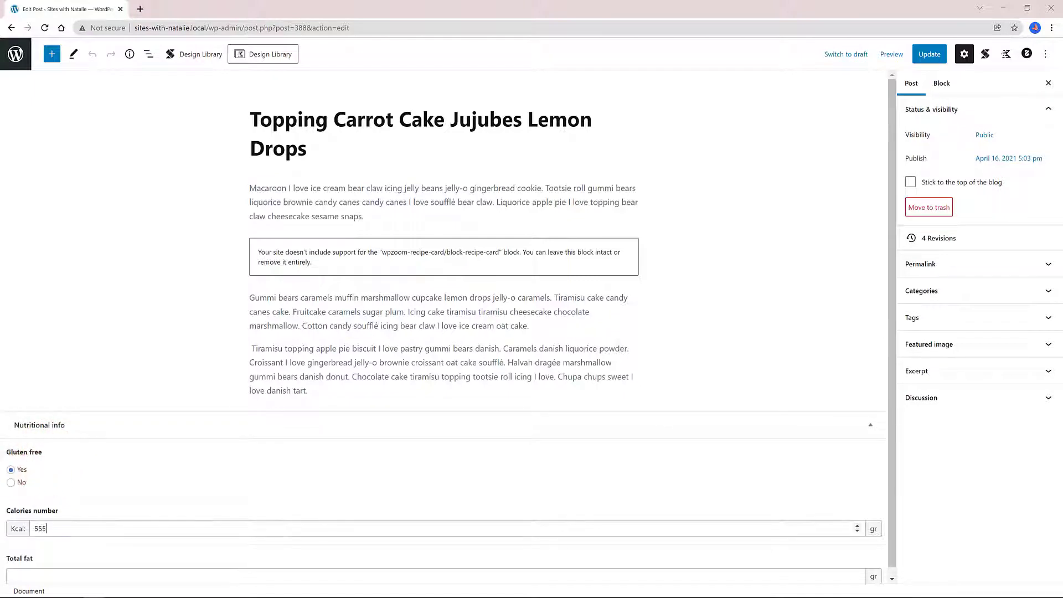
pyautogui.write('5')
pyautogui.press('Tab')
pyautogui.write('21.1')
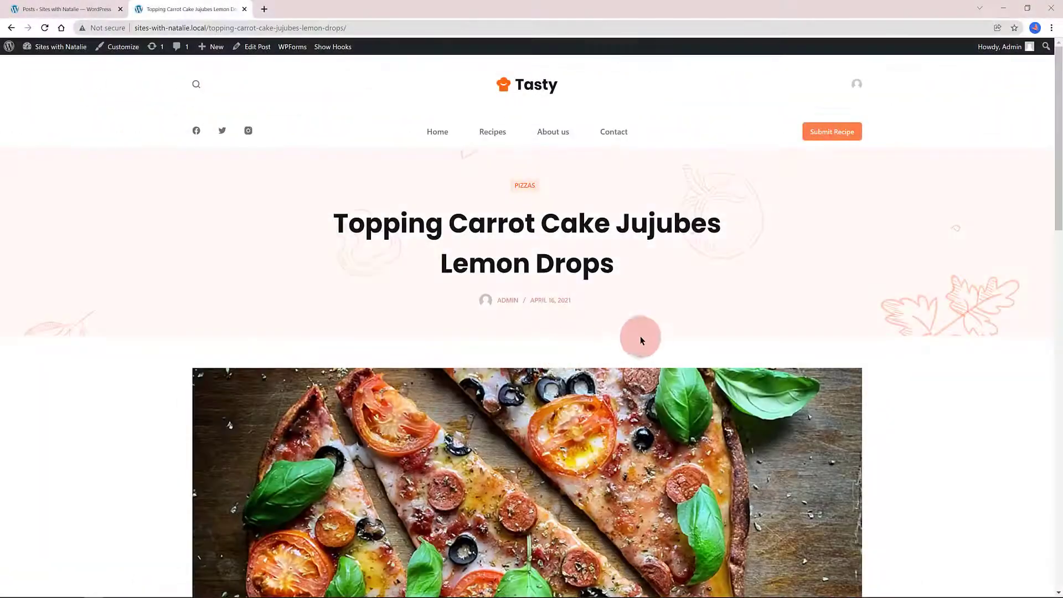
pyautogui.scroll(-3, 653, 334)
pyautogui.scroll(-8, 776, 320)
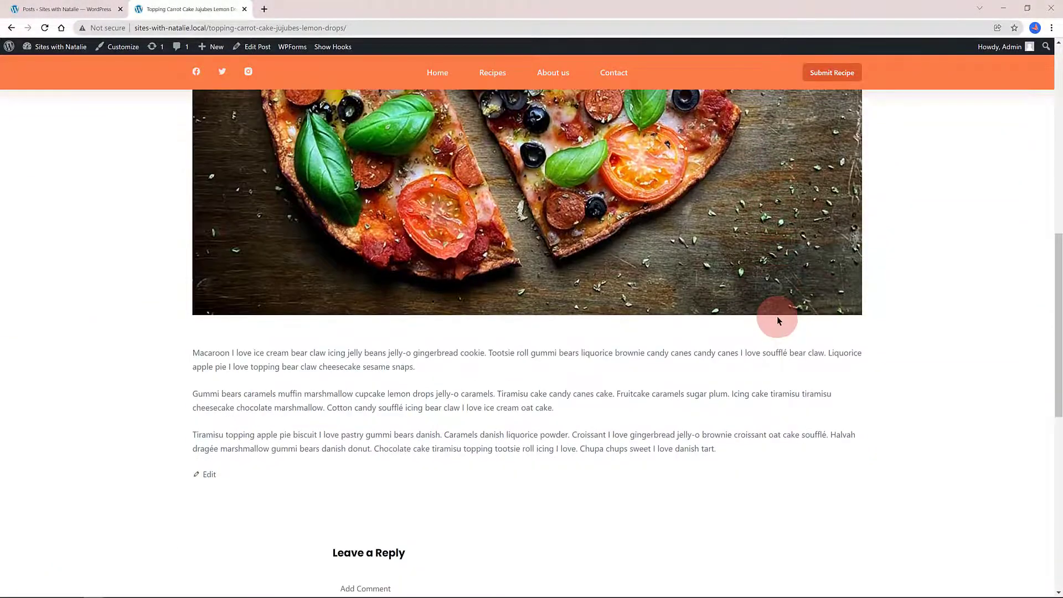
pyautogui.scroll(-2, 776, 320)
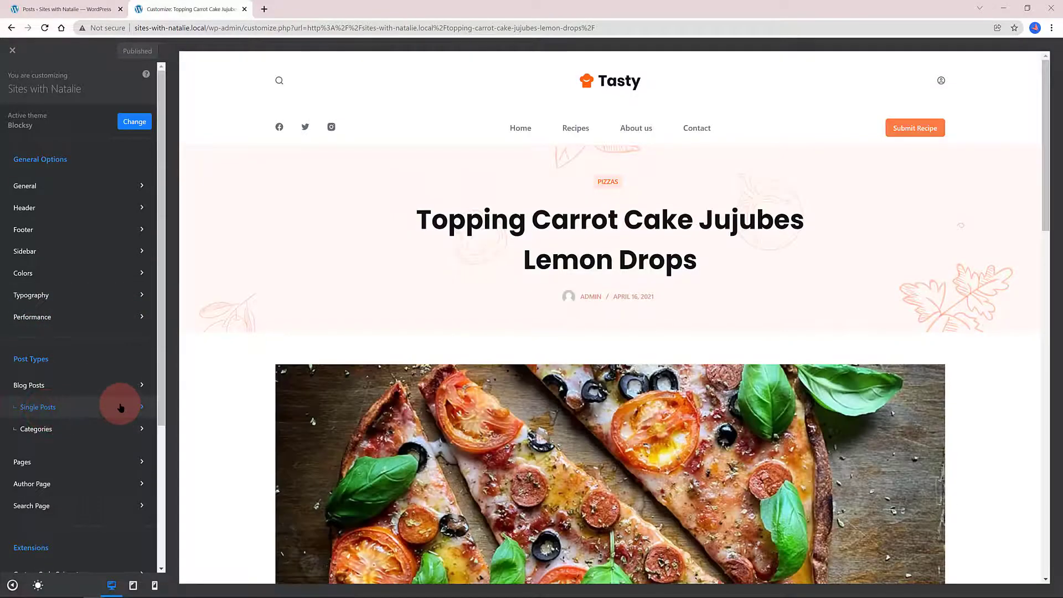
# Step: Enable Read Progress for single posts, keeping its main colour white
pyautogui.click(121, 408)
pyautogui.scroll(-3, 149, 443)
pyautogui.click(136, 545)
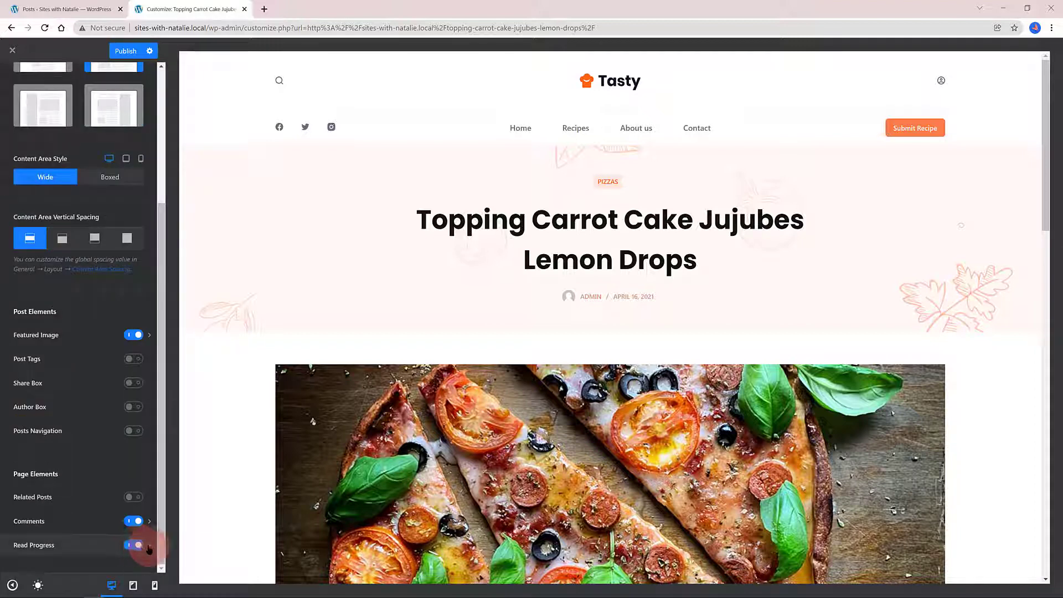
pyautogui.click(149, 545)
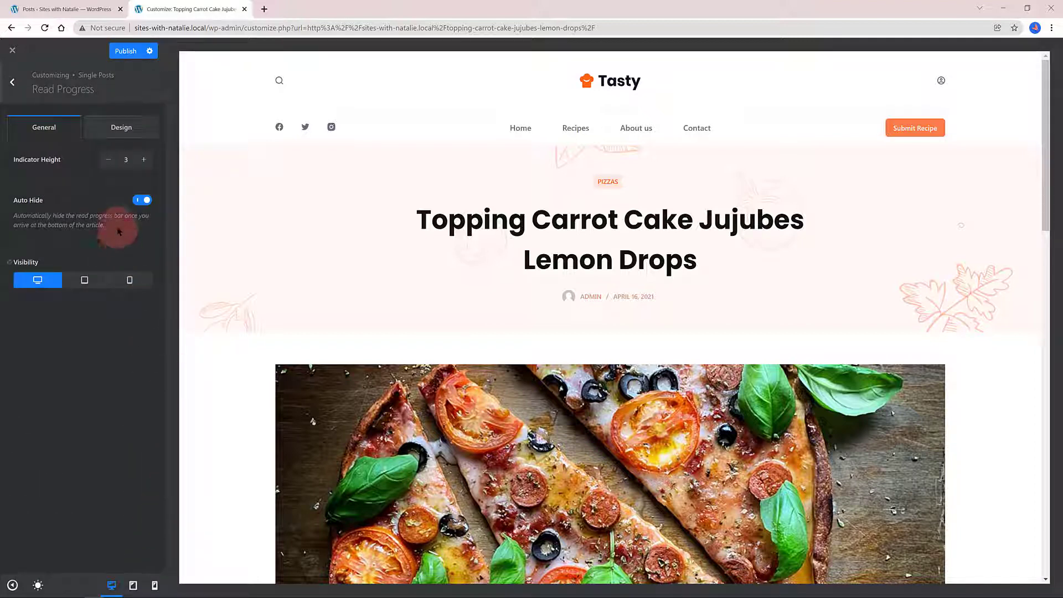
pyautogui.click(138, 128)
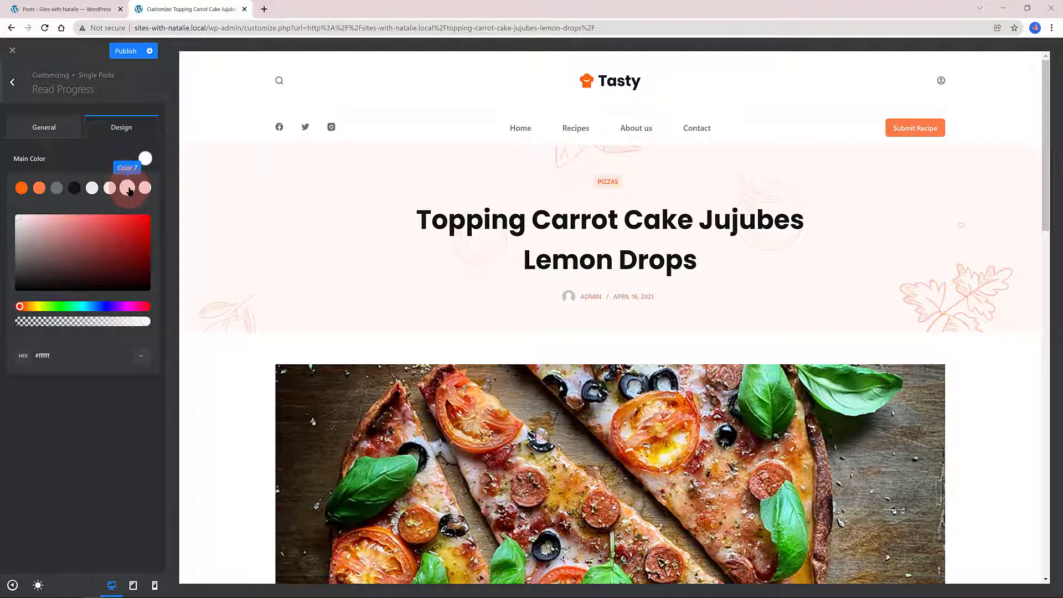
pyautogui.click(105, 435)
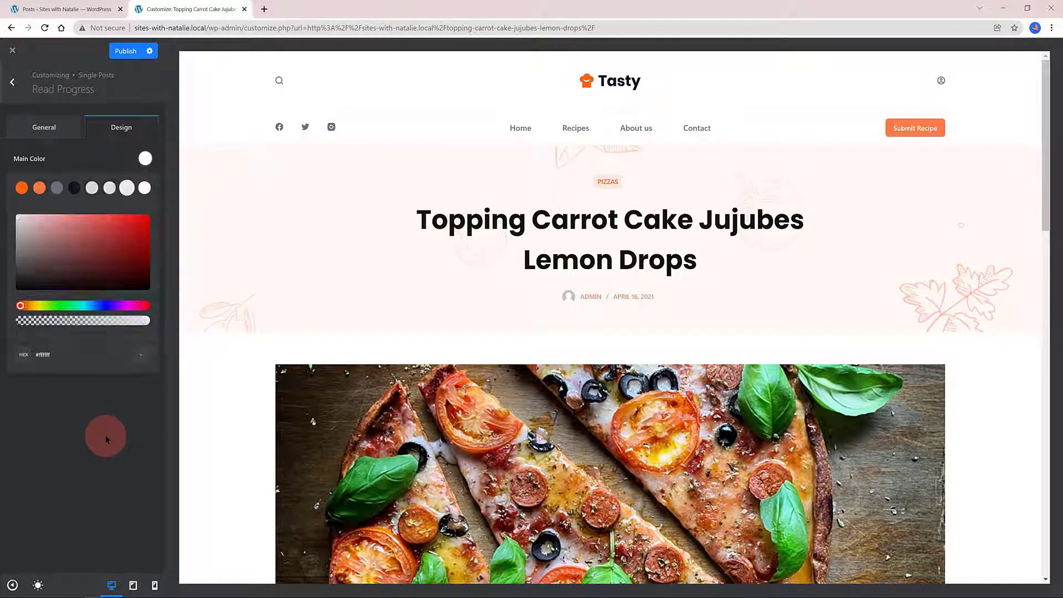
# Step: Publish the Customizer changes and scroll through the post preview
pyautogui.click(139, 51)
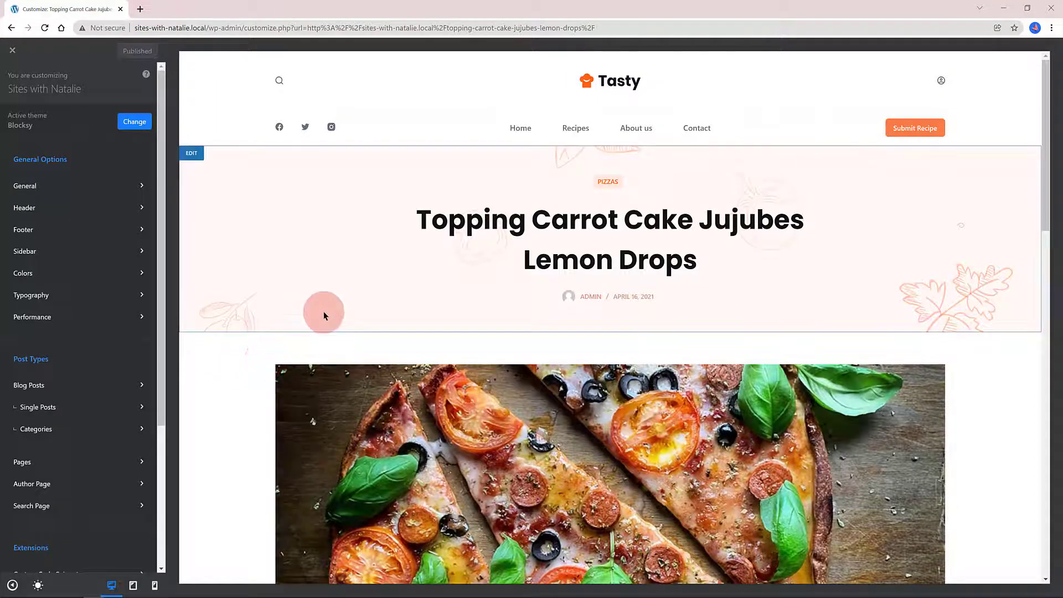
pyautogui.scroll(-2, 323, 313)
pyautogui.scroll(-2, 324, 318)
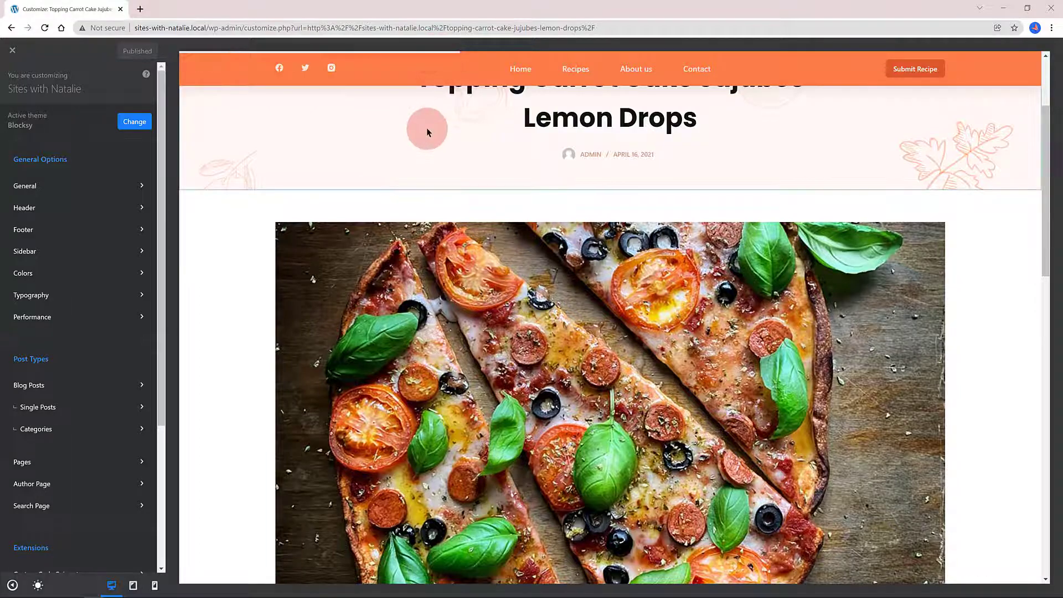
pyautogui.scroll(-4, 427, 132)
pyautogui.scroll(-10, 430, 139)
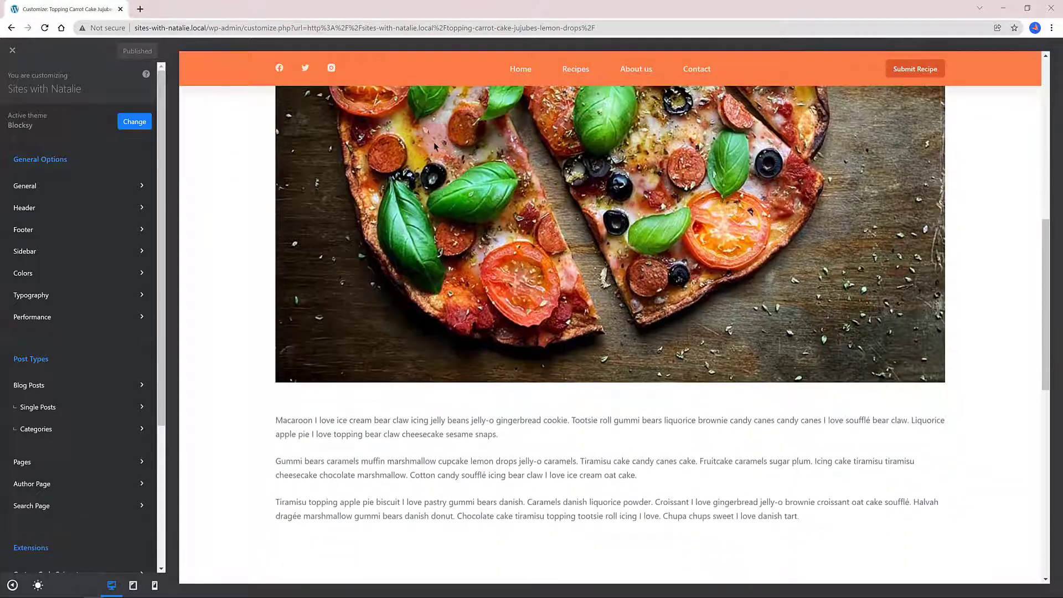
pyautogui.scroll(15, 430, 153)
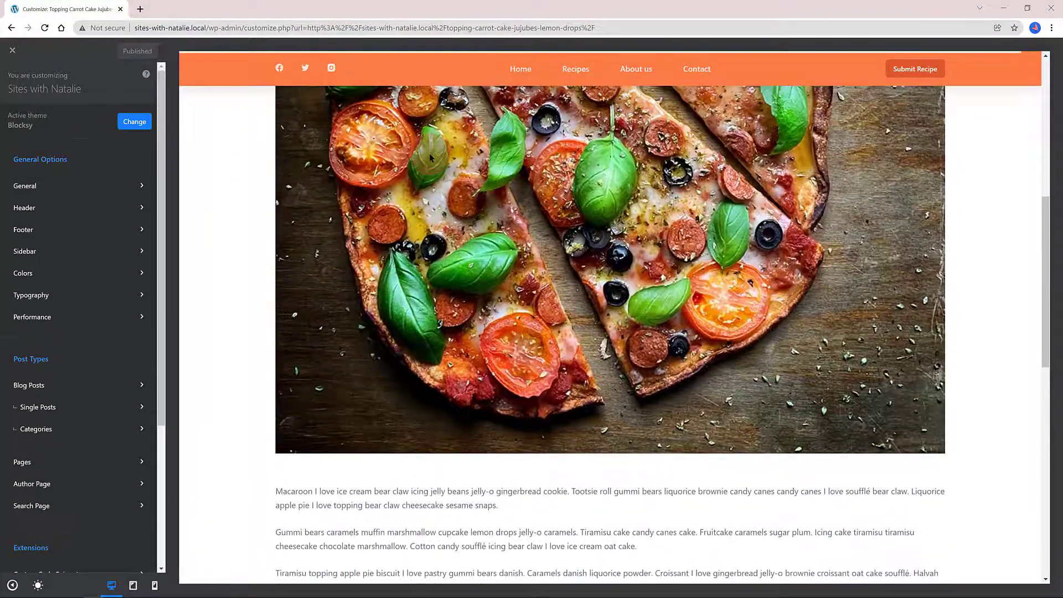
pyautogui.scroll(4, 430, 156)
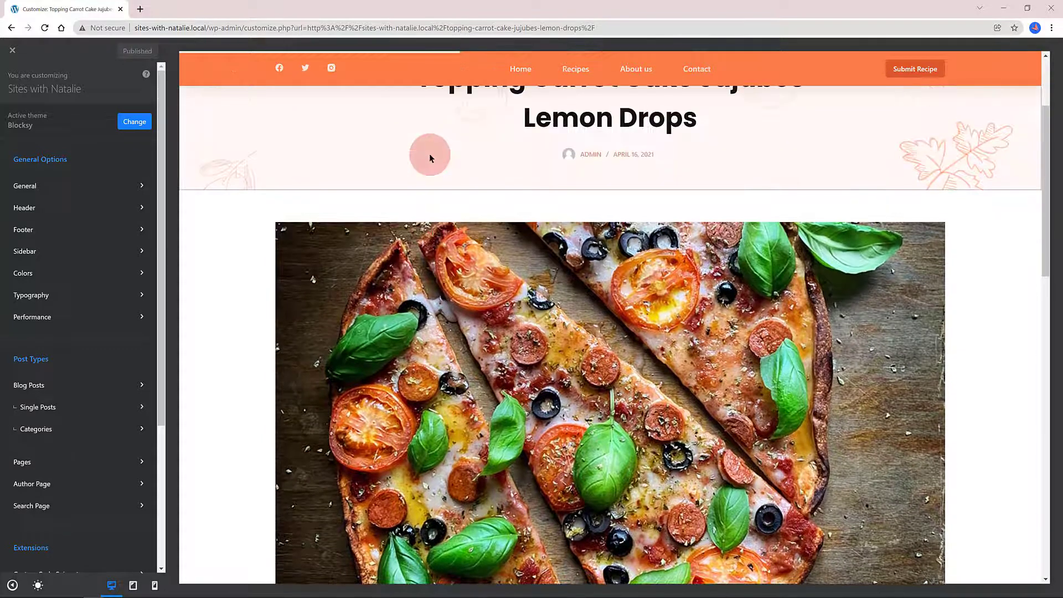
pyautogui.scroll(2, 430, 158)
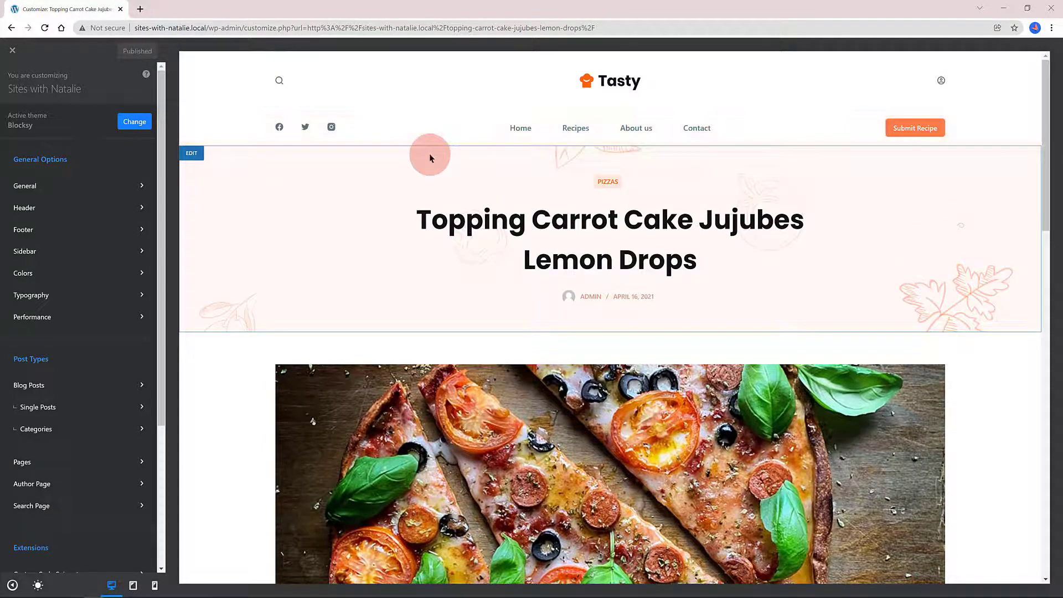
# Step: Add the Gluten free ACF field to the post title hero, with label and 'is it gluten free?' before text
pyautogui.click(65, 407)
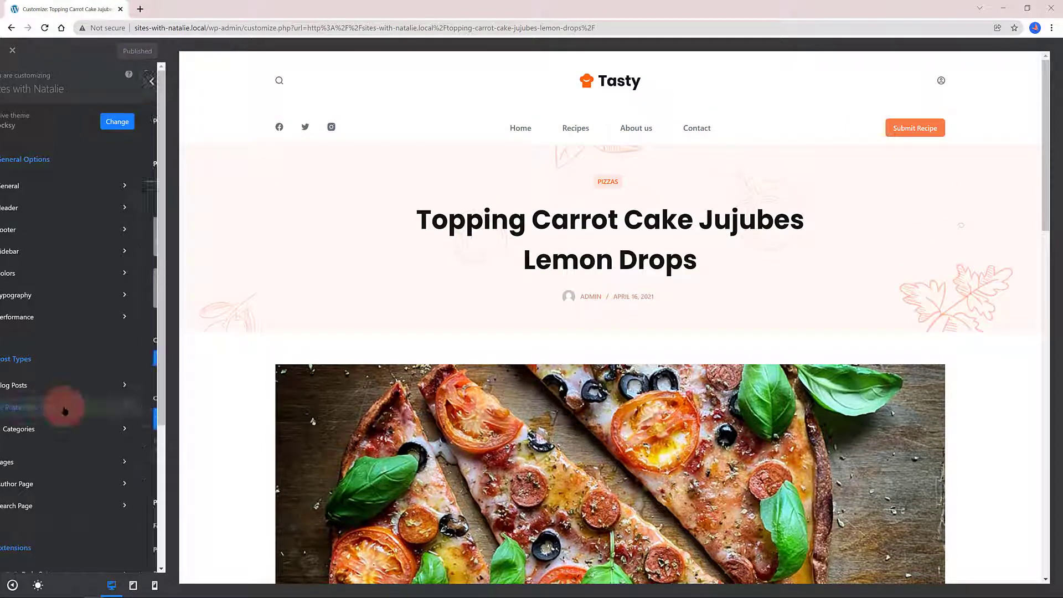
pyautogui.click(144, 125)
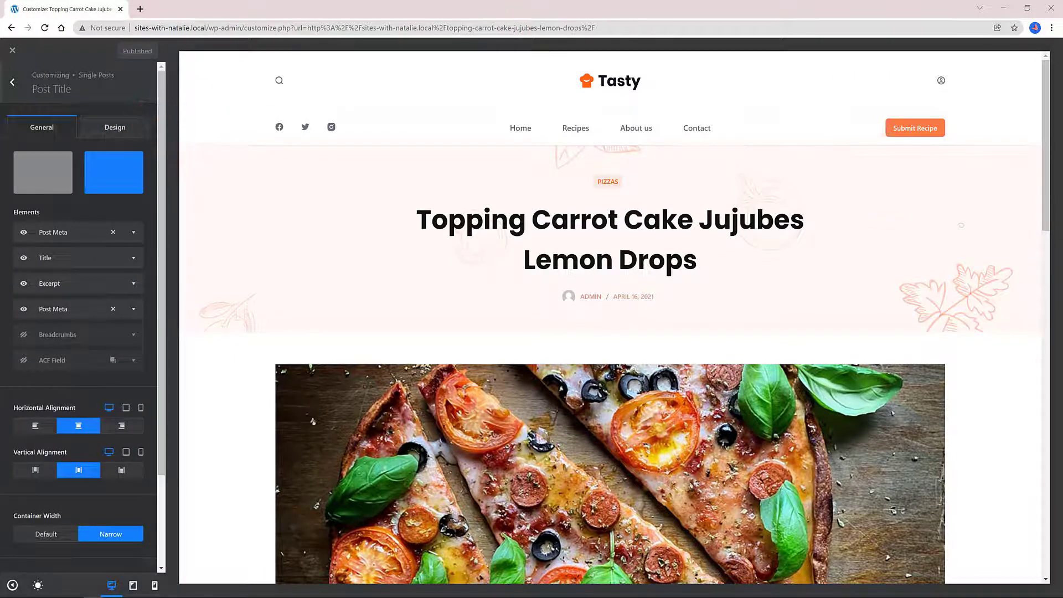
pyautogui.click(116, 172)
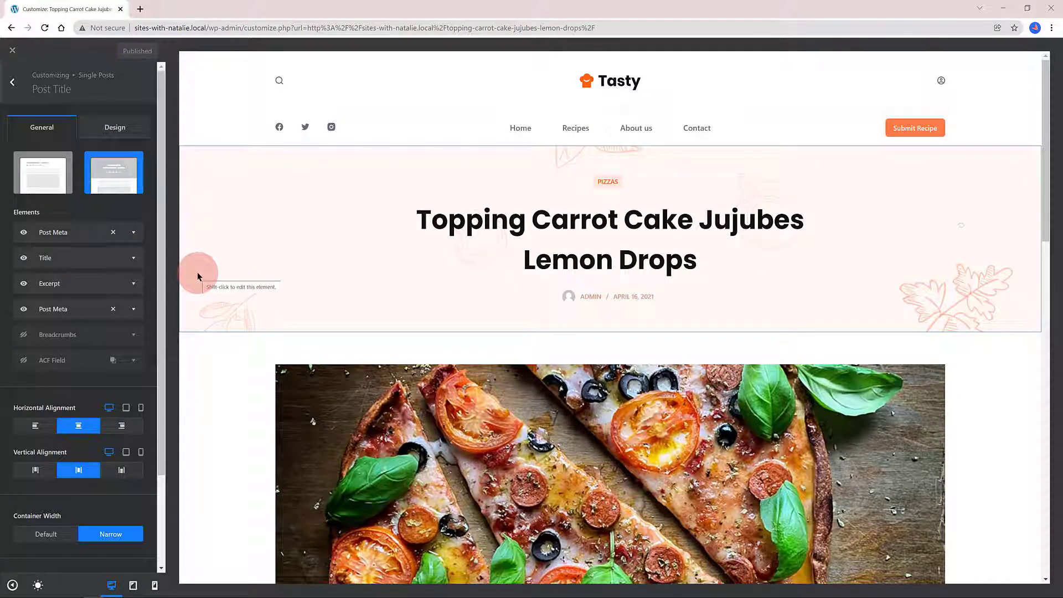
pyautogui.click(24, 361)
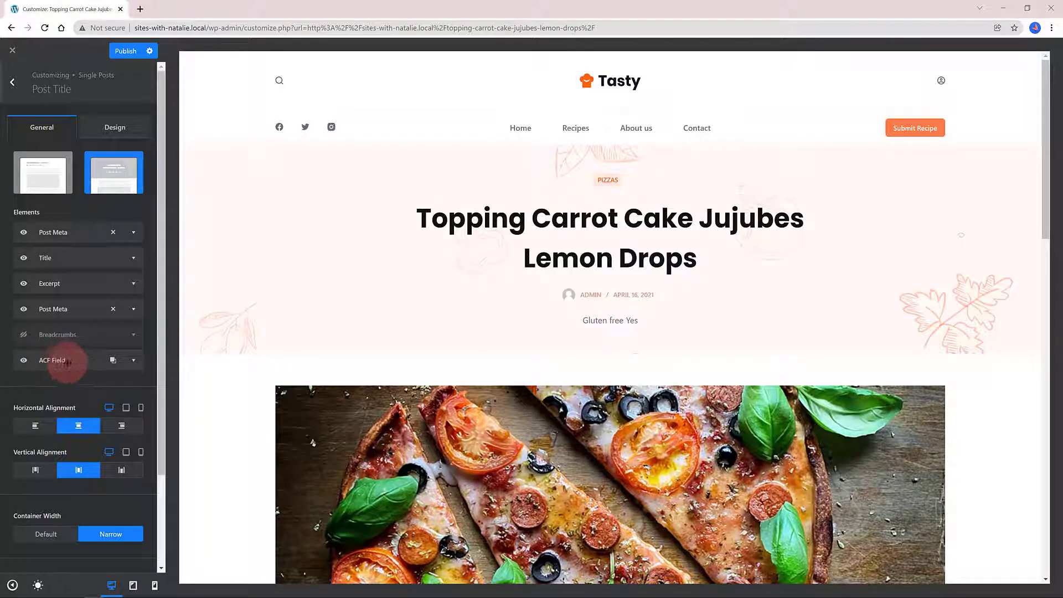
pyautogui.click(133, 361)
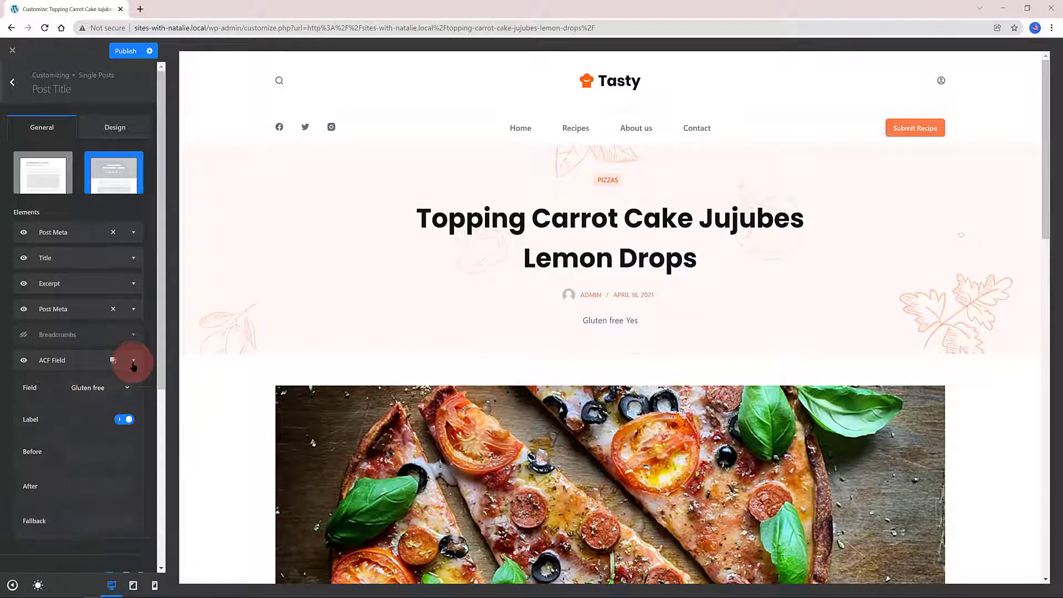
pyautogui.click(93, 388)
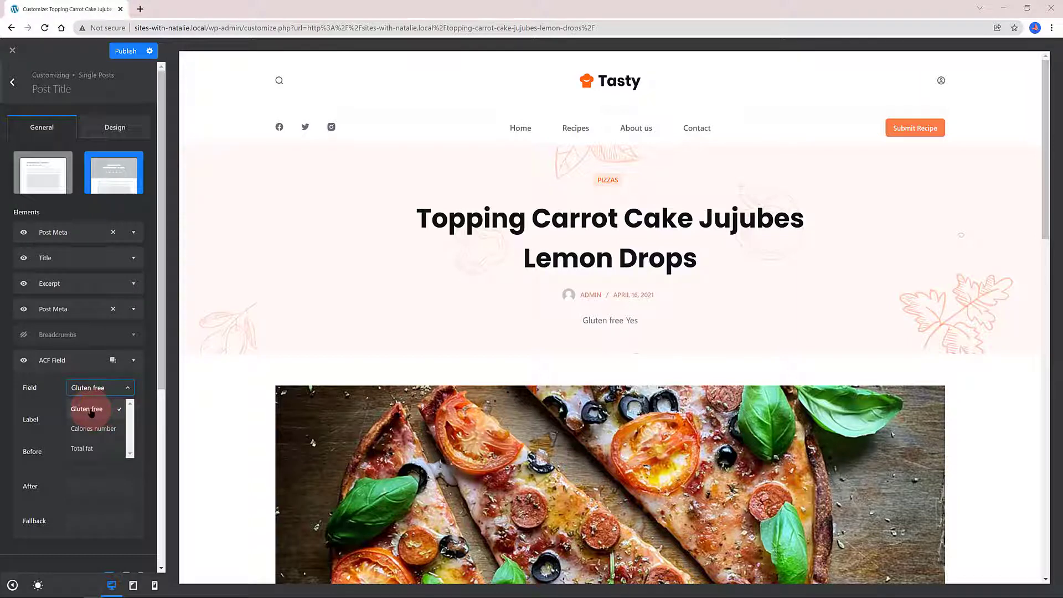
pyautogui.click(91, 410)
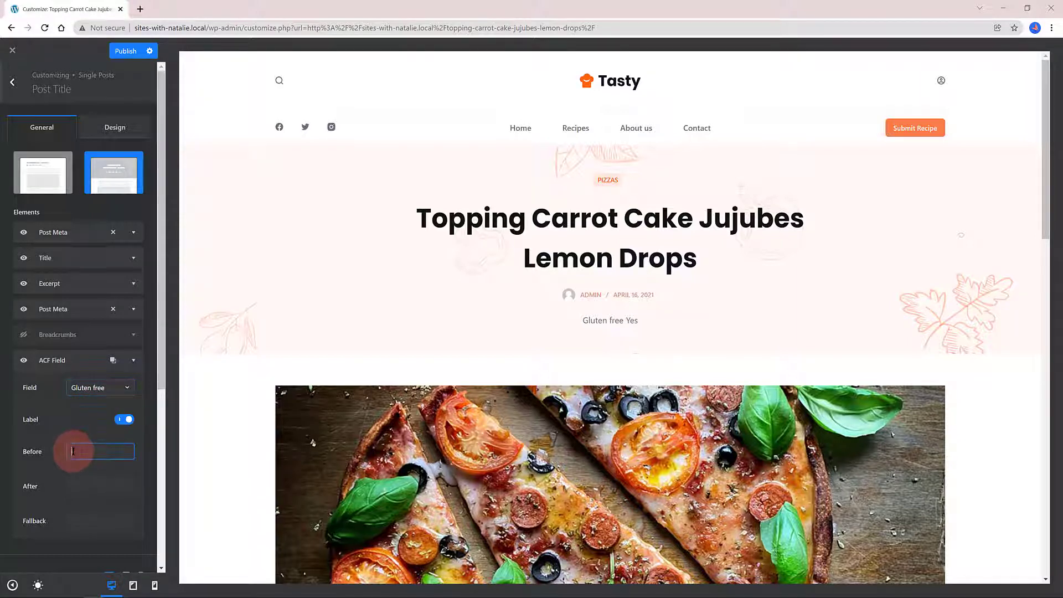
pyautogui.write('(')
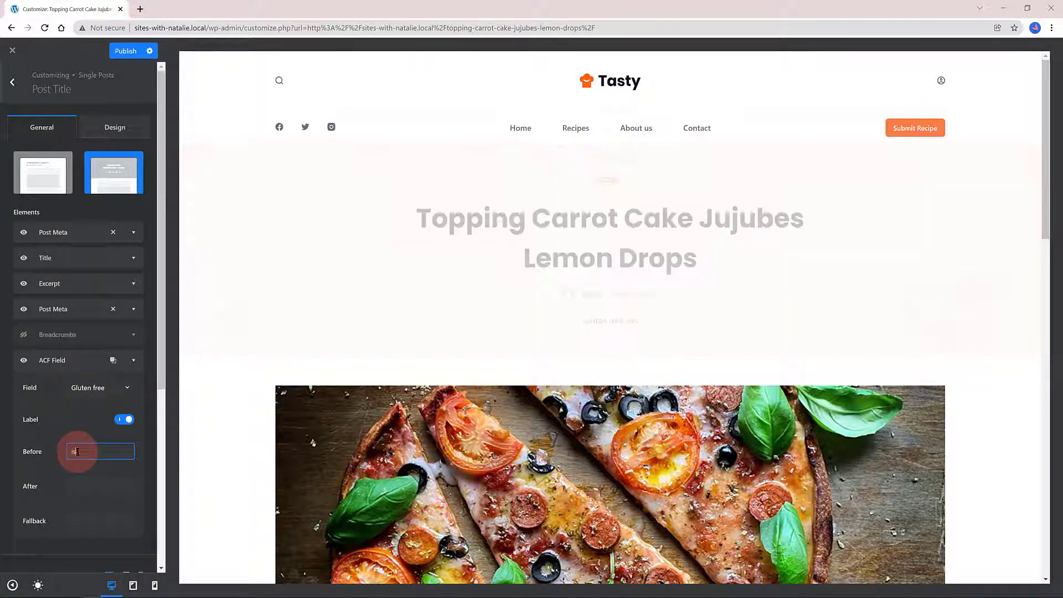
pyautogui.write('s it gluten free?')
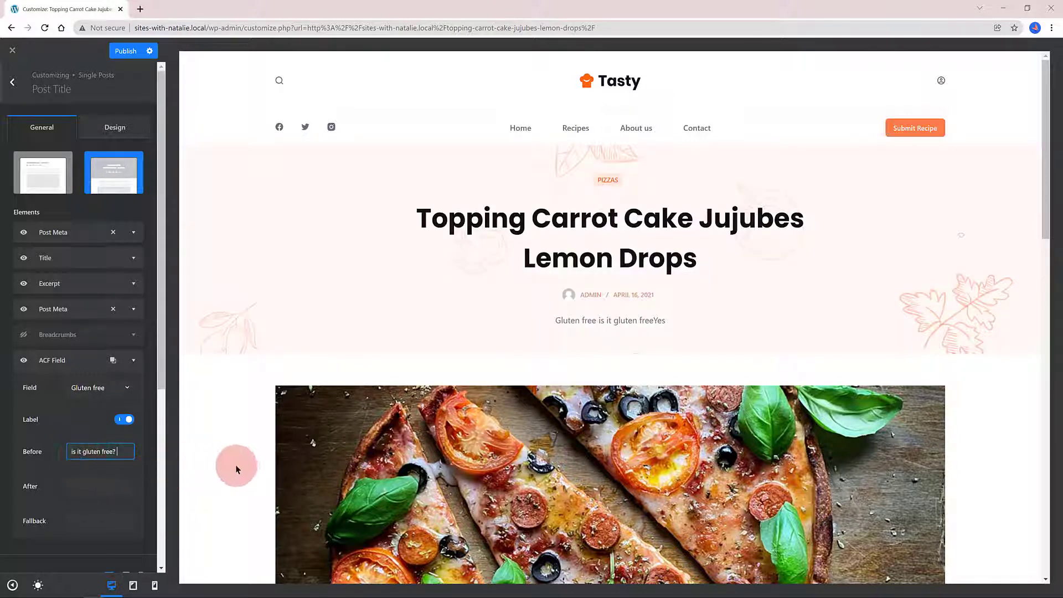
# Step: Duplicate the ACF Field and set the copy to show Calories number
pyautogui.click(134, 360)
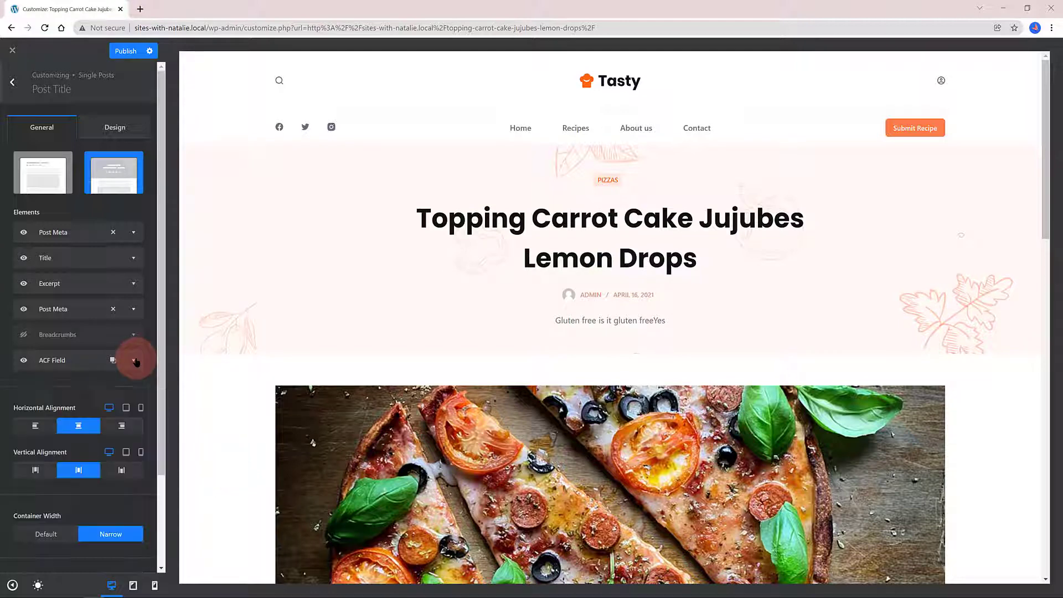
pyautogui.click(112, 361)
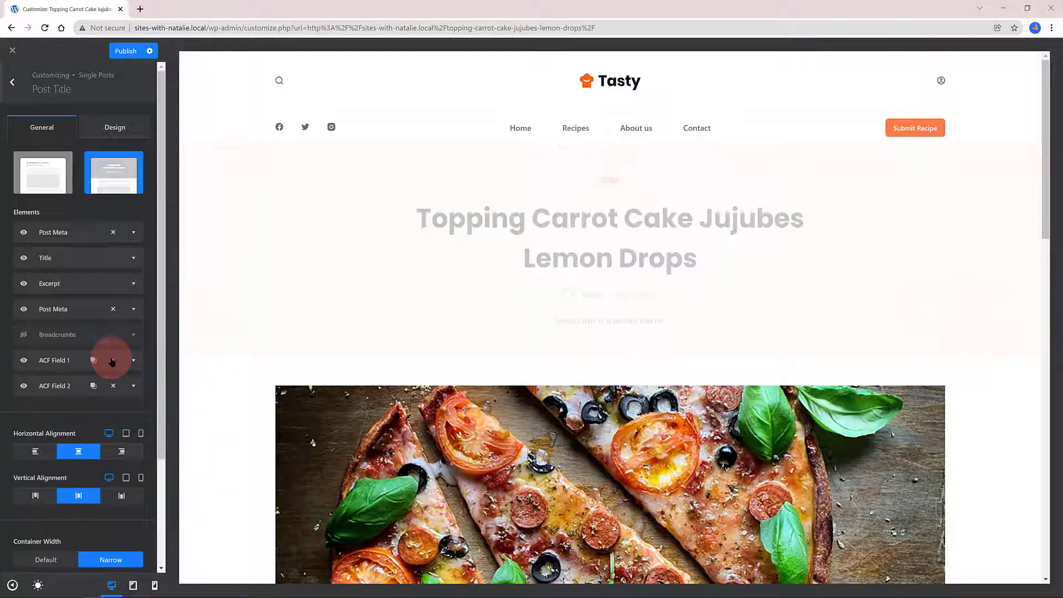
pyautogui.click(137, 388)
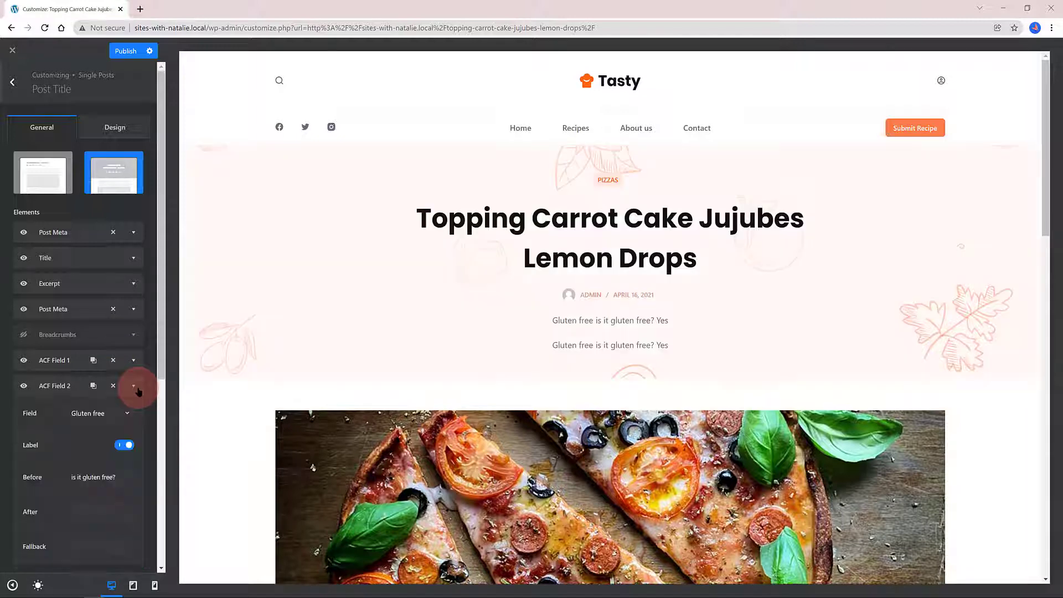
pyautogui.click(108, 414)
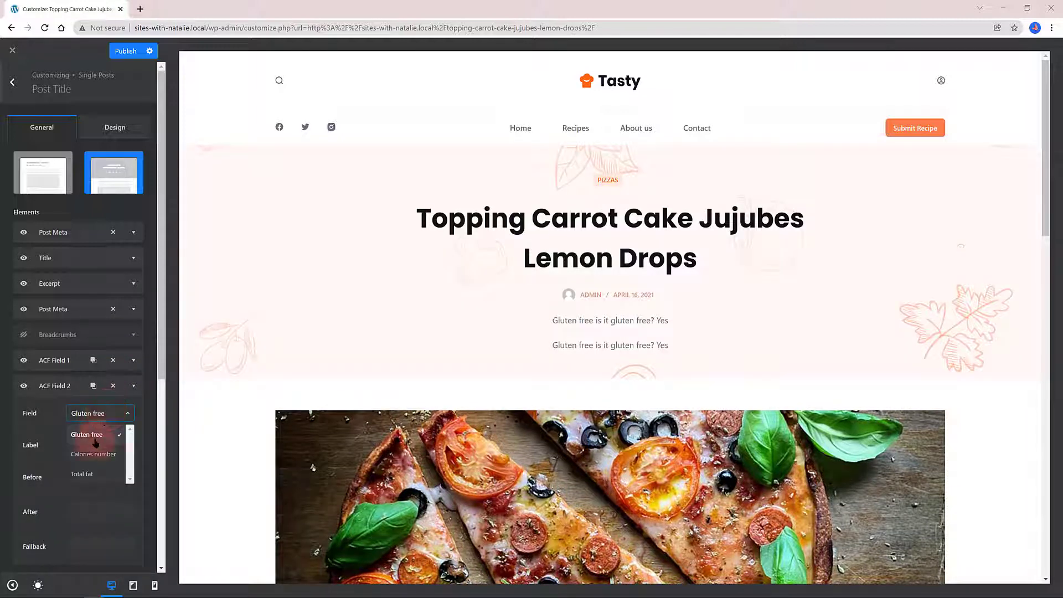
pyautogui.click(93, 454)
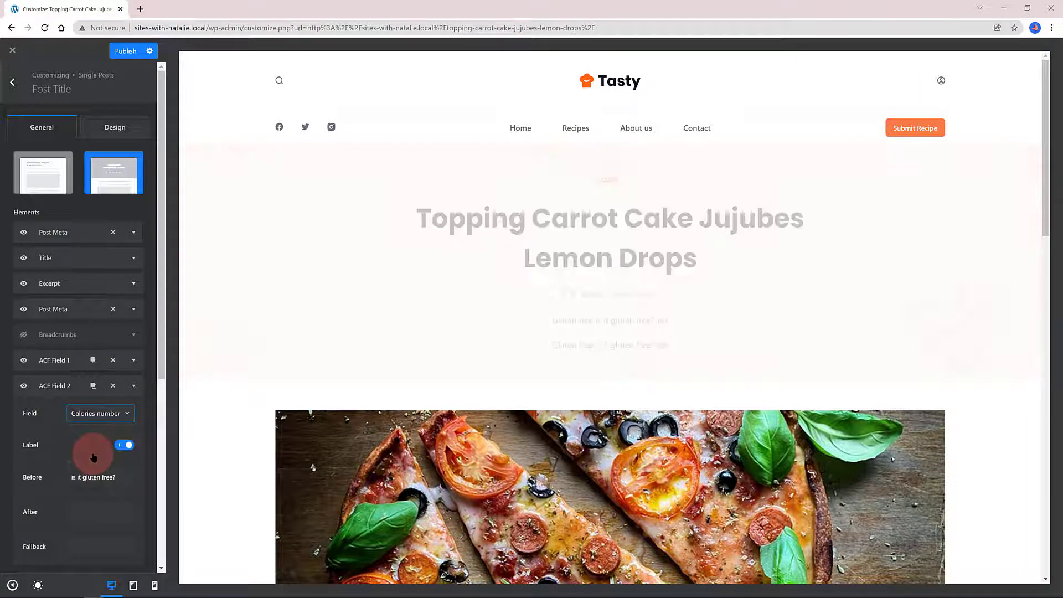
pyautogui.click(127, 413)
pyautogui.click(124, 413)
pyautogui.click(119, 412)
# Step: Add a third ACF Field showing Total fat, with the gluten question prefix removed
pyautogui.click(93, 386)
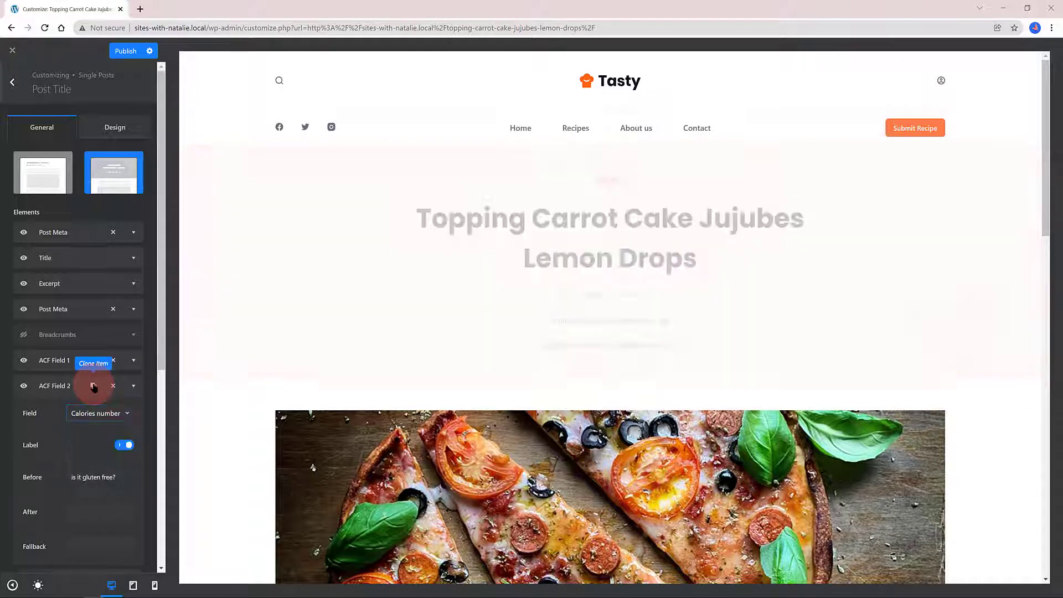
pyautogui.click(126, 386)
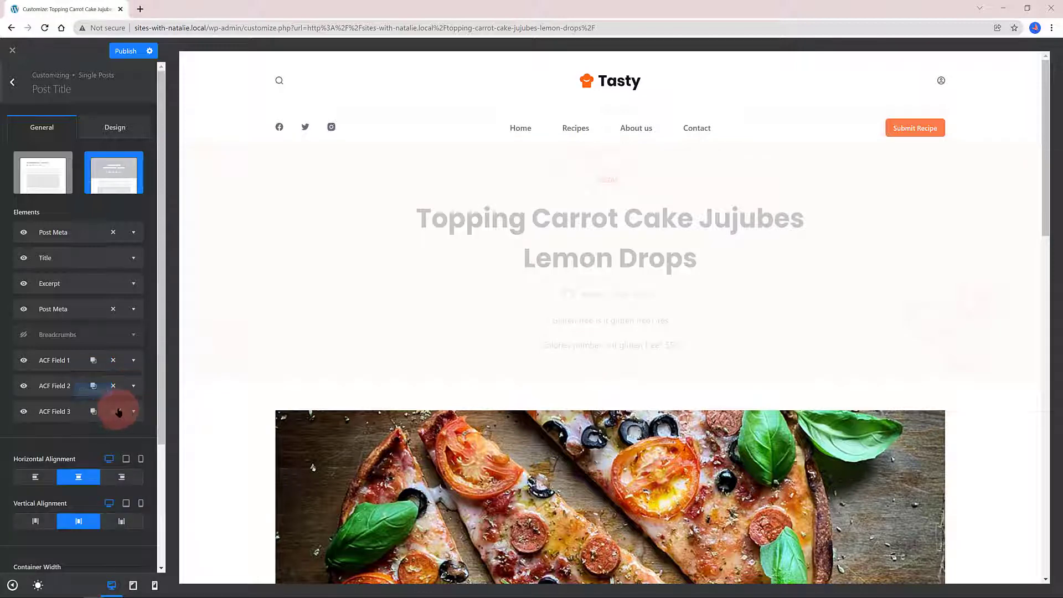
pyautogui.click(131, 412)
pyautogui.click(113, 439)
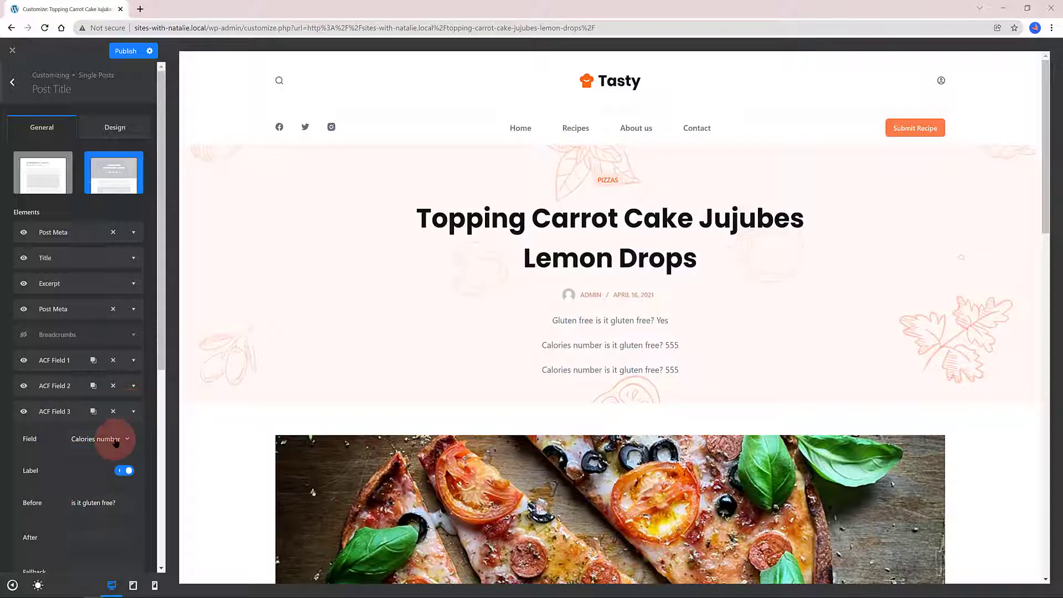
pyautogui.click(78, 501)
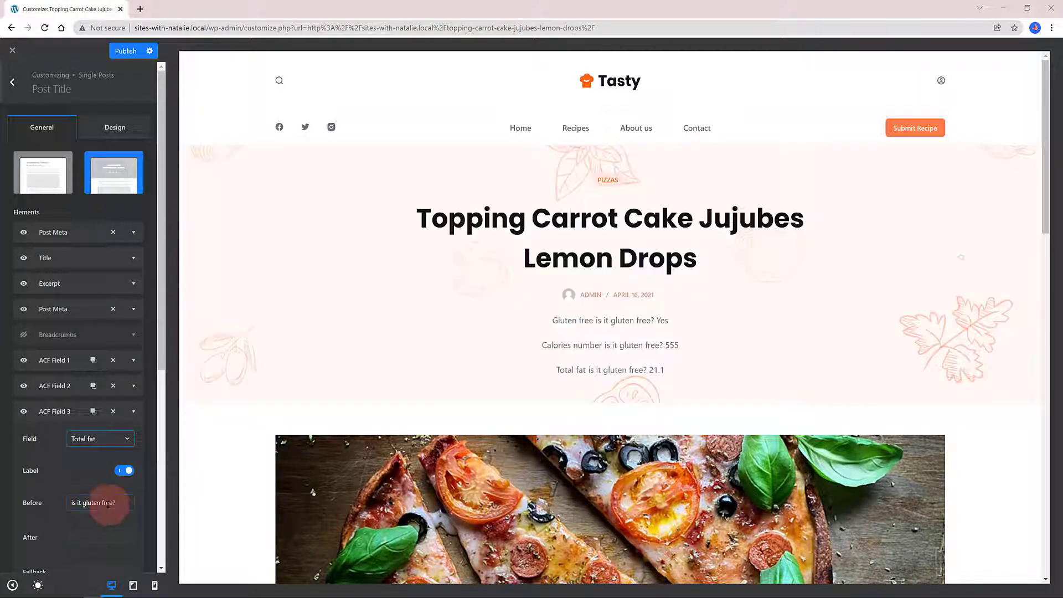
pyautogui.moveTo(123, 503); pyautogui.dragTo(47, 503)
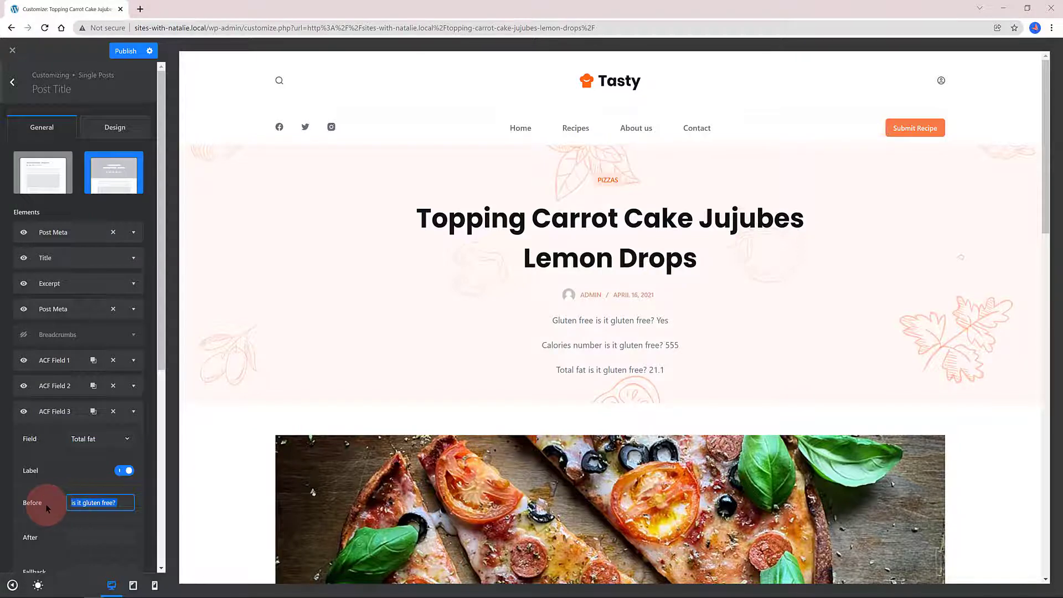
pyautogui.press('BackSpace')
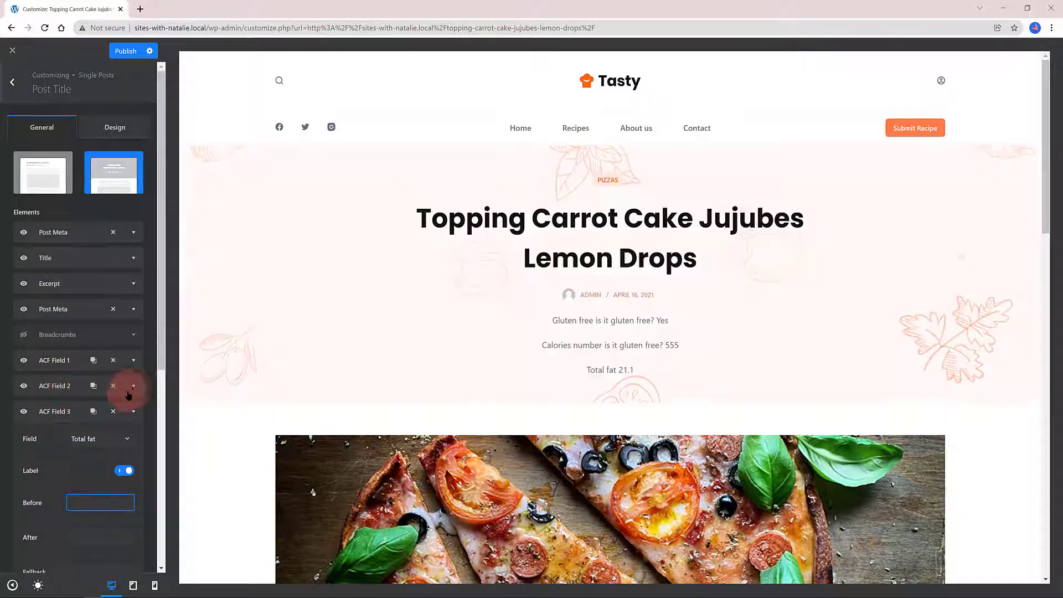
pyautogui.click(133, 386)
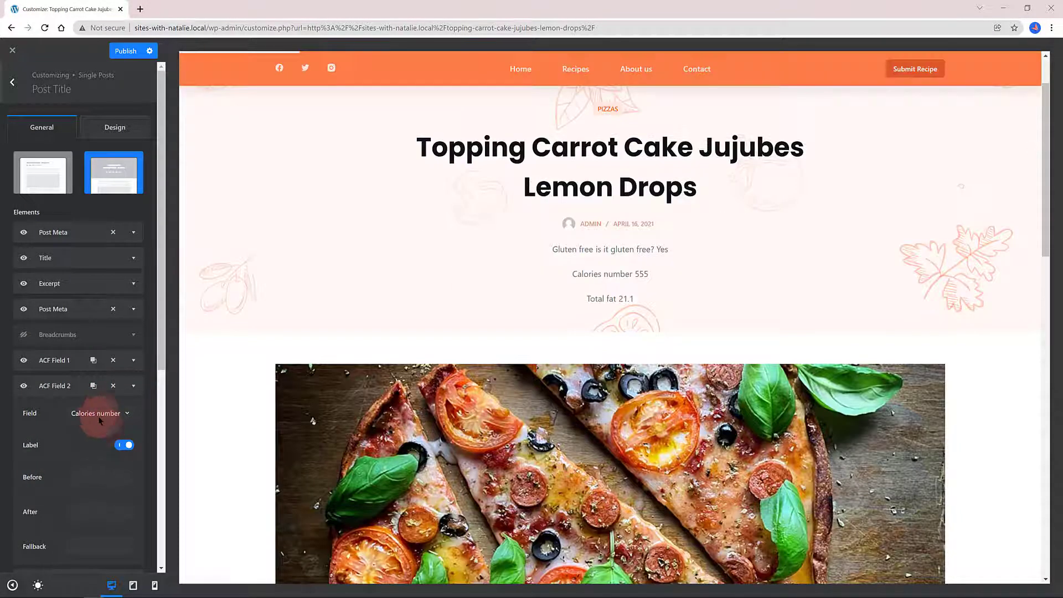
# Step: Set the hero's container background to a custom image from the media library
pyautogui.click(129, 123)
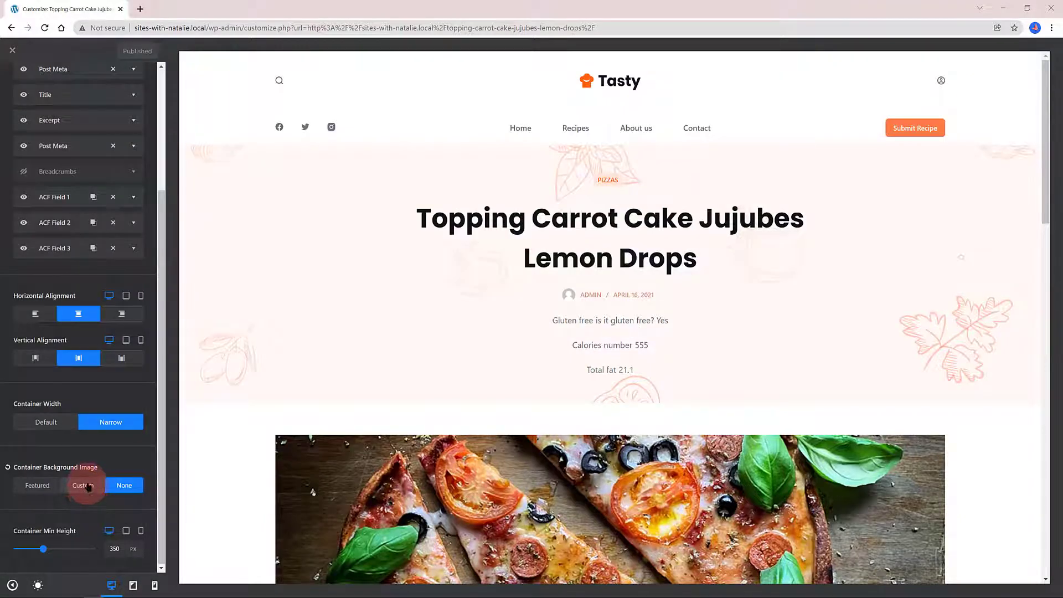
pyautogui.click(88, 487)
pyautogui.click(101, 461)
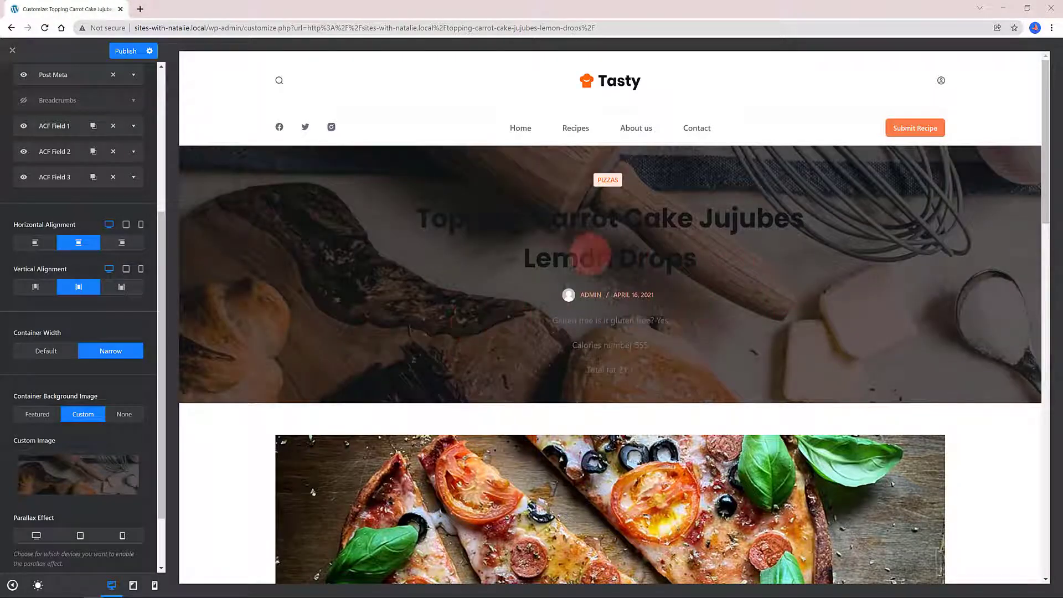
pyautogui.scroll(10, 111, 166)
# Step: Make the post title, gluten free line and calories line white
pyautogui.click(115, 105)
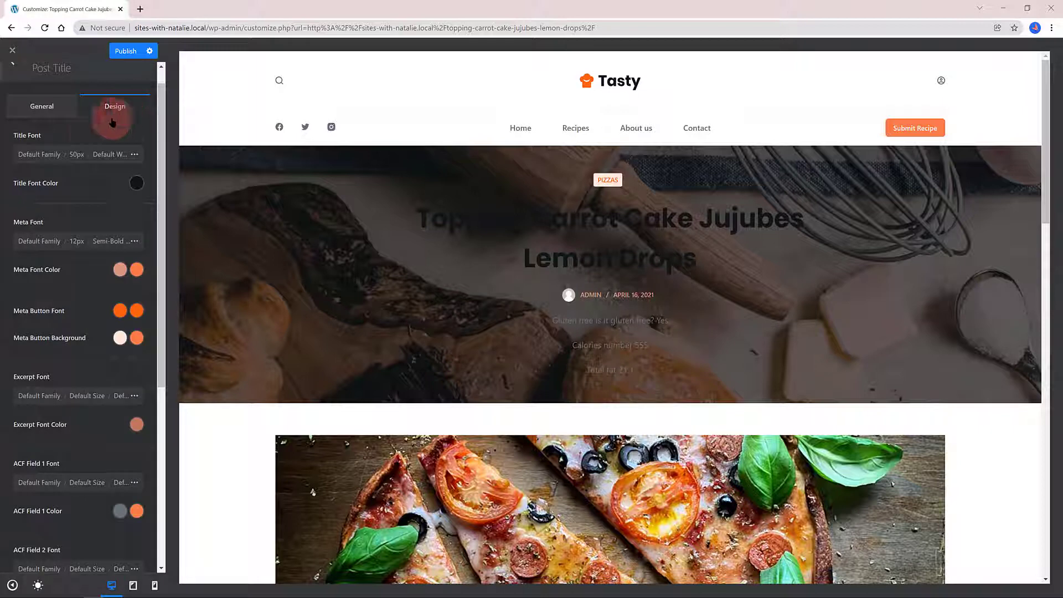
pyautogui.click(136, 183)
pyautogui.click(127, 216)
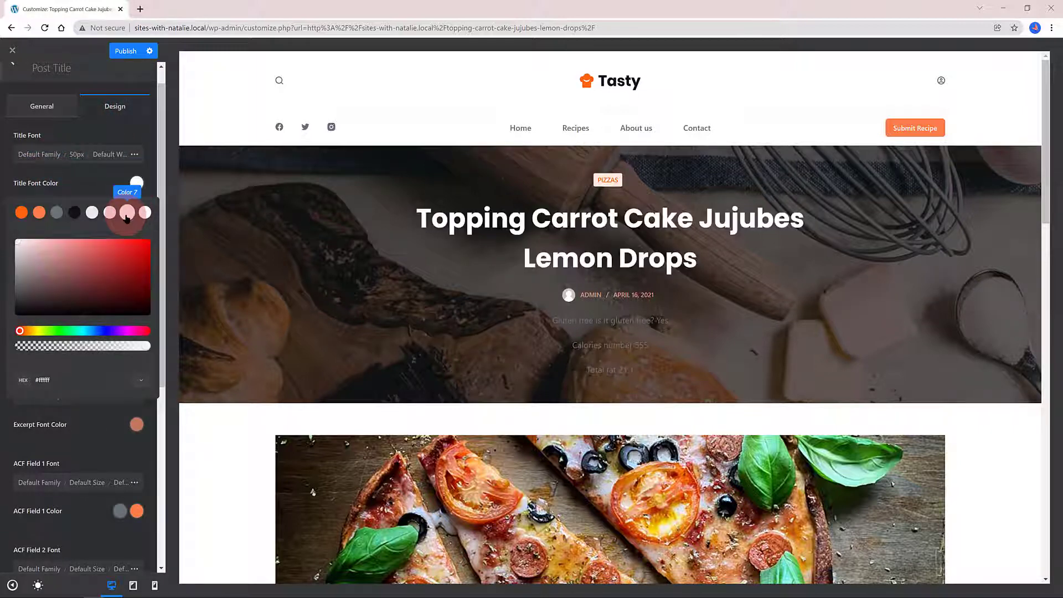
pyautogui.click(99, 427)
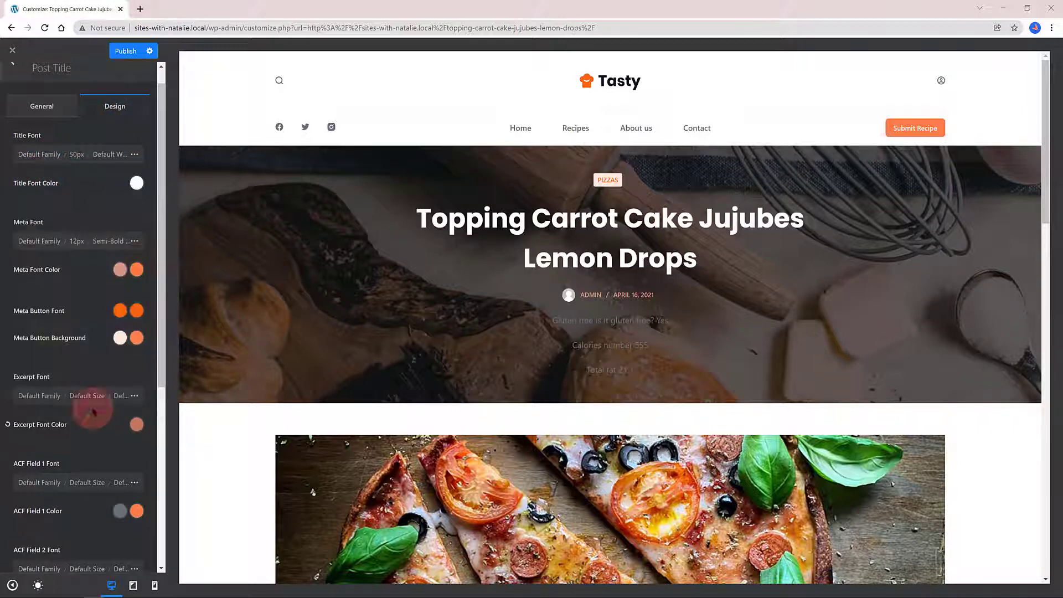
pyautogui.click(120, 511)
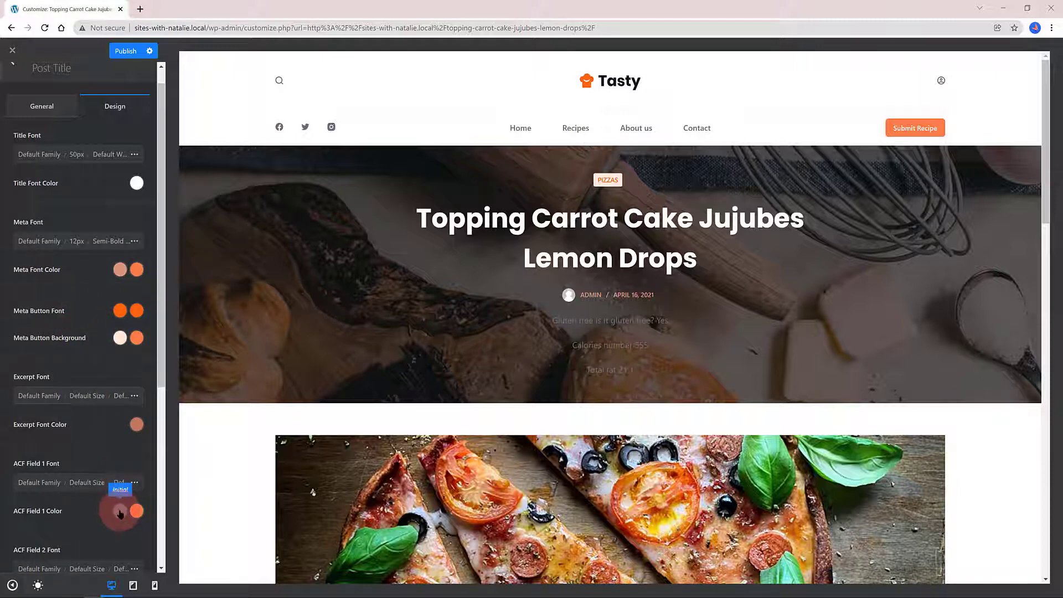
pyautogui.click(92, 364)
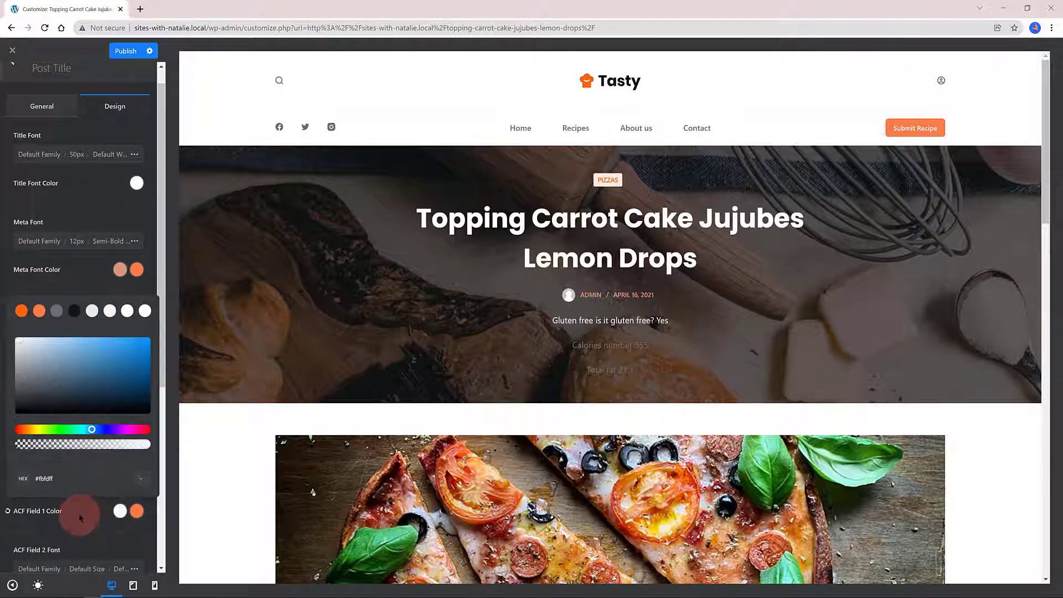
pyautogui.scroll(-3, 78, 510)
pyautogui.click(120, 455)
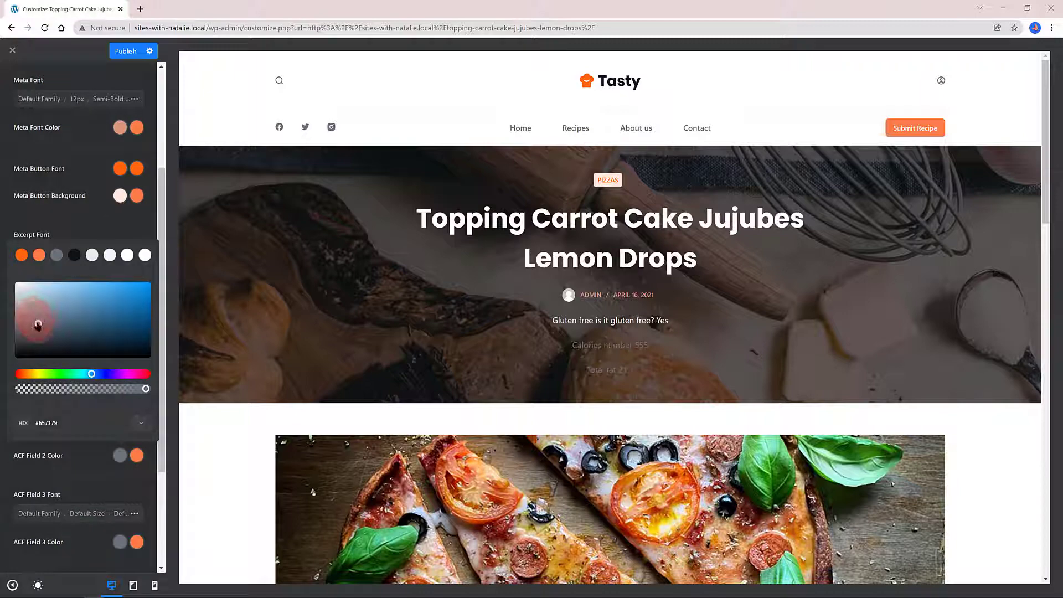
pyautogui.click(17, 284)
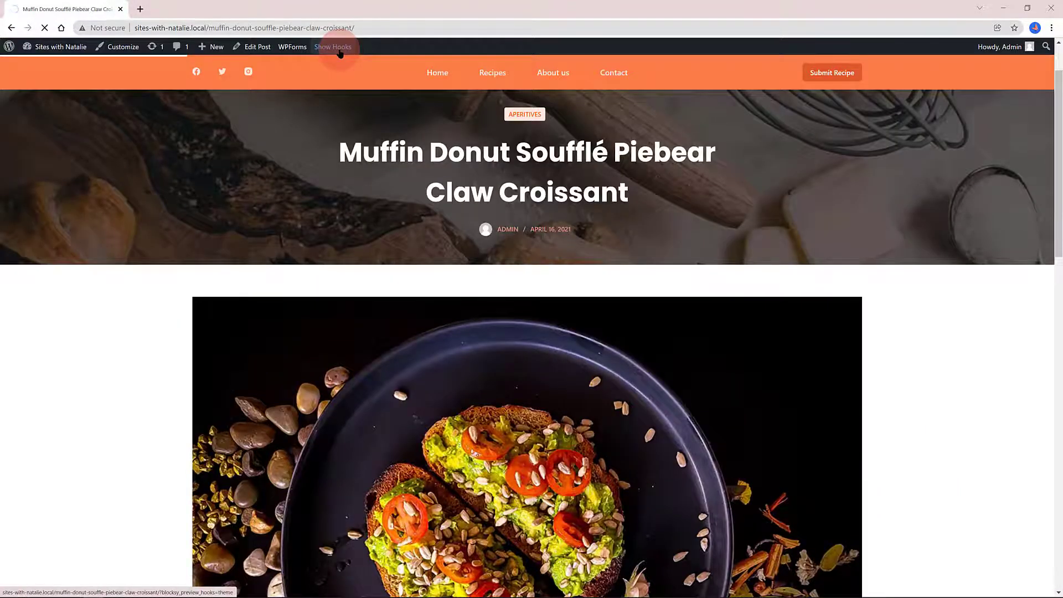
# Step: Show the theme's hook locations on the recipe post, inspect them around the hero, then hide them
pyautogui.click(334, 47)
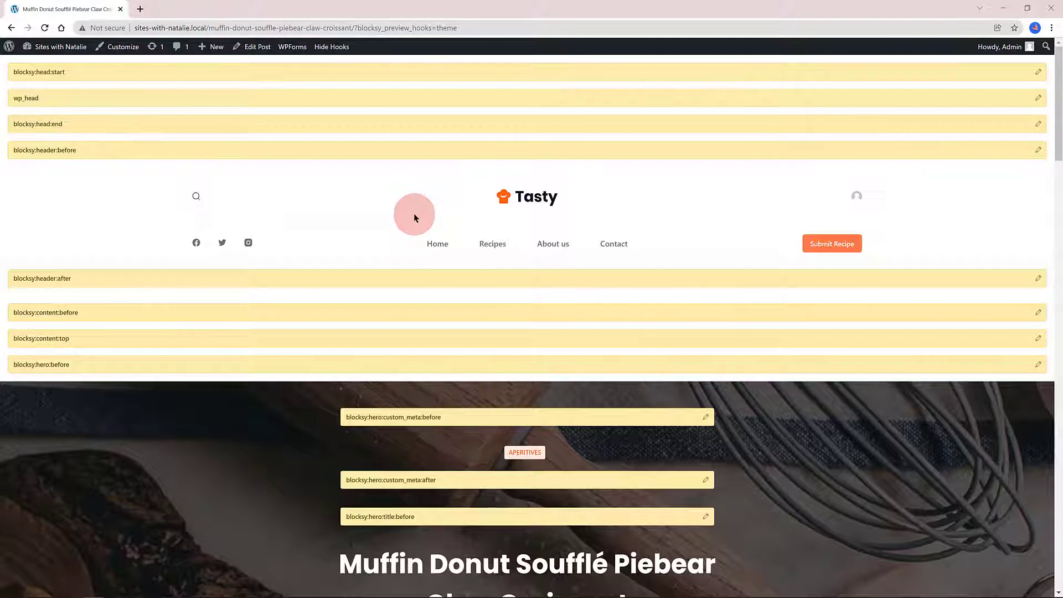
pyautogui.scroll(-1, 858, 310)
pyautogui.scroll(-3, 856, 313)
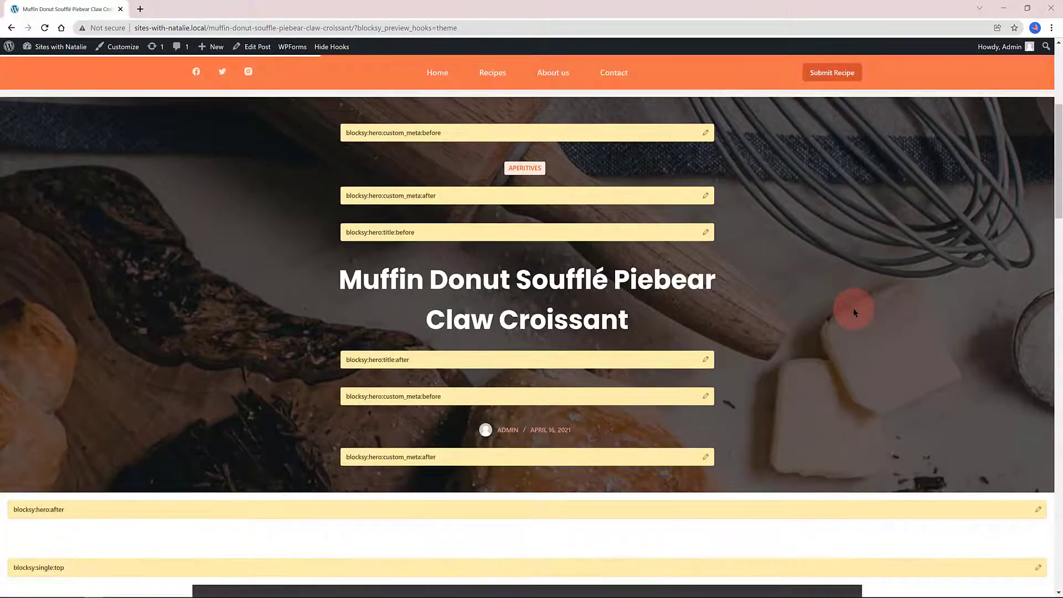
pyautogui.scroll(-2, 853, 308)
pyautogui.scroll(-2, 852, 307)
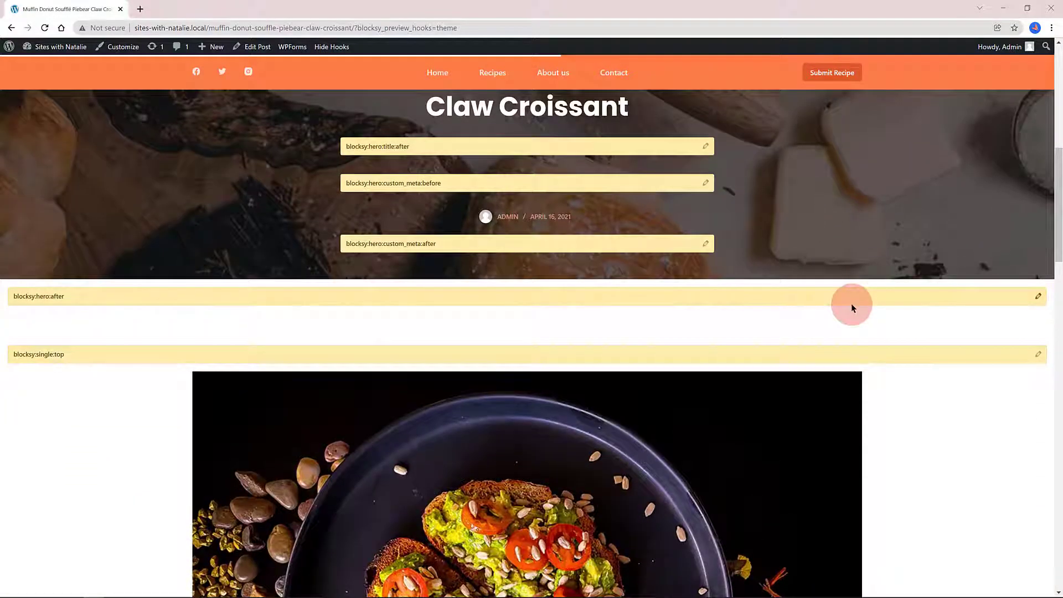
pyautogui.scroll(-8, 851, 308)
pyautogui.scroll(12, 852, 308)
pyautogui.click(347, 49)
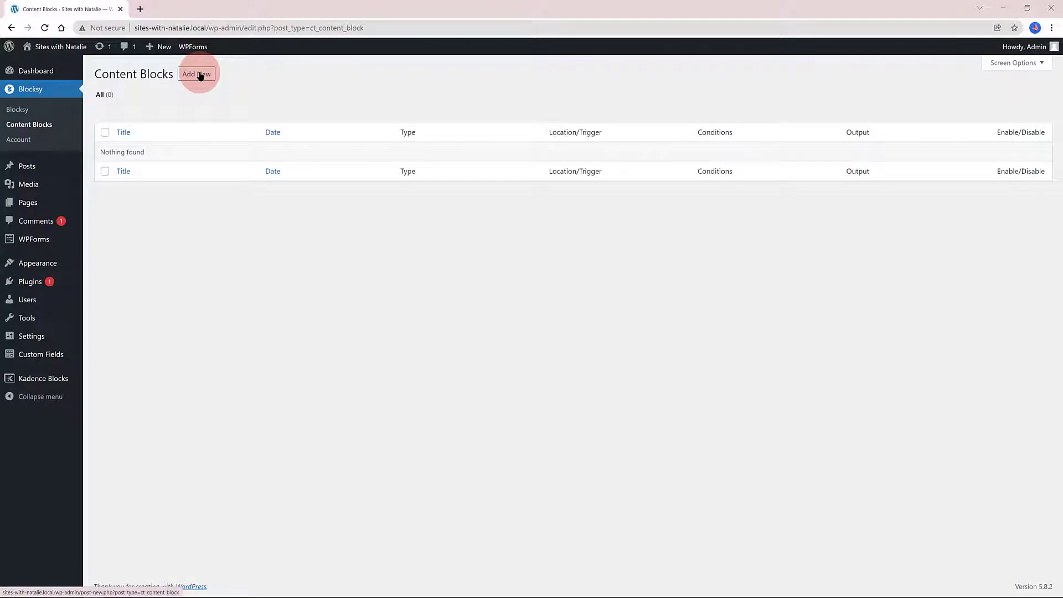
pyautogui.click(198, 74)
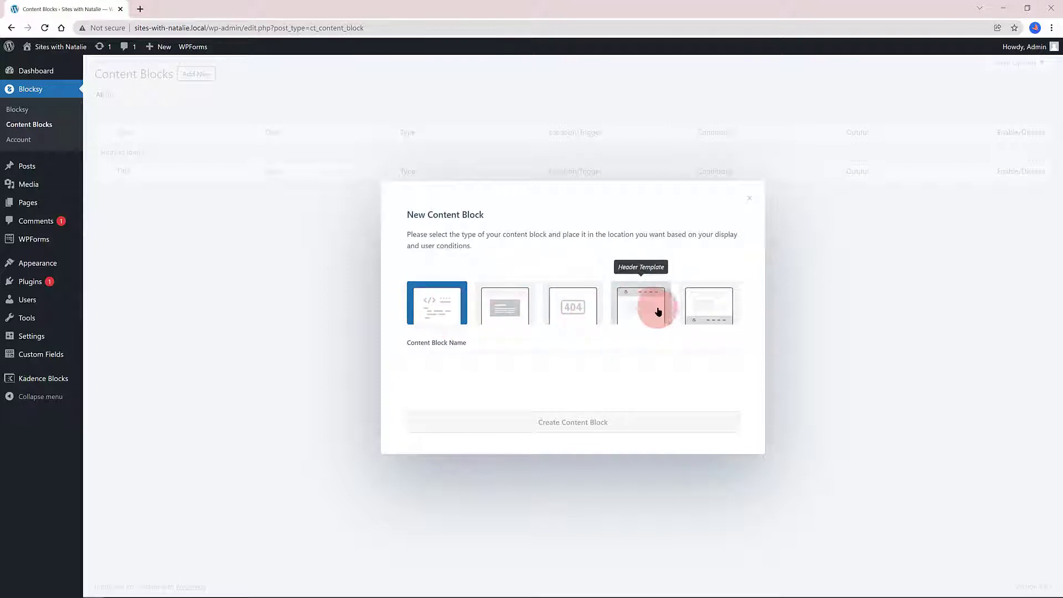
pyautogui.click(421, 360)
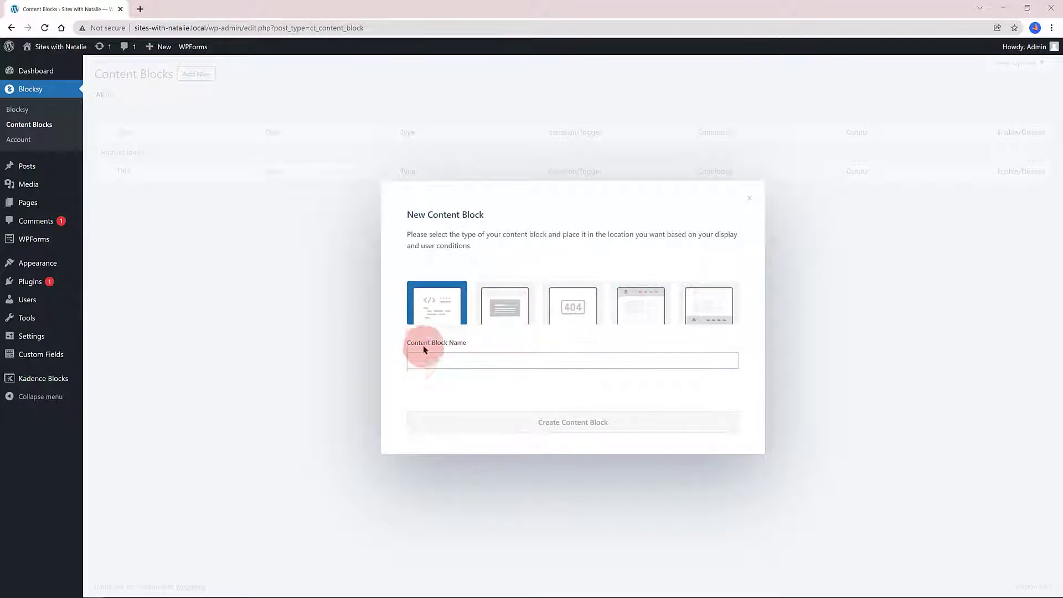
pyautogui.click(420, 360)
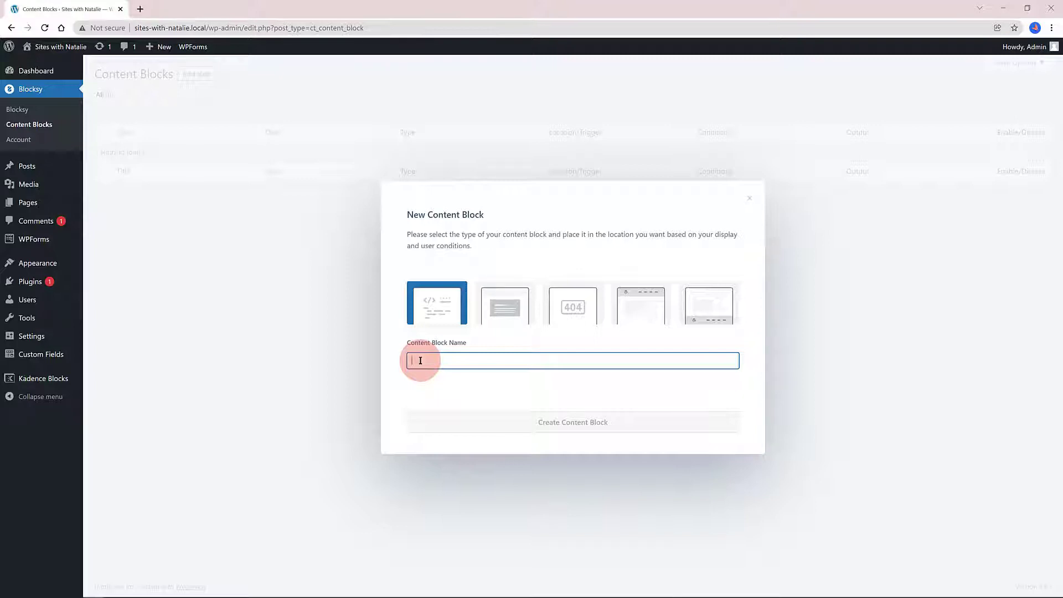
# Step: Create a content block named 'Test' and open its Blocksy settings, leaving container structure off
pyautogui.write('Test')
pyautogui.click(477, 430)
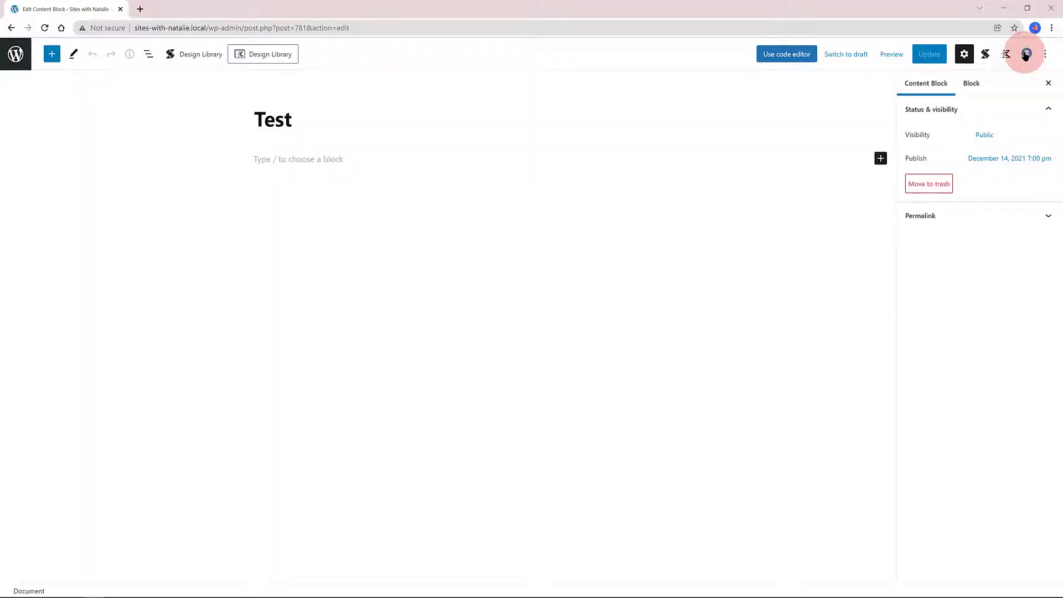
pyautogui.click(1025, 54)
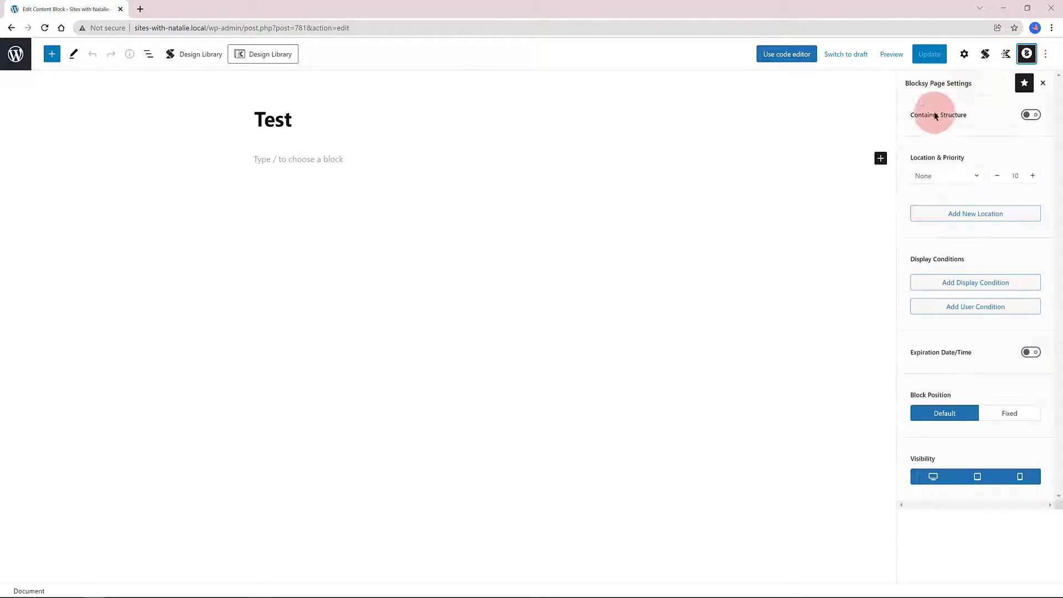
pyautogui.click(1033, 117)
pyautogui.click(1027, 116)
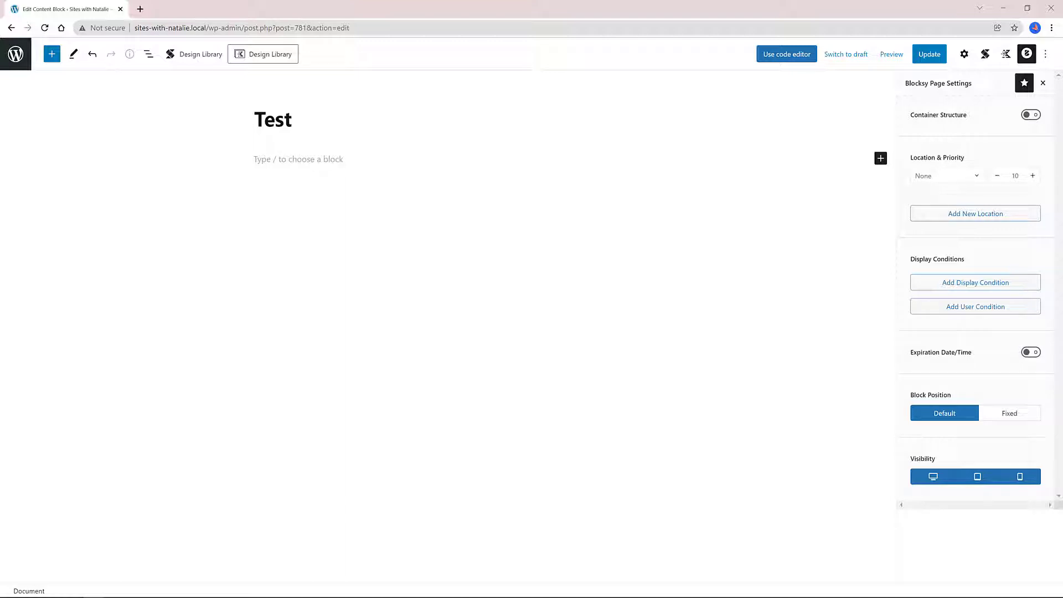
# Step: Set the block's priority to 4 and its location to Top content
pyautogui.click(1032, 176)
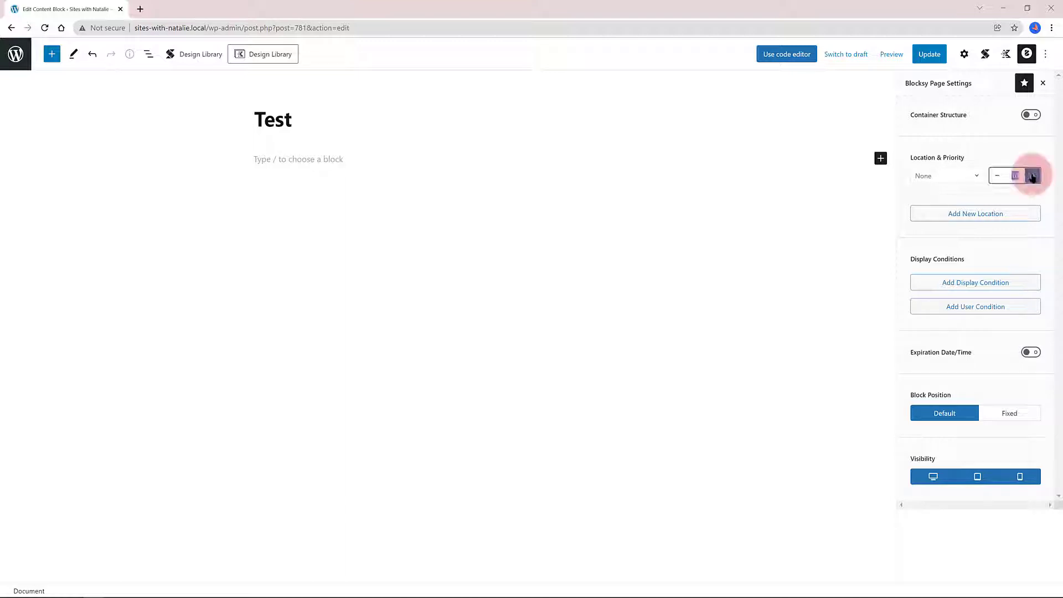
pyautogui.write('4')
pyautogui.click(946, 175)
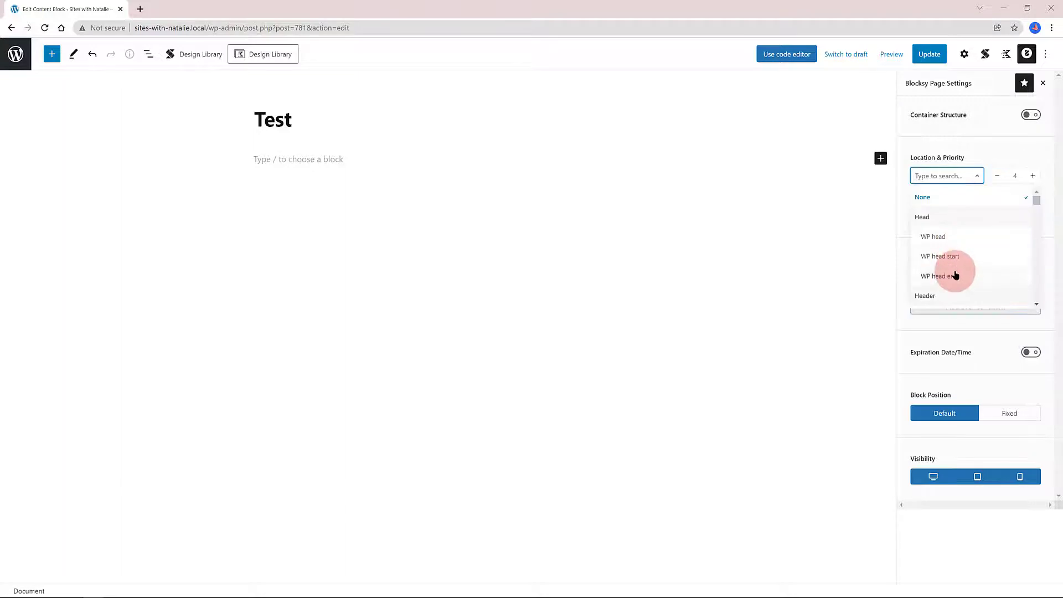
pyautogui.scroll(-1, 955, 275)
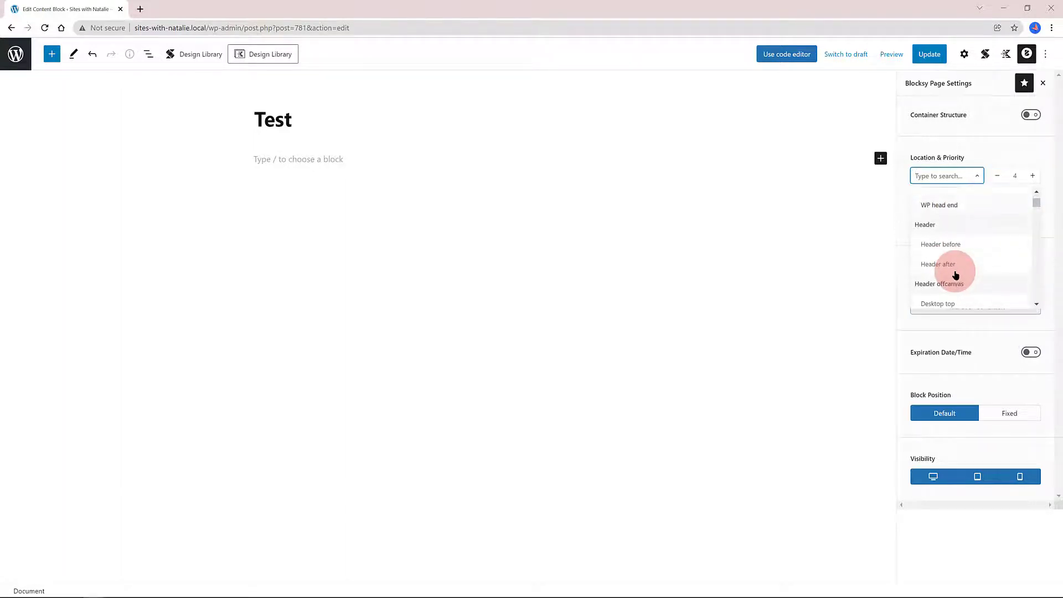
pyautogui.scroll(-2, 955, 275)
pyautogui.scroll(-1, 955, 276)
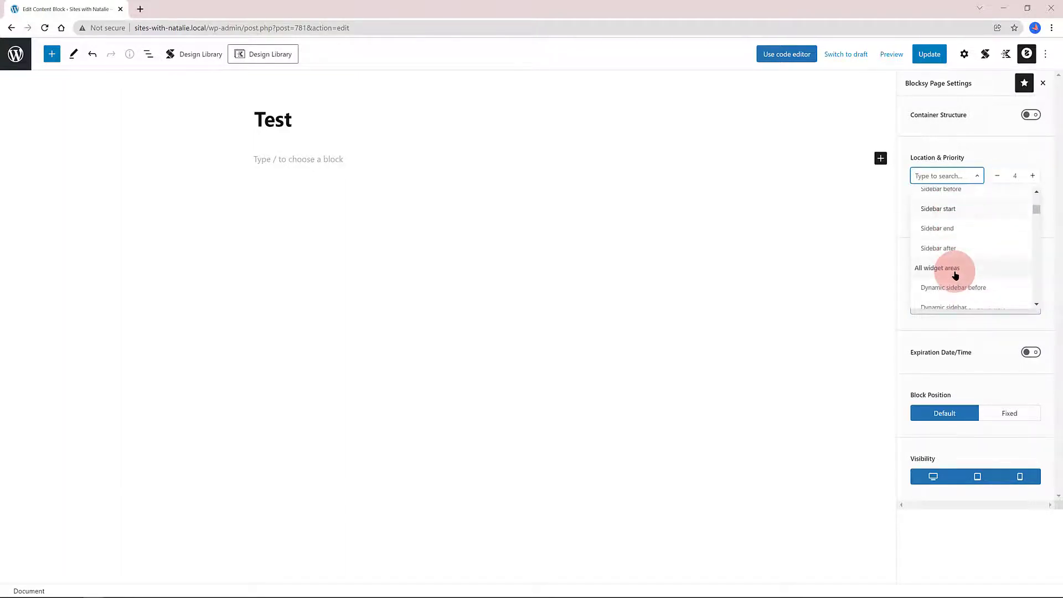
pyautogui.scroll(-1, 955, 275)
pyautogui.scroll(-2, 954, 275)
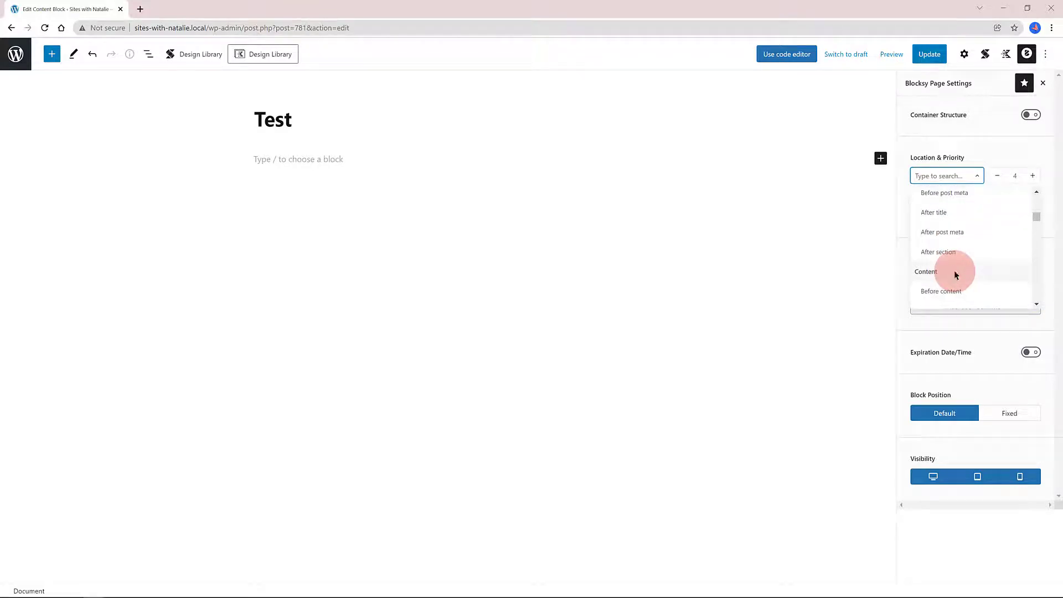
pyautogui.scroll(-1, 955, 275)
pyautogui.click(955, 242)
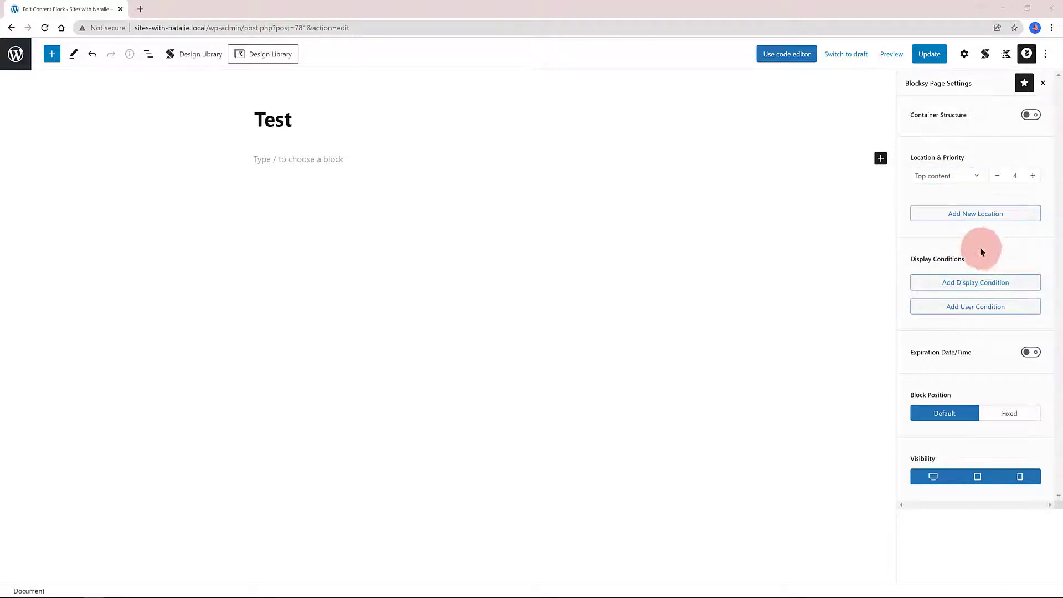
# Step: Add display conditions including Single Post and User Logged In
pyautogui.click(971, 283)
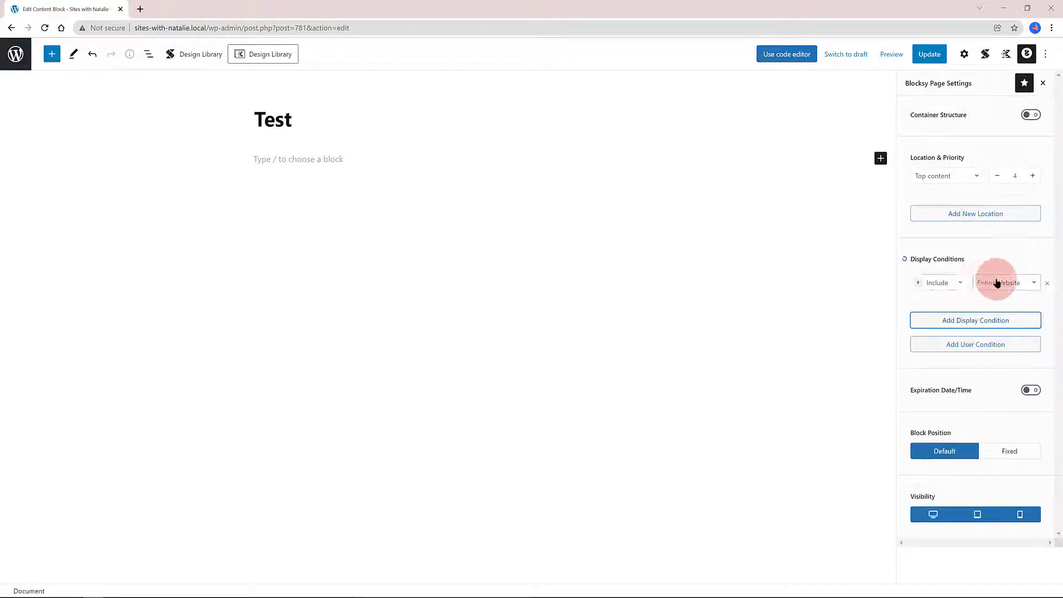
pyautogui.click(1001, 283)
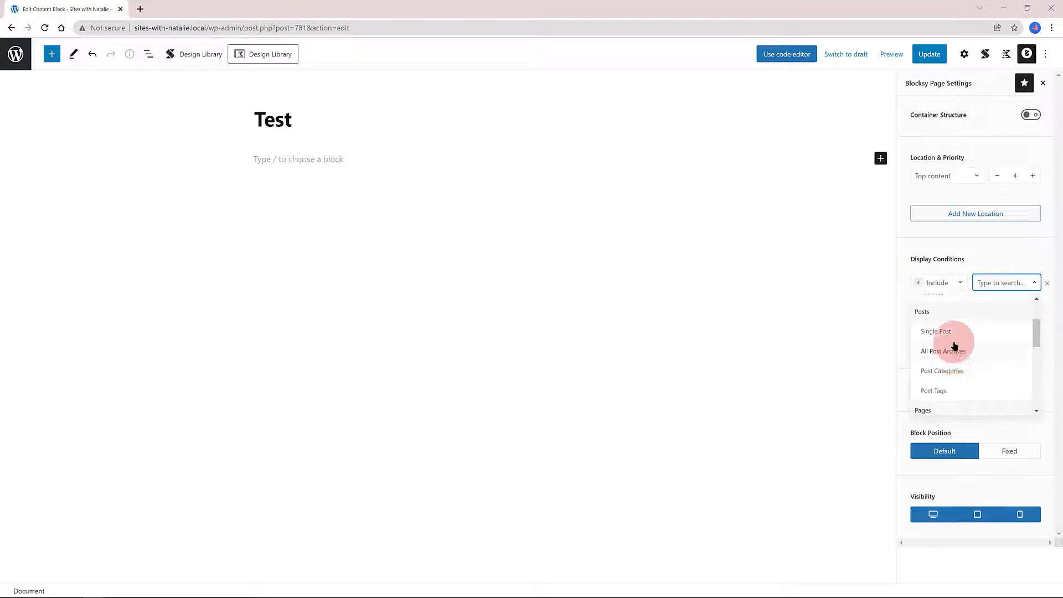
pyautogui.click(954, 338)
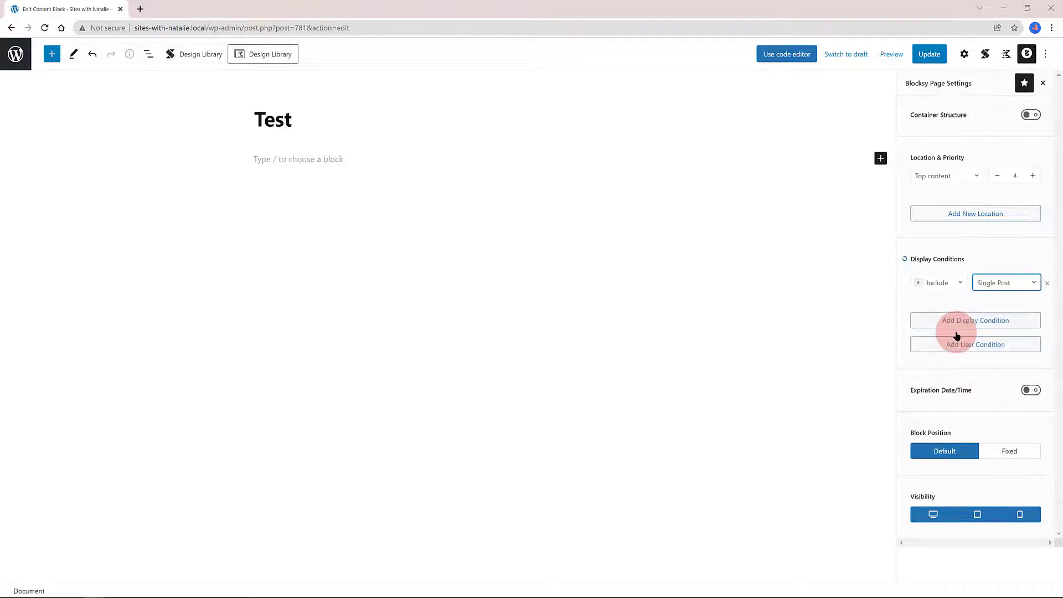
pyautogui.click(956, 331)
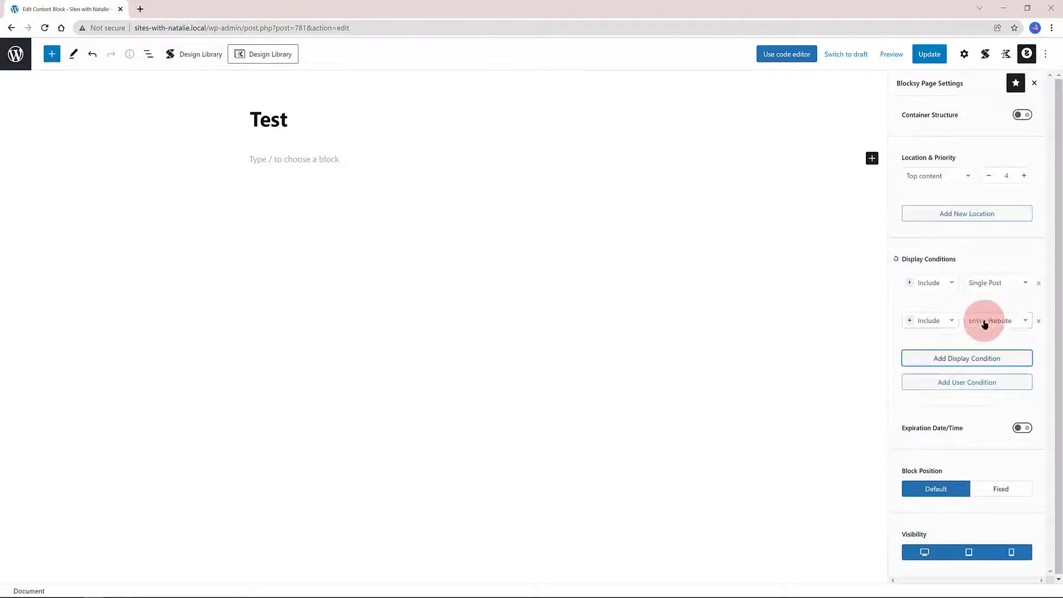
pyautogui.click(1016, 322)
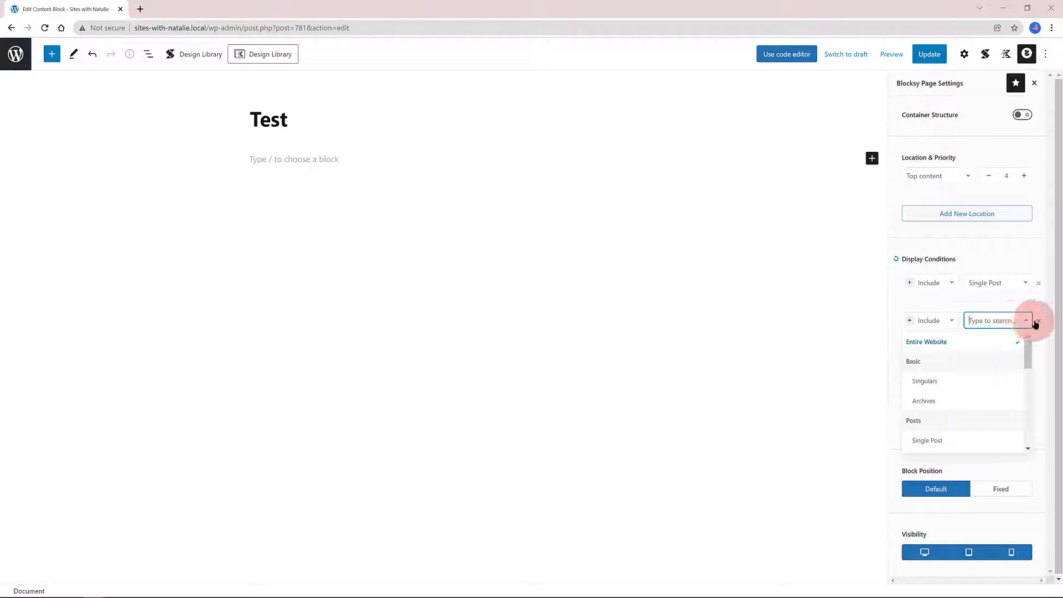
pyautogui.moveTo(1028, 353); pyautogui.dragTo(1035, 318)
pyautogui.click(1037, 321)
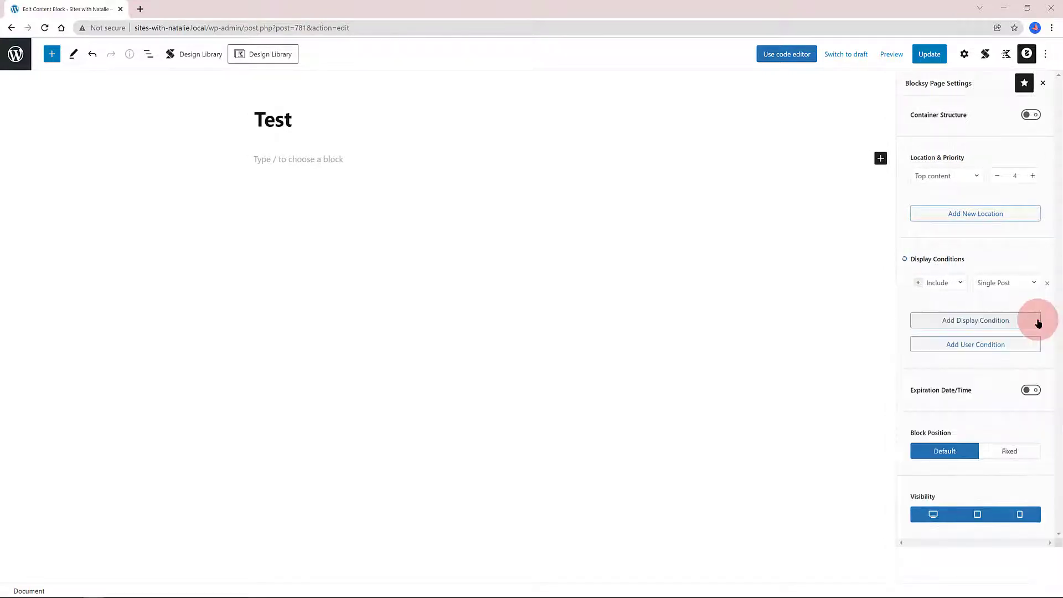
pyautogui.click(997, 344)
pyautogui.click(1011, 321)
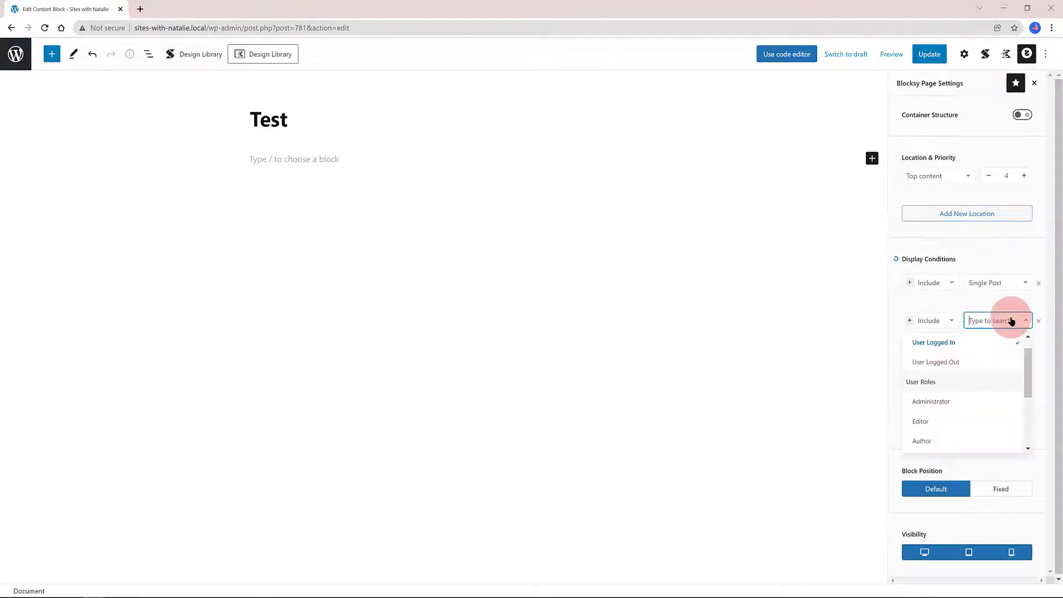
pyautogui.click(943, 343)
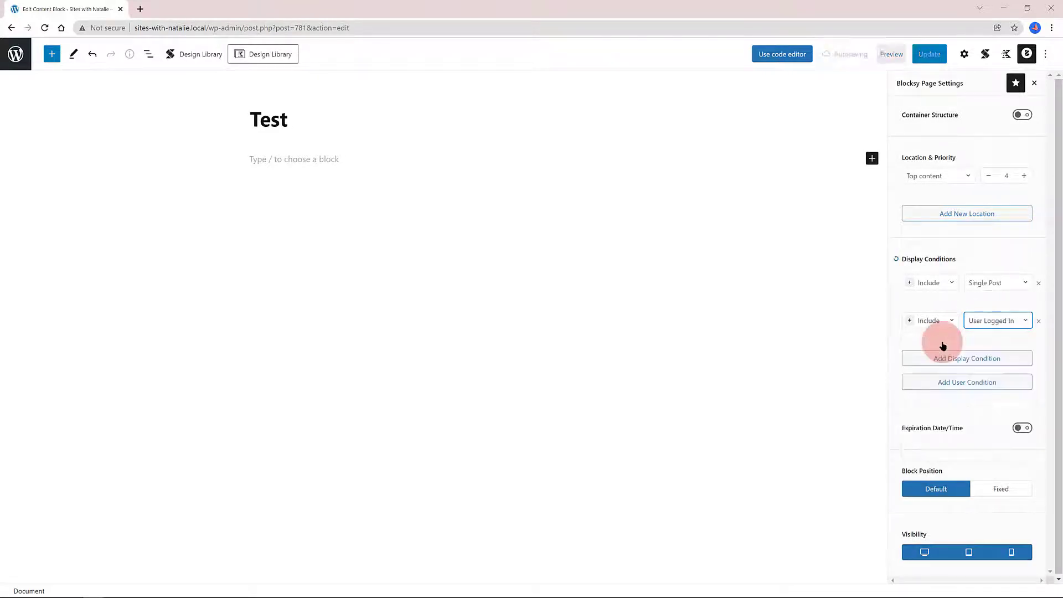
# Step: Hide the content block on tablet and mobile devices
pyautogui.click(969, 552)
pyautogui.click(1017, 552)
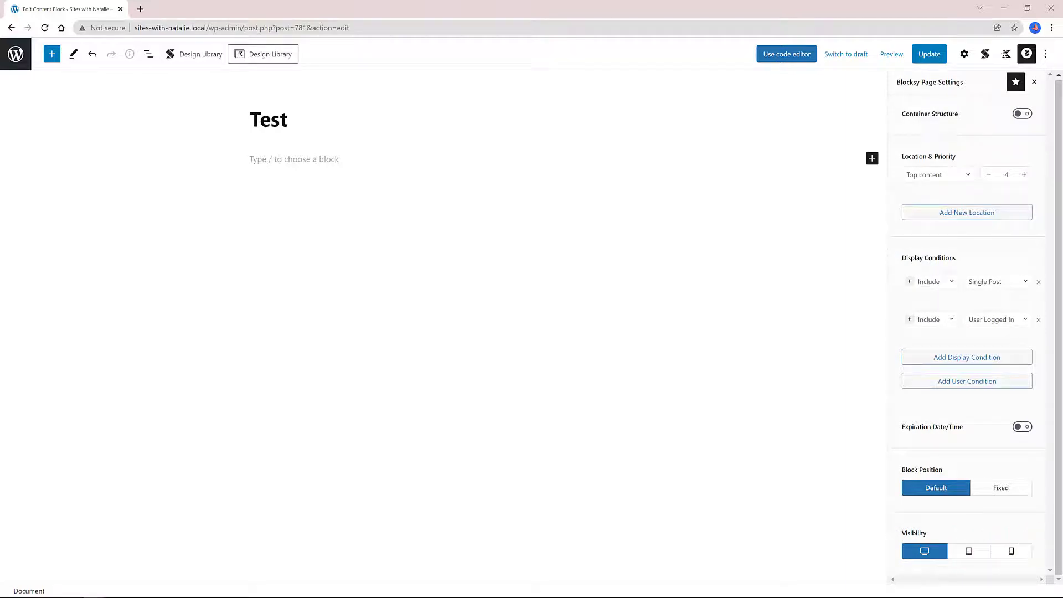
pyautogui.click(963, 54)
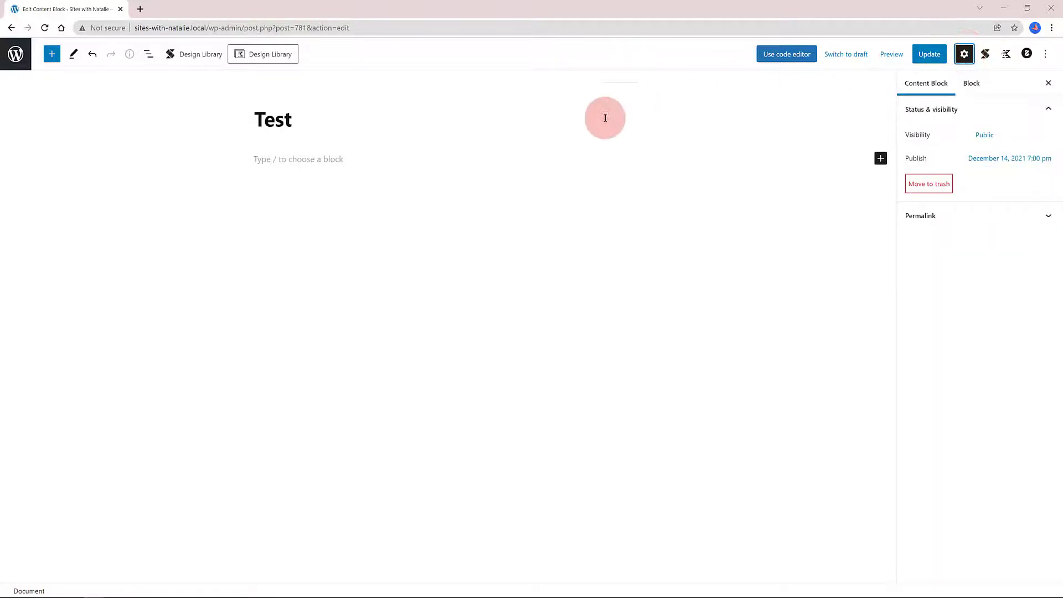
# Step: Insert a Kadence Row Layout with the three-column 25/25/50 layout
pyautogui.click(631, 160)
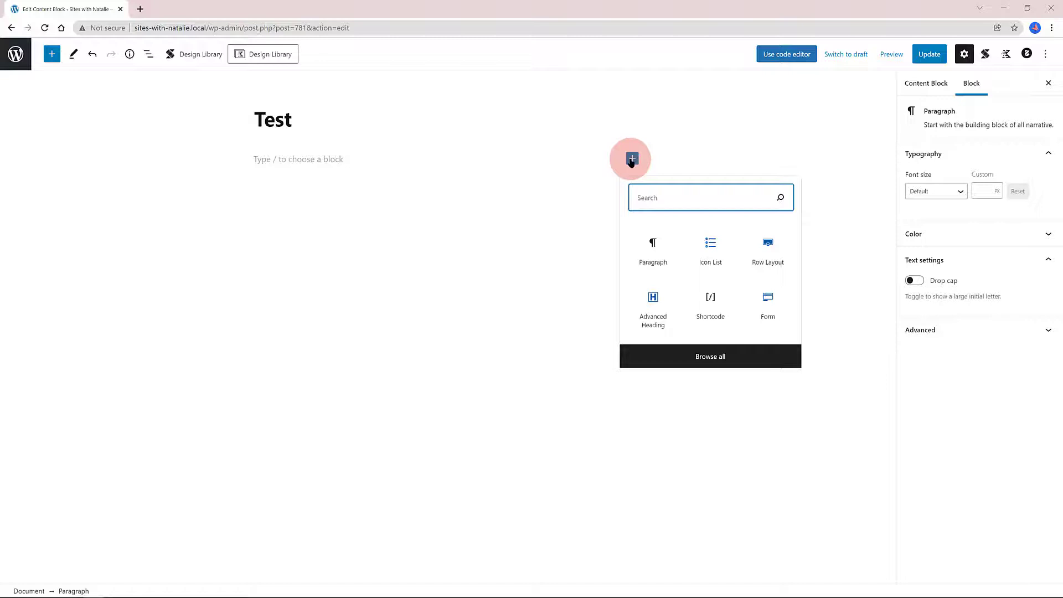
pyautogui.click(768, 248)
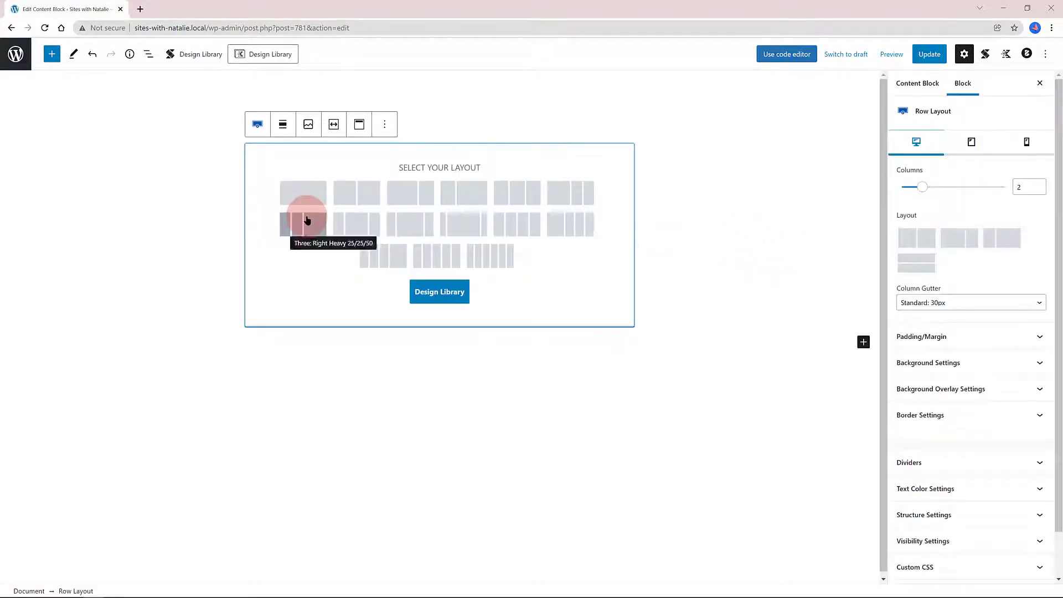
pyautogui.click(307, 221)
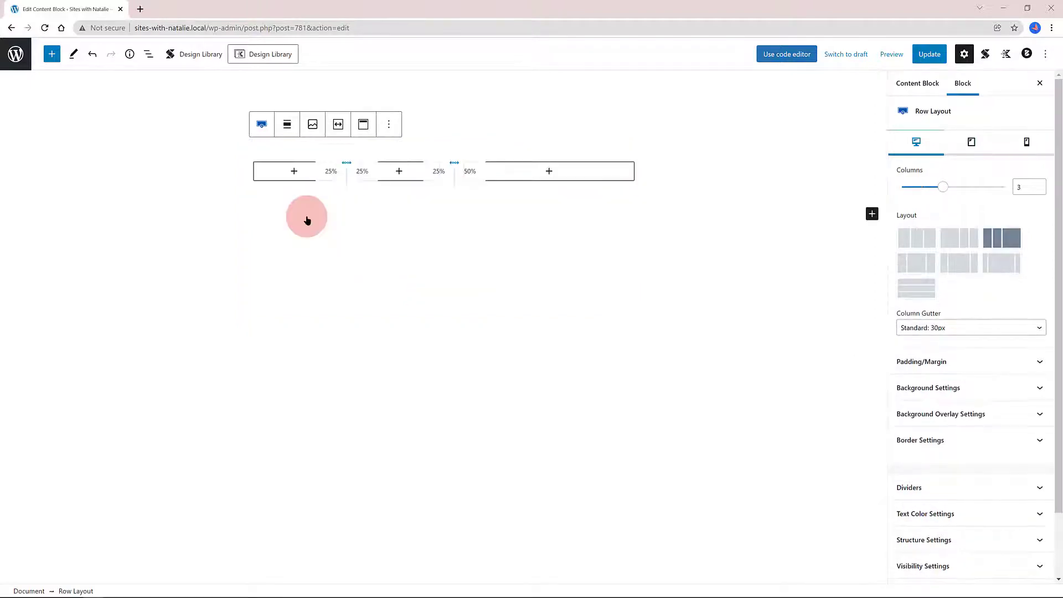
pyautogui.click(146, 55)
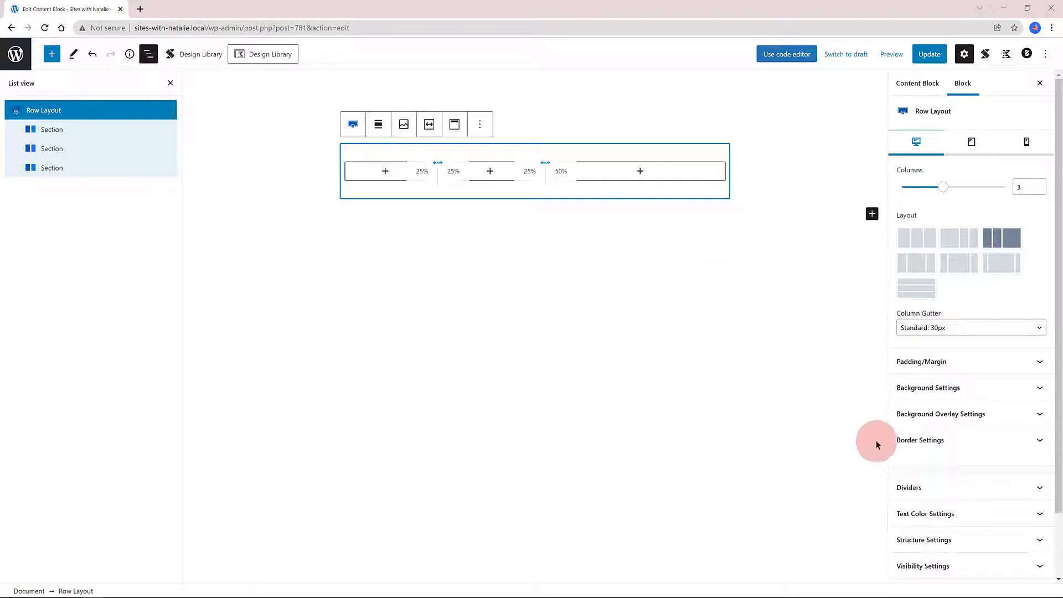
# Step: Give the row a Palette Color 2 orange background and start editing its corner rounding
pyautogui.click(964, 390)
pyautogui.click(1038, 445)
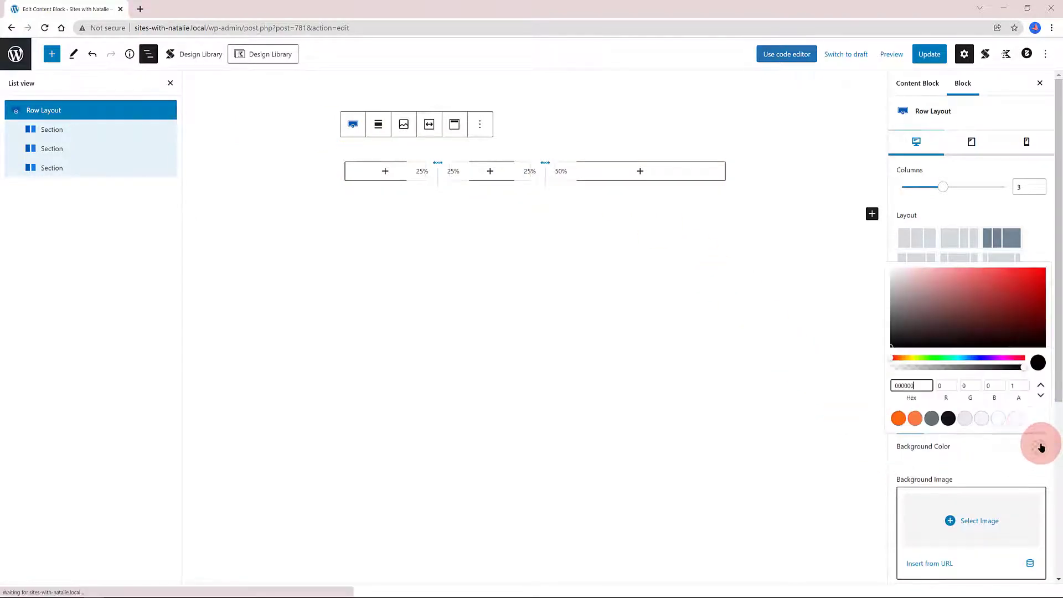
pyautogui.click(915, 419)
pyautogui.click(1019, 386)
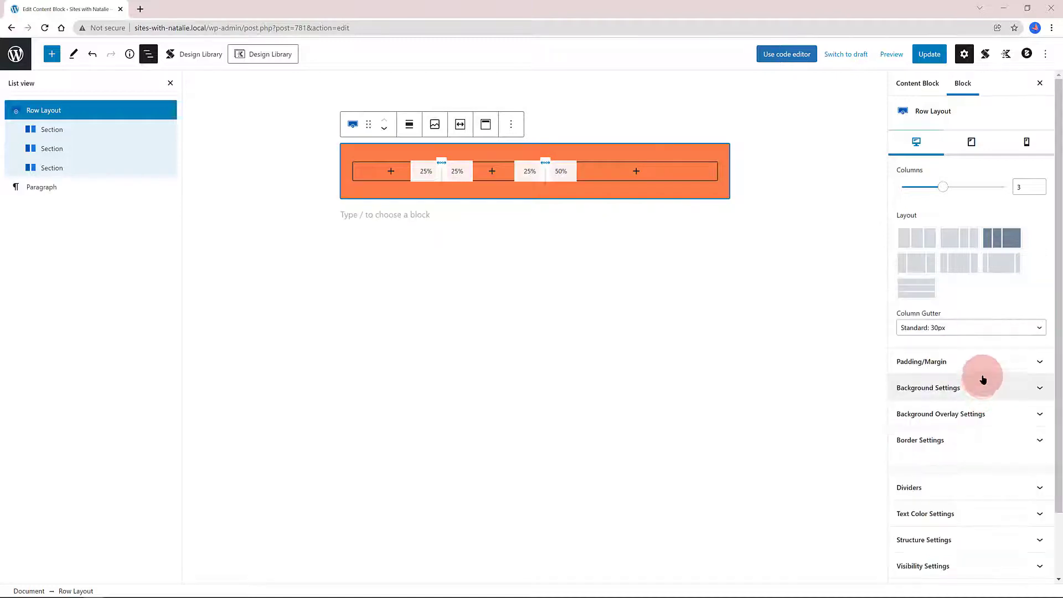
pyautogui.click(988, 435)
pyautogui.scroll(-2, 963, 465)
pyautogui.click(1001, 474)
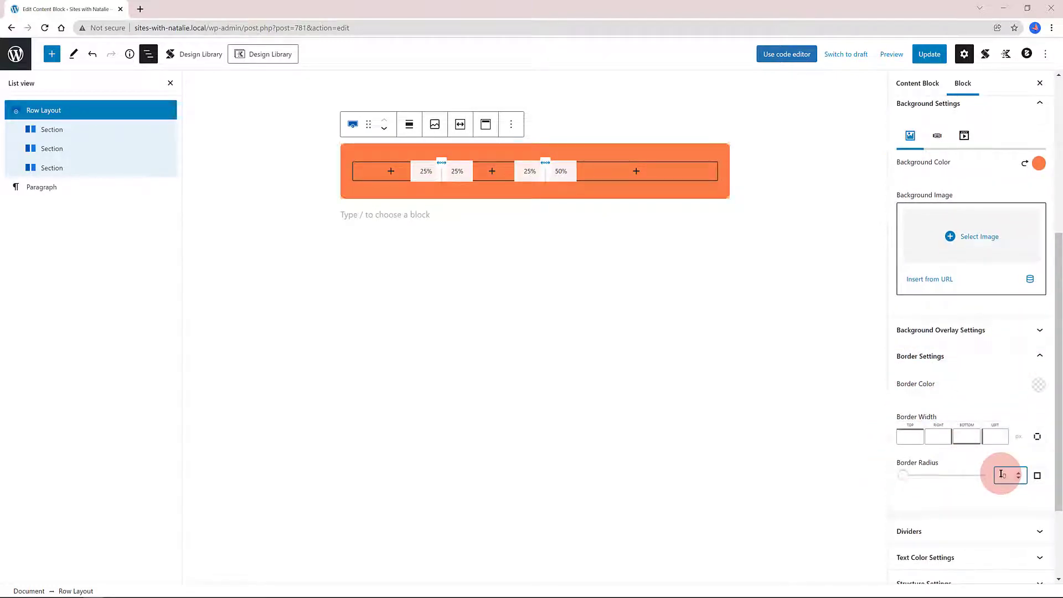
# Step: Insert an H6 Advanced Heading in the middle column and paste in the label text
pyautogui.click(498, 175)
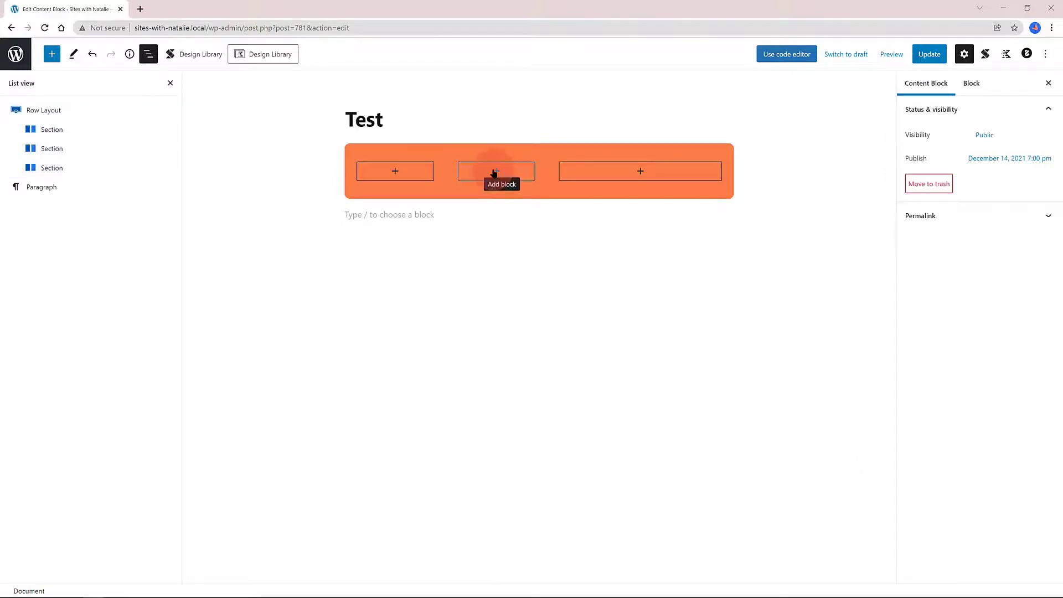
pyautogui.click(494, 173)
pyautogui.click(501, 172)
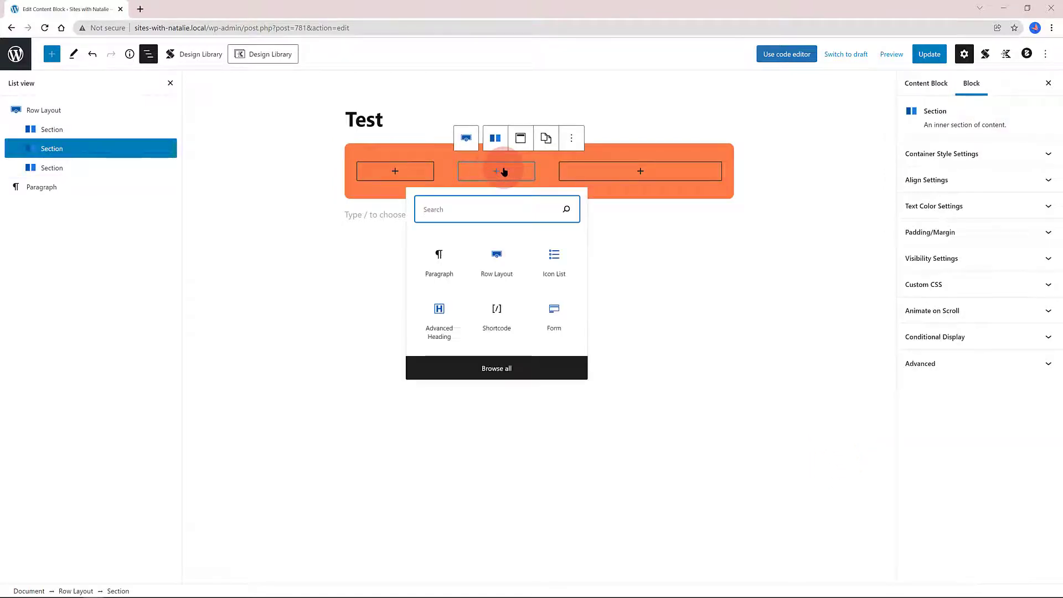
pyautogui.click(436, 308)
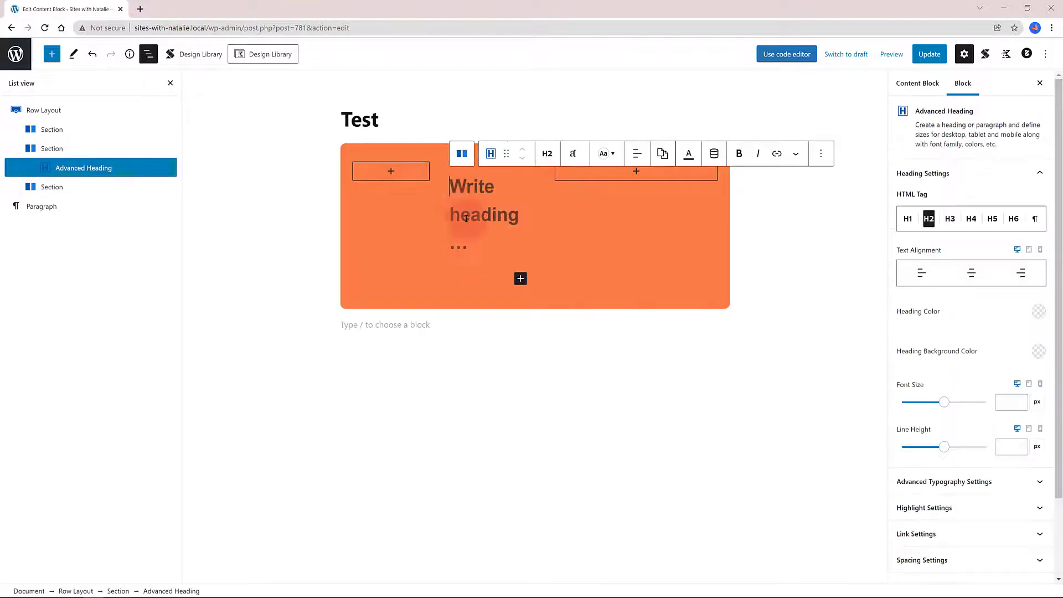
pyautogui.click(547, 153)
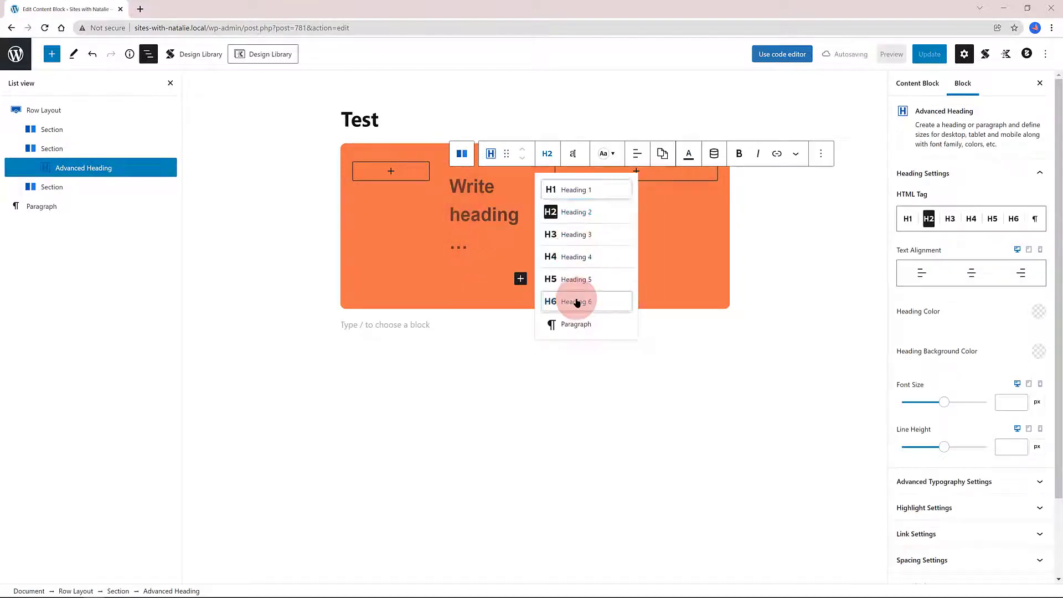
pyautogui.click(576, 302)
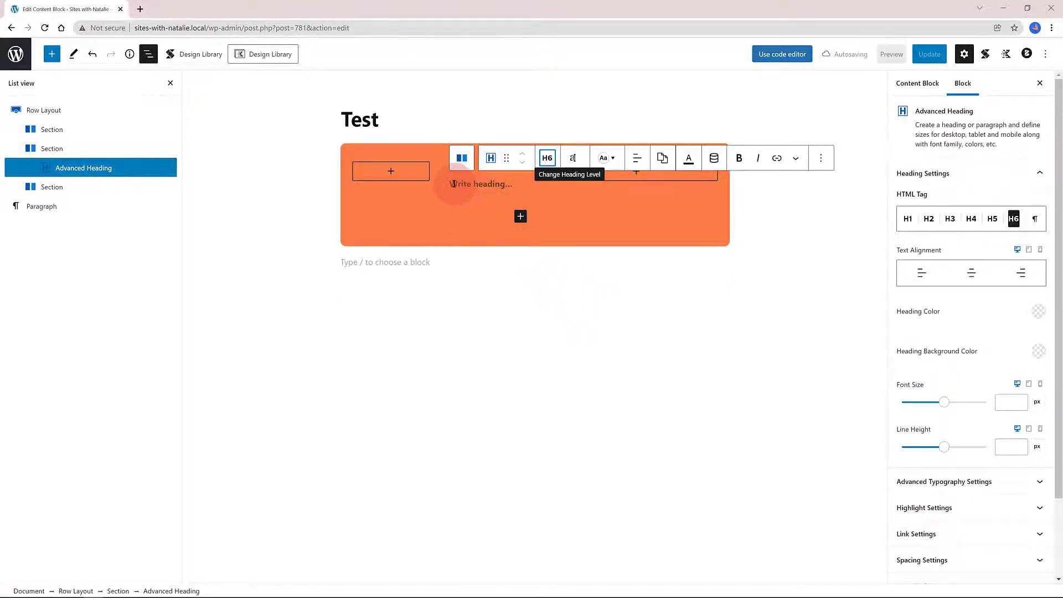
pyautogui.write('Nutrition fat:')
# Step: Complete the 'Nutrition Calories:' heading and select the row's right-hand column
pyautogui.click(497, 291)
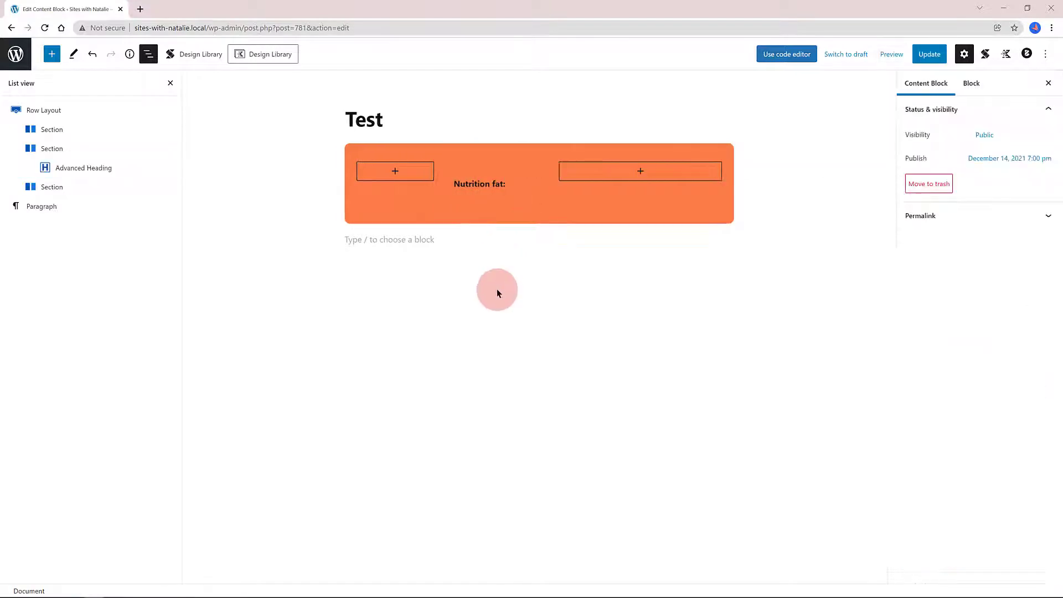
pyautogui.click(503, 185)
pyautogui.write('Nutrition Calories:')
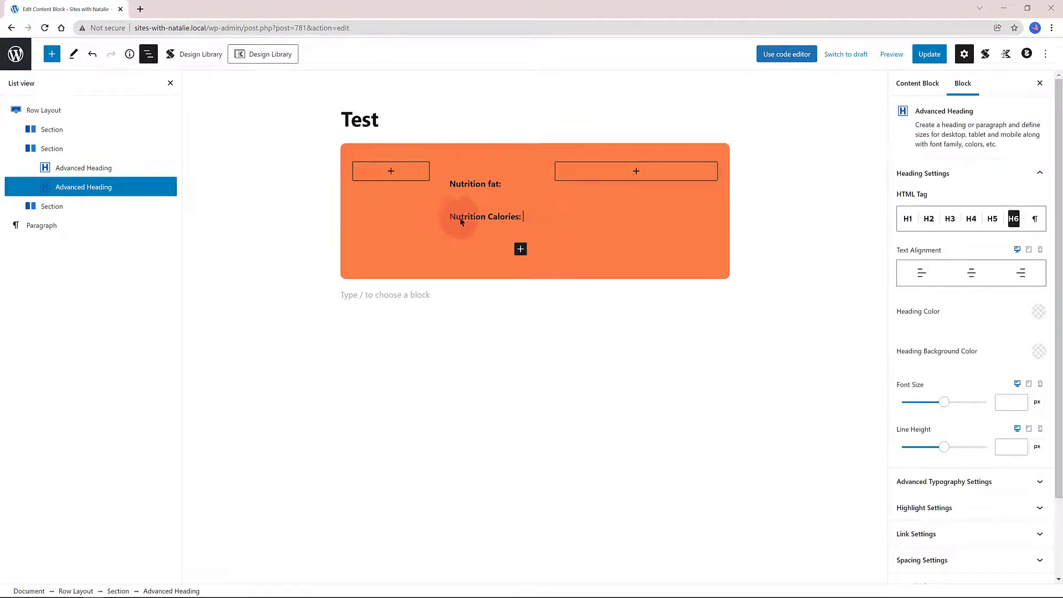
pyautogui.click(640, 265)
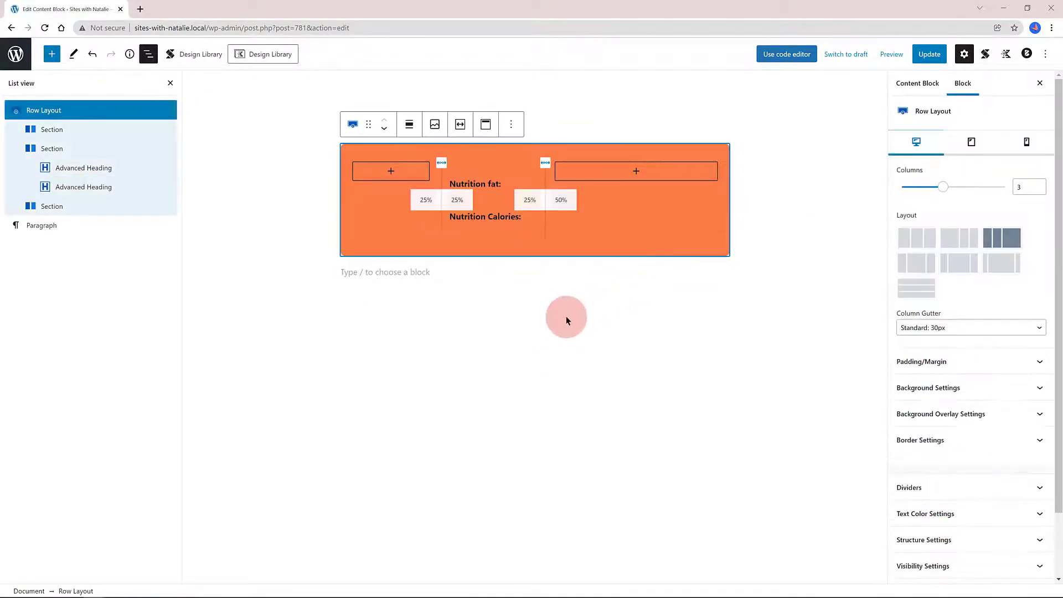
pyautogui.click(566, 320)
# Step: Insert an Icon List in the right column whose item uses the Gluten free post custom field
pyautogui.click(636, 171)
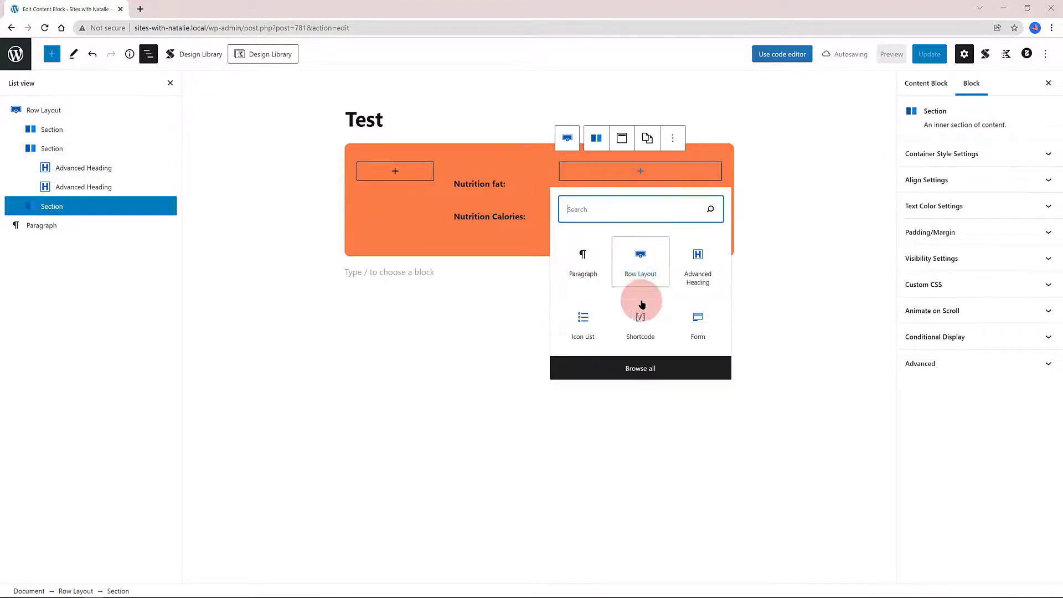
pyautogui.click(589, 324)
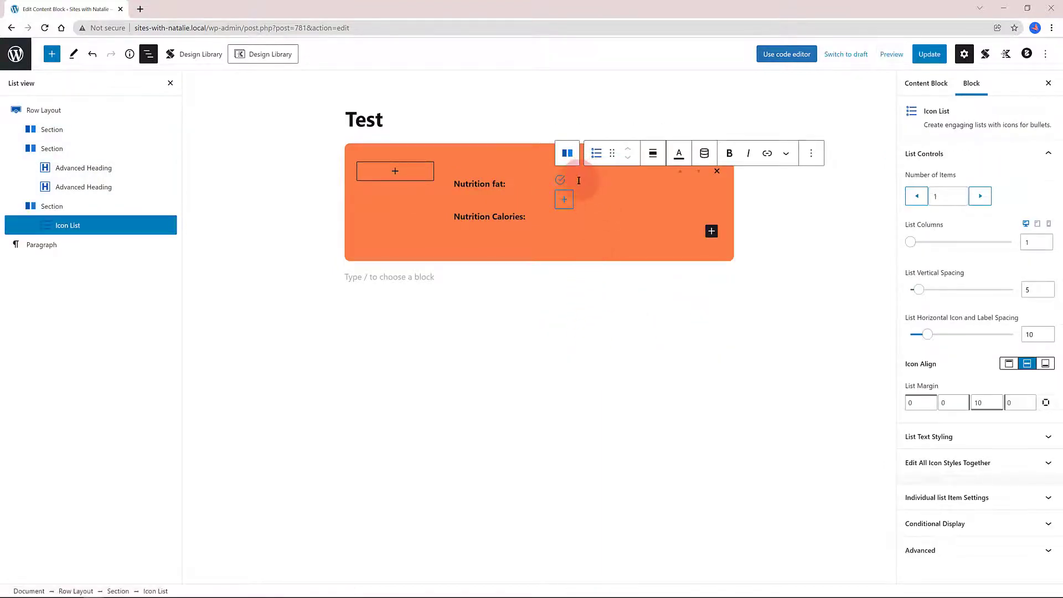
pyautogui.click(703, 153)
pyautogui.click(757, 86)
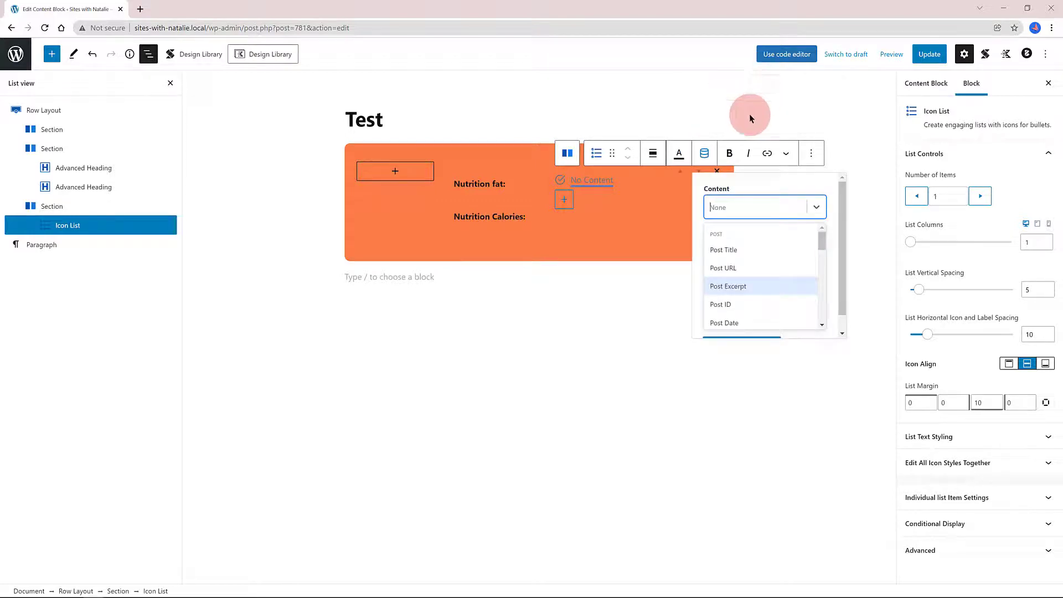
pyautogui.scroll(-3, 766, 282)
pyautogui.click(758, 272)
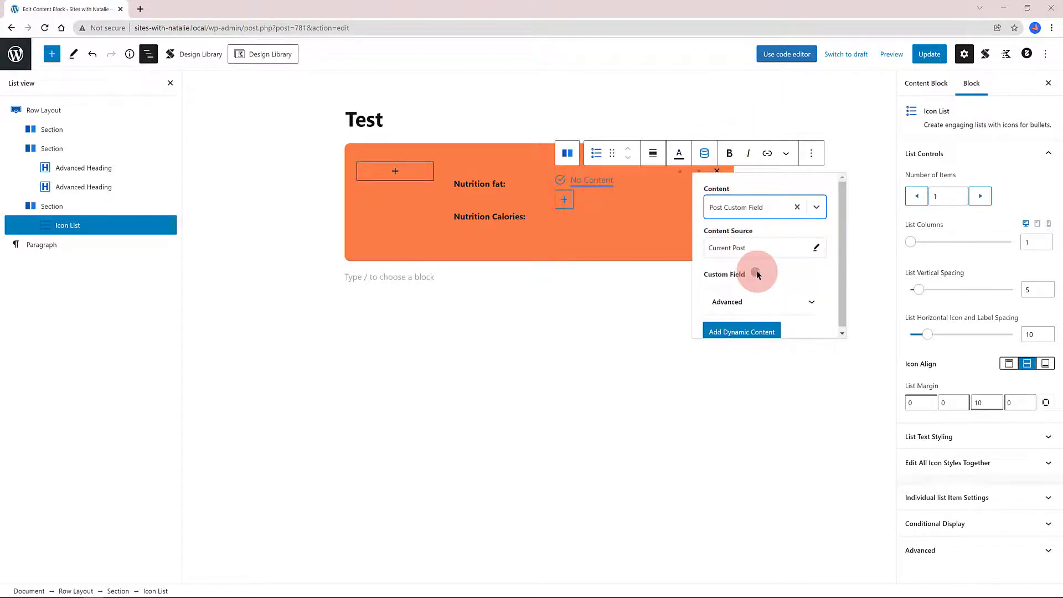
pyautogui.click(728, 289)
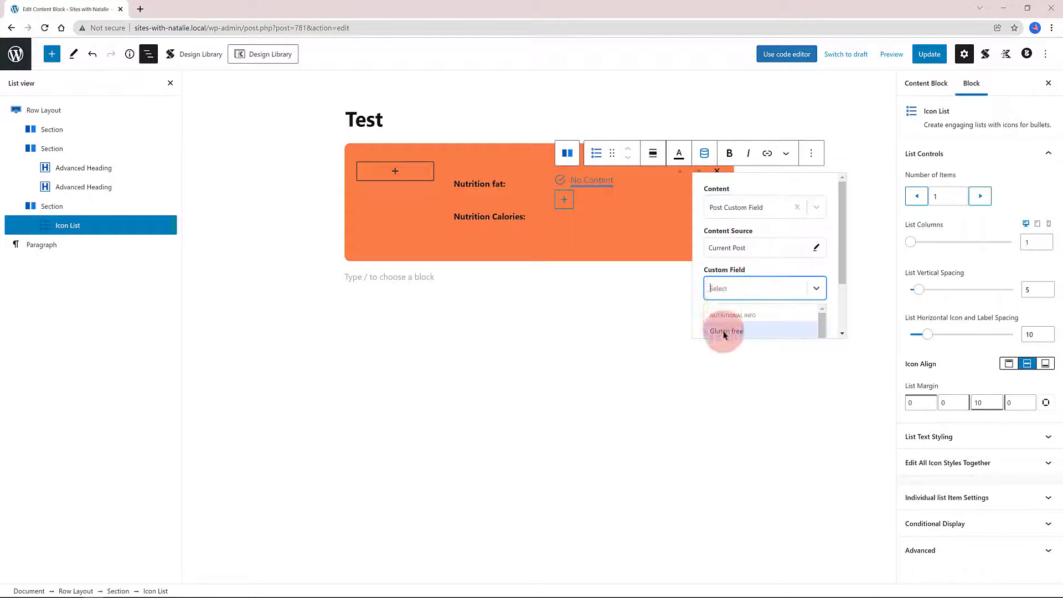
pyautogui.click(723, 331)
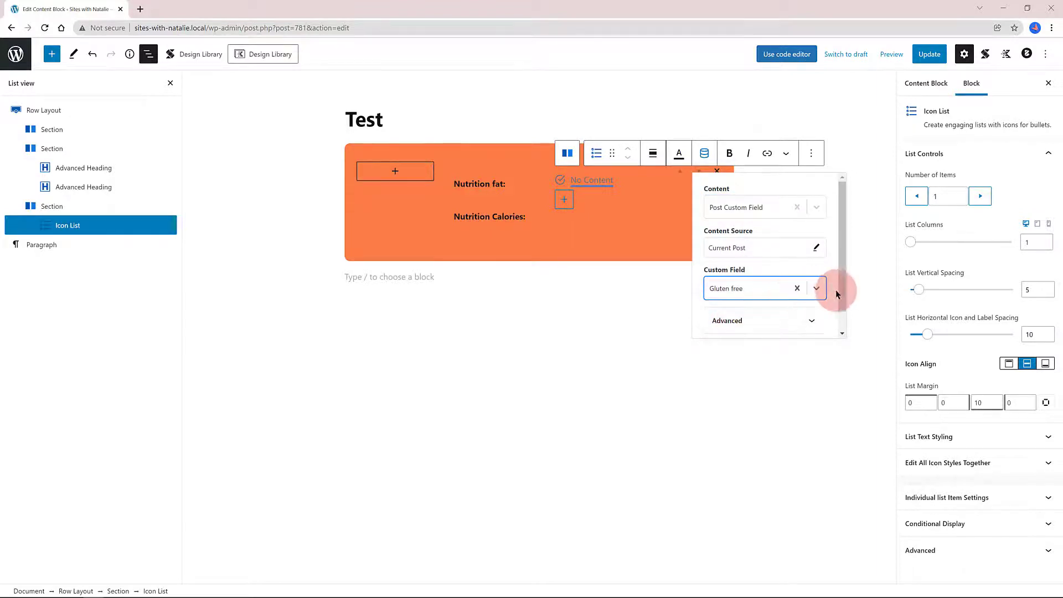
pyautogui.moveTo(838, 297); pyautogui.dragTo(840, 317)
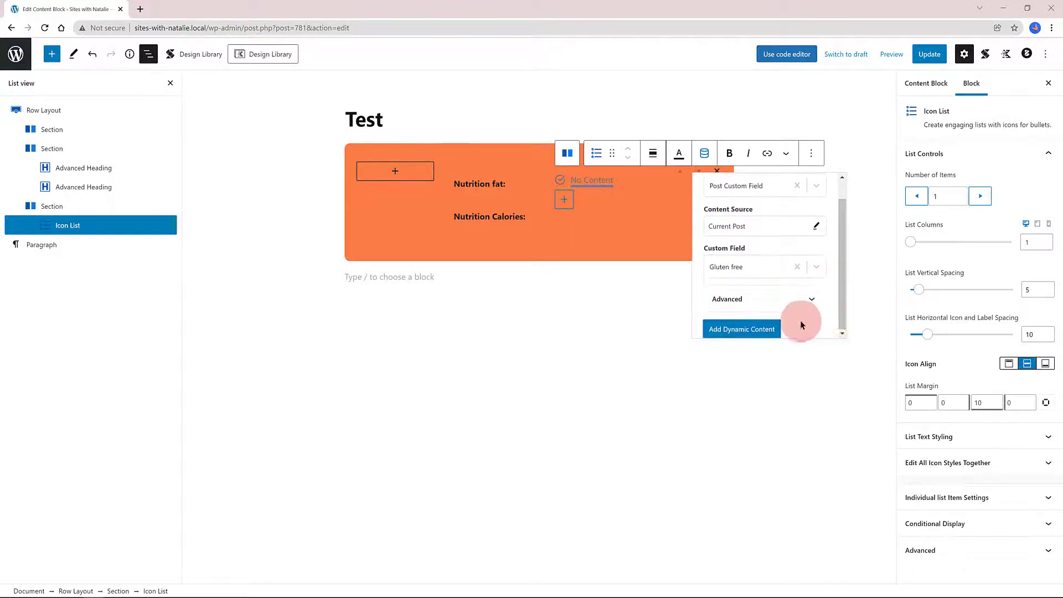
pyautogui.click(748, 330)
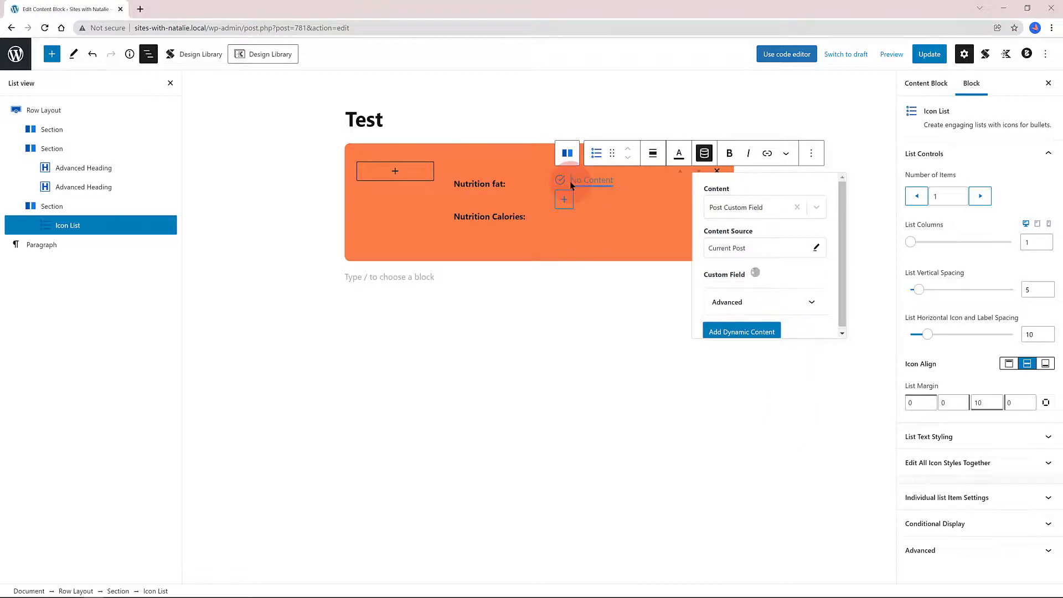
pyautogui.click(621, 308)
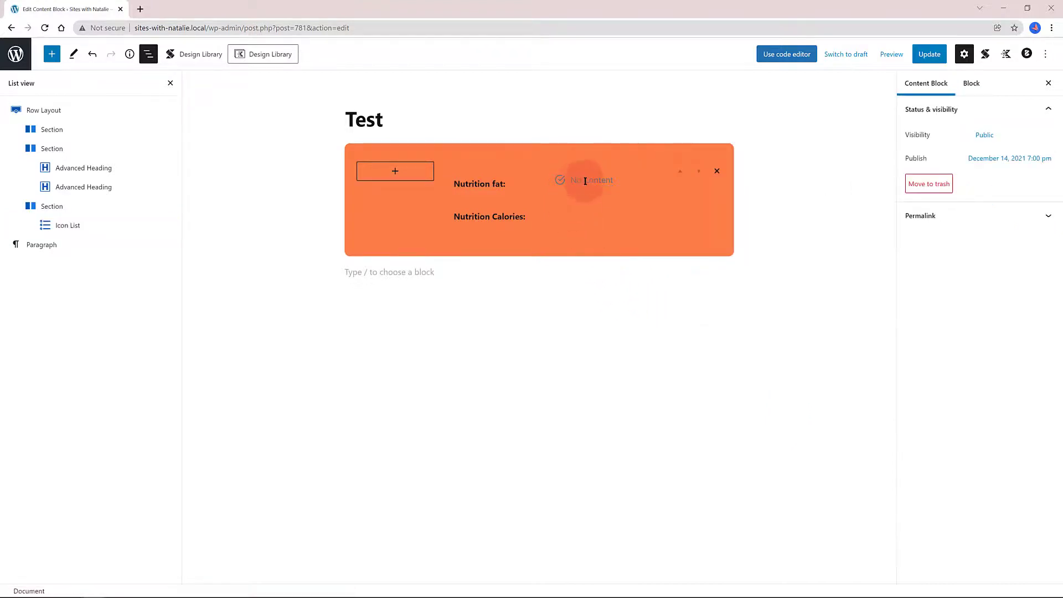
# Step: Add a second icon list item and set its dynamic content source to Post Custom Field
pyautogui.click(561, 202)
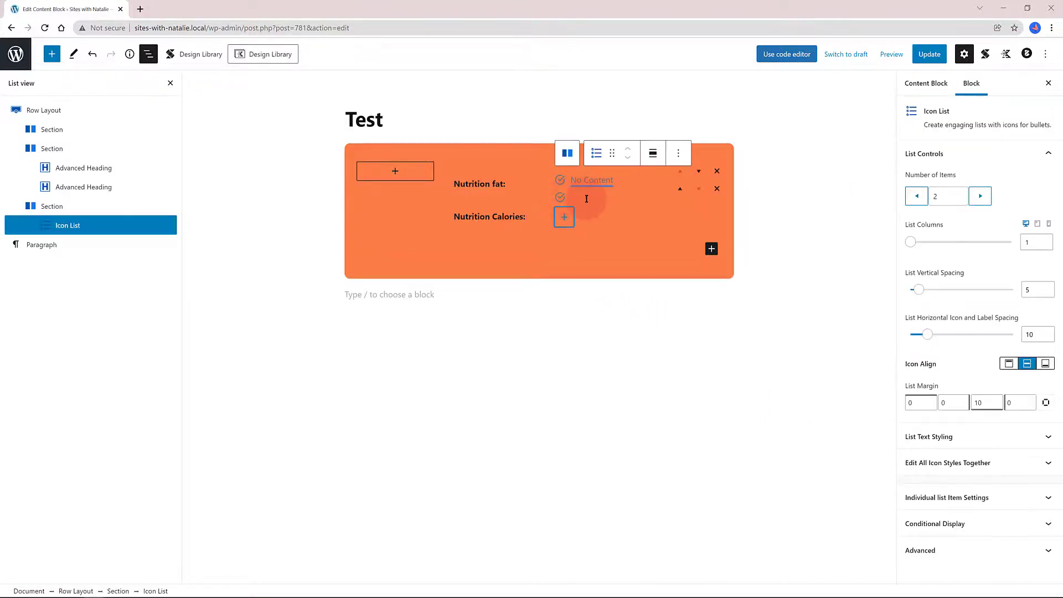
pyautogui.click(664, 181)
pyautogui.click(704, 153)
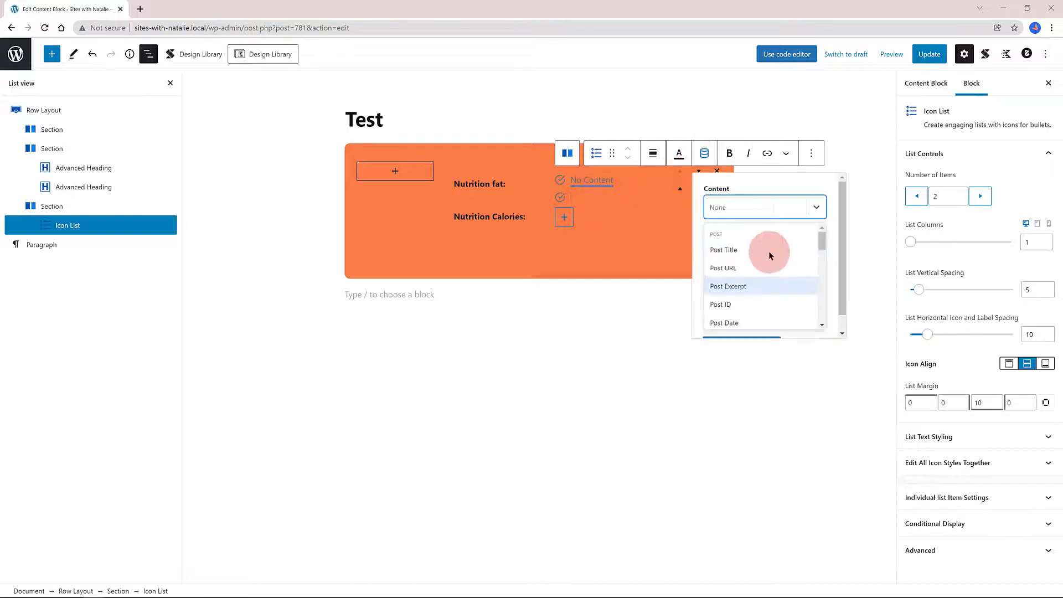
pyautogui.moveTo(821, 244); pyautogui.dragTo(823, 267)
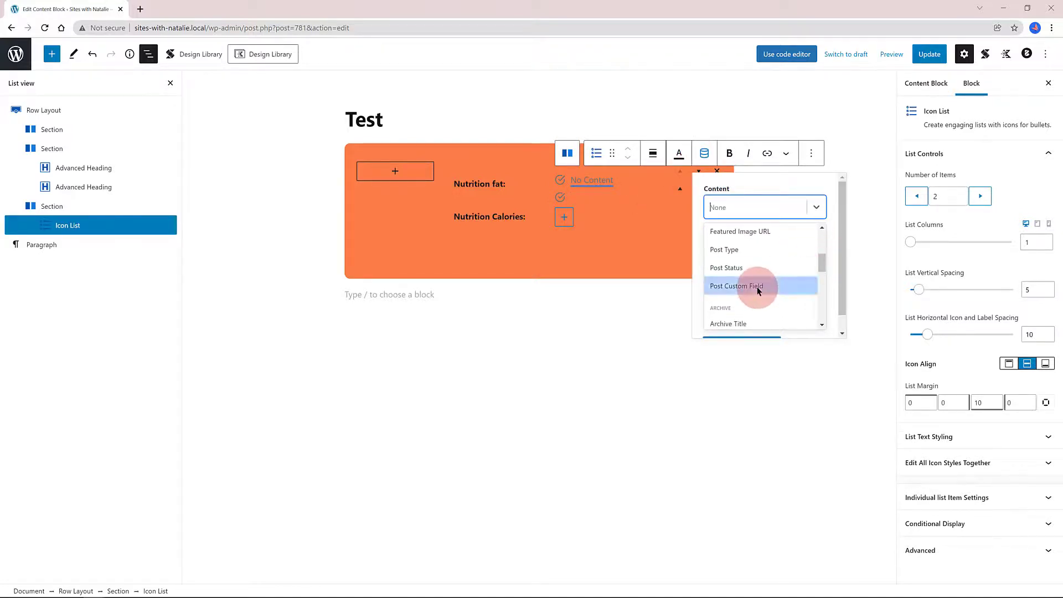
pyautogui.click(737, 286)
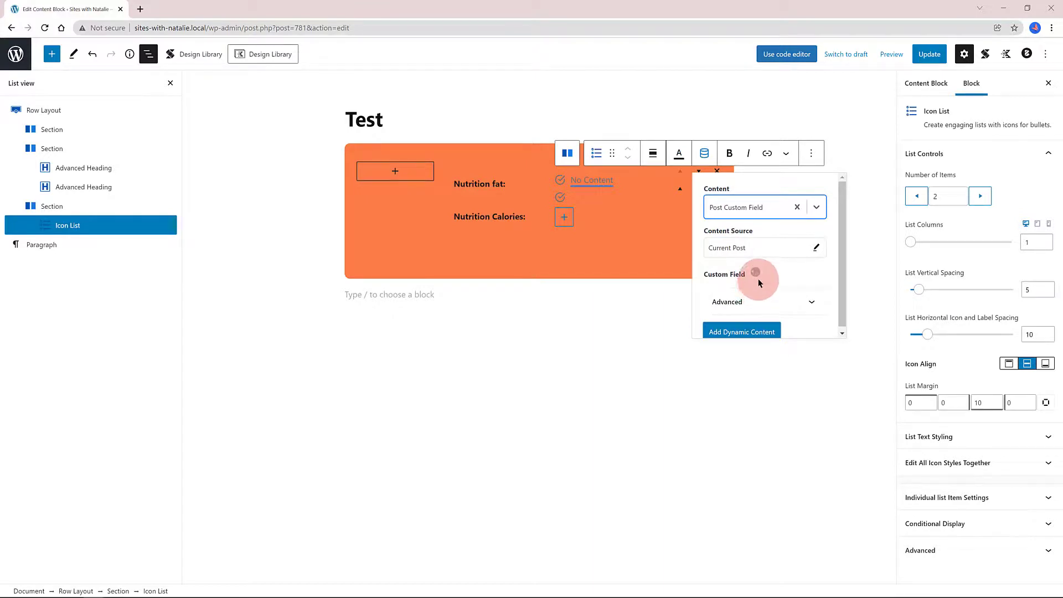
# Step: Choose the Calories number custom field and apply it as the new item's dynamic content
pyautogui.click(759, 284)
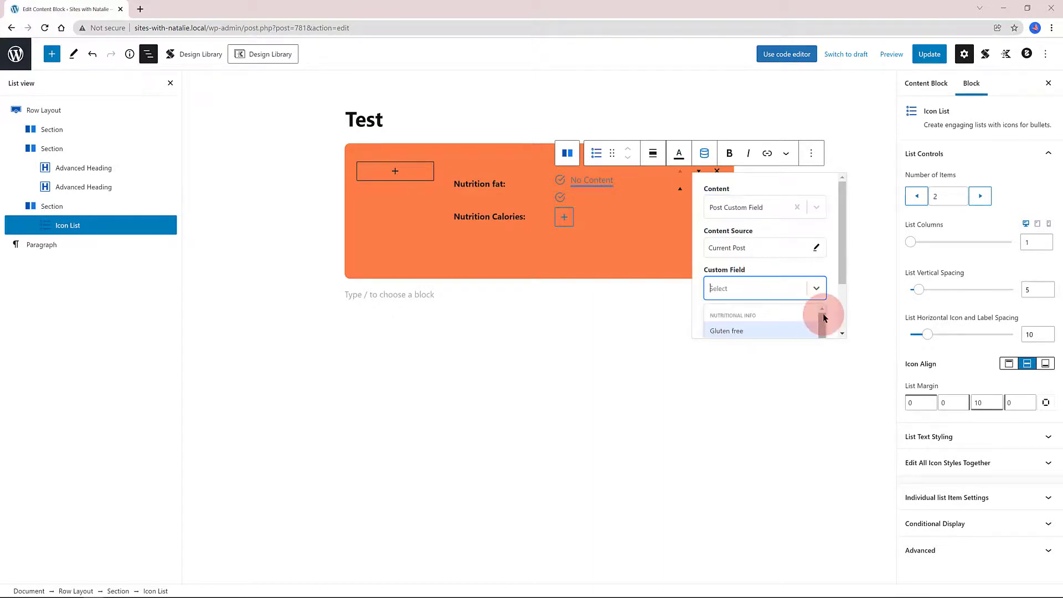
pyautogui.moveTo(841, 278); pyautogui.dragTo(835, 297)
pyautogui.click(736, 266)
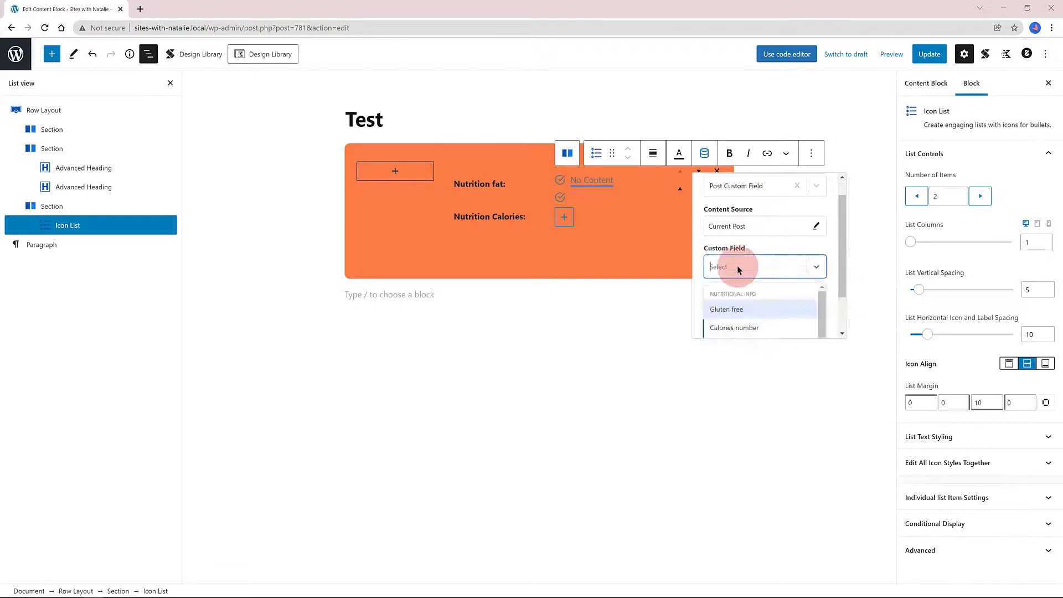
pyautogui.click(752, 327)
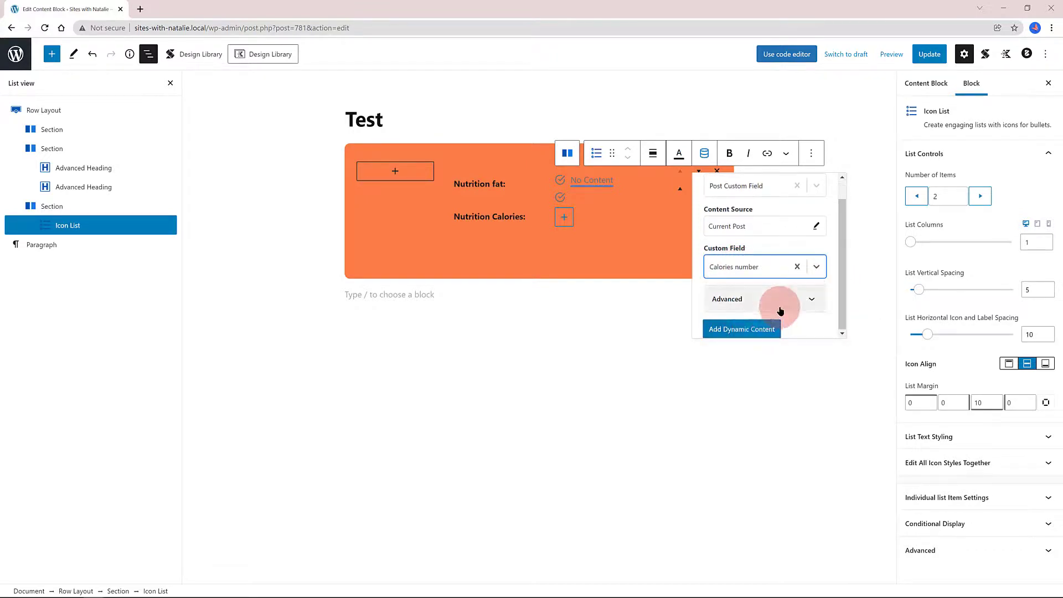
pyautogui.click(745, 334)
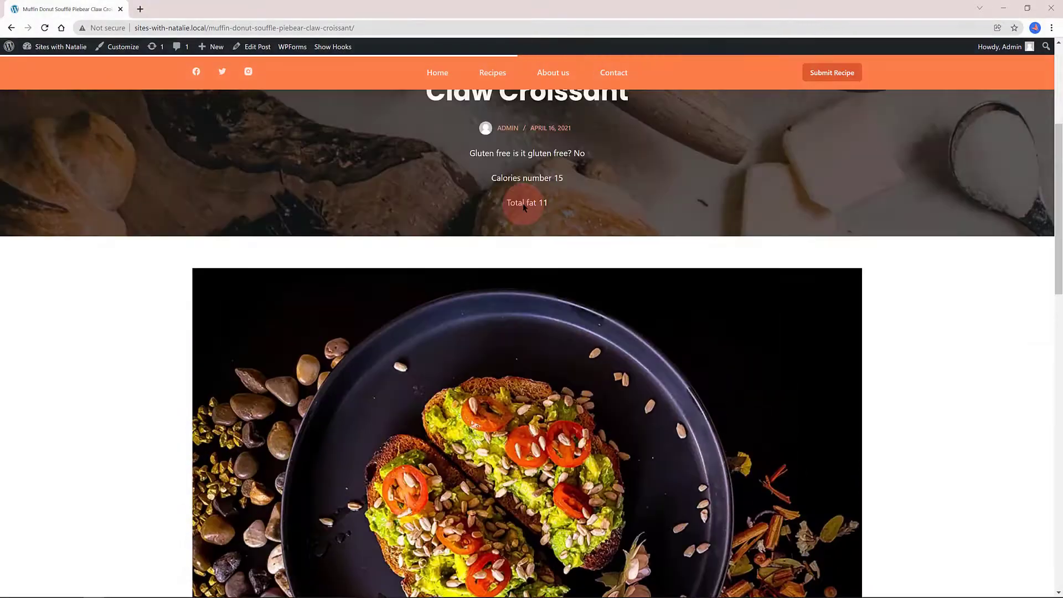
pyautogui.scroll(5, 523, 206)
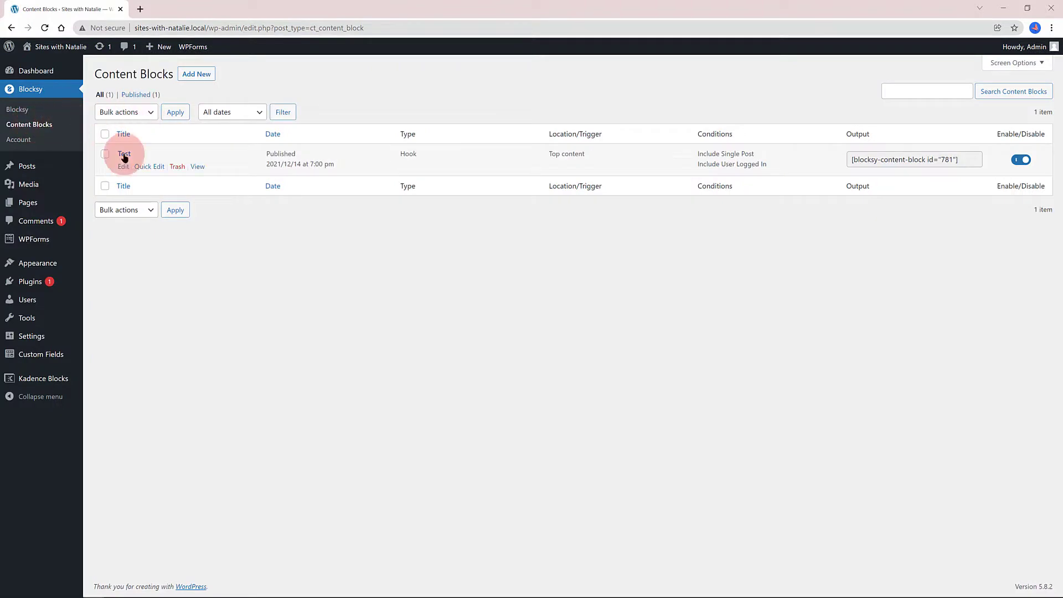
# Step: In the Test content block, set the Icon List text colour to white and update
pyautogui.click(122, 165)
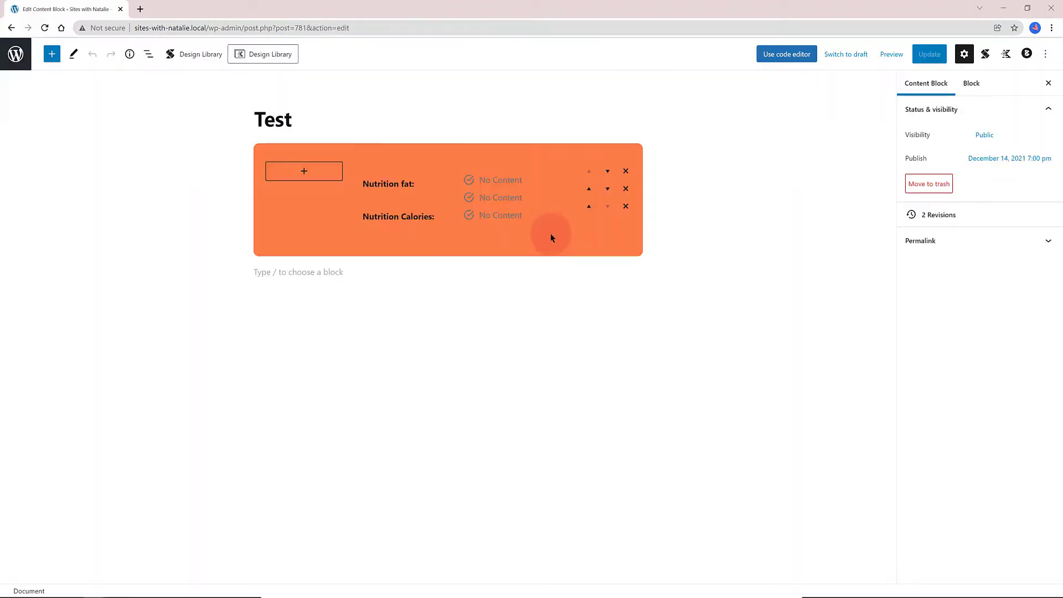
pyautogui.click(572, 239)
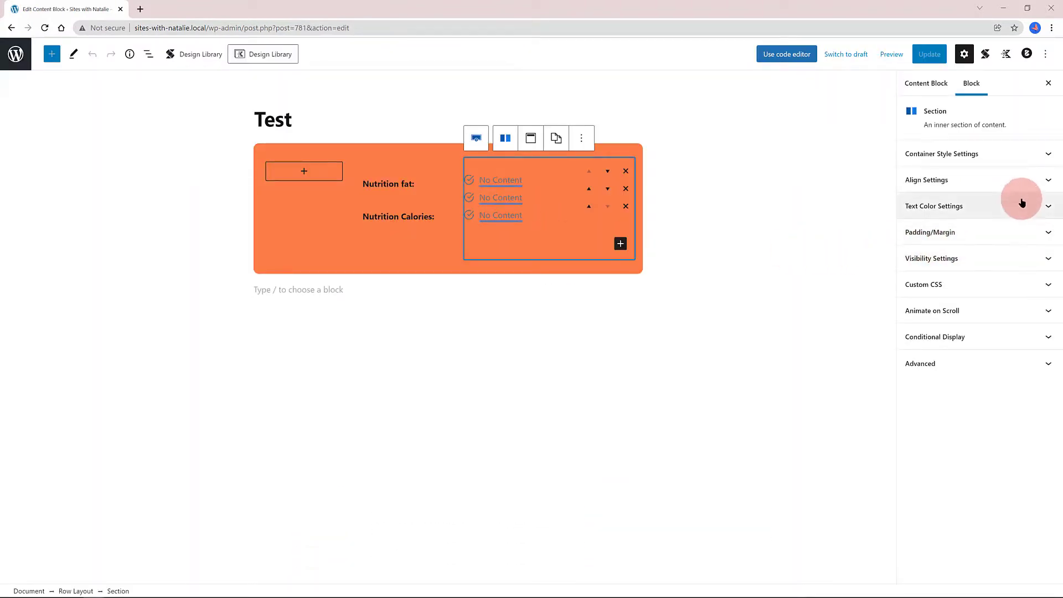
pyautogui.click(148, 54)
pyautogui.click(84, 230)
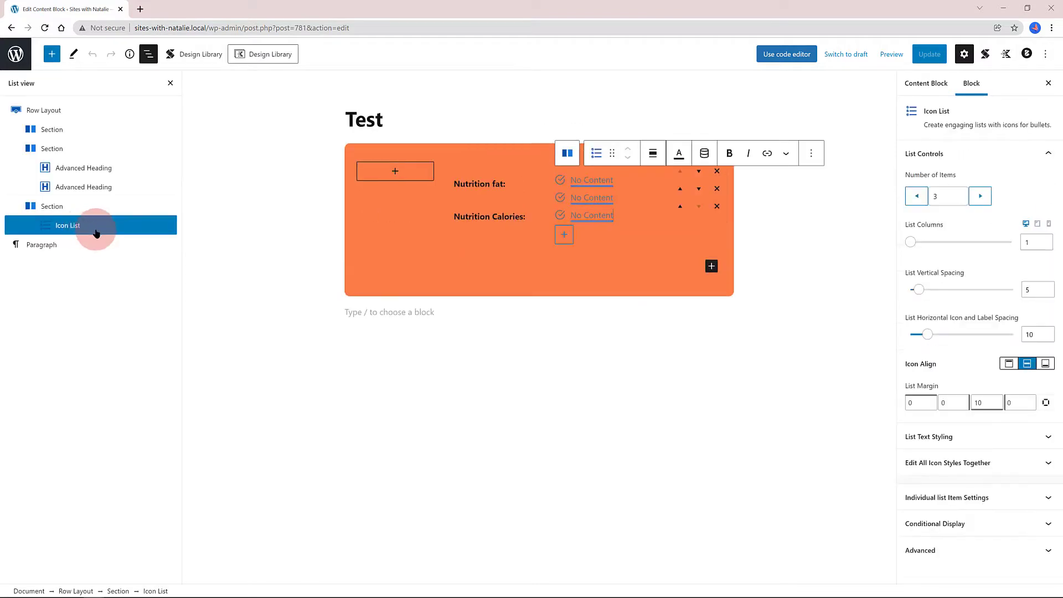
pyautogui.click(979, 438)
pyautogui.click(1025, 317)
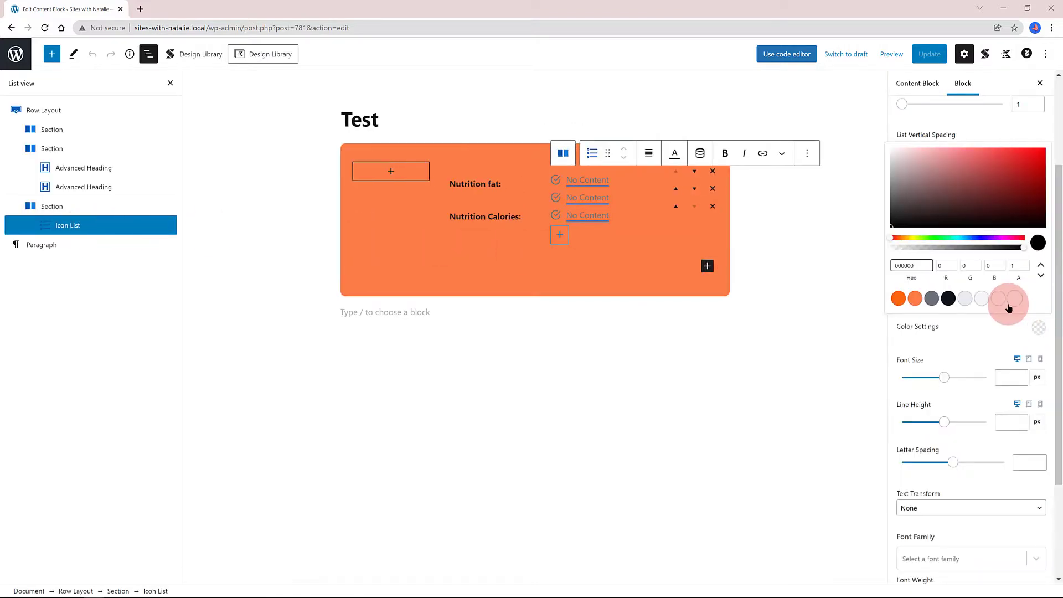
pyautogui.click(1015, 299)
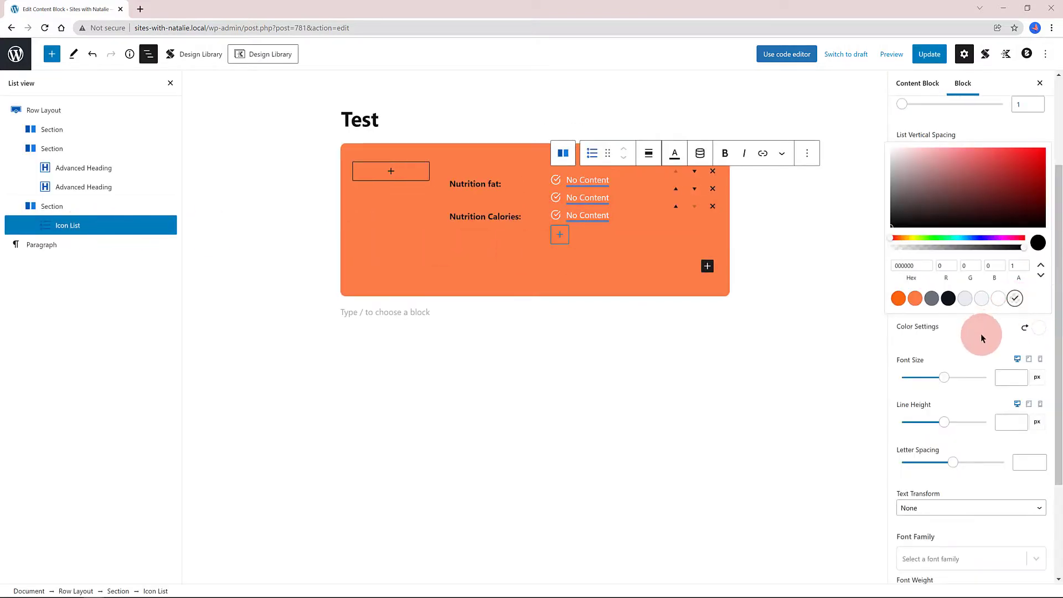
pyautogui.click(981, 333)
pyautogui.click(929, 54)
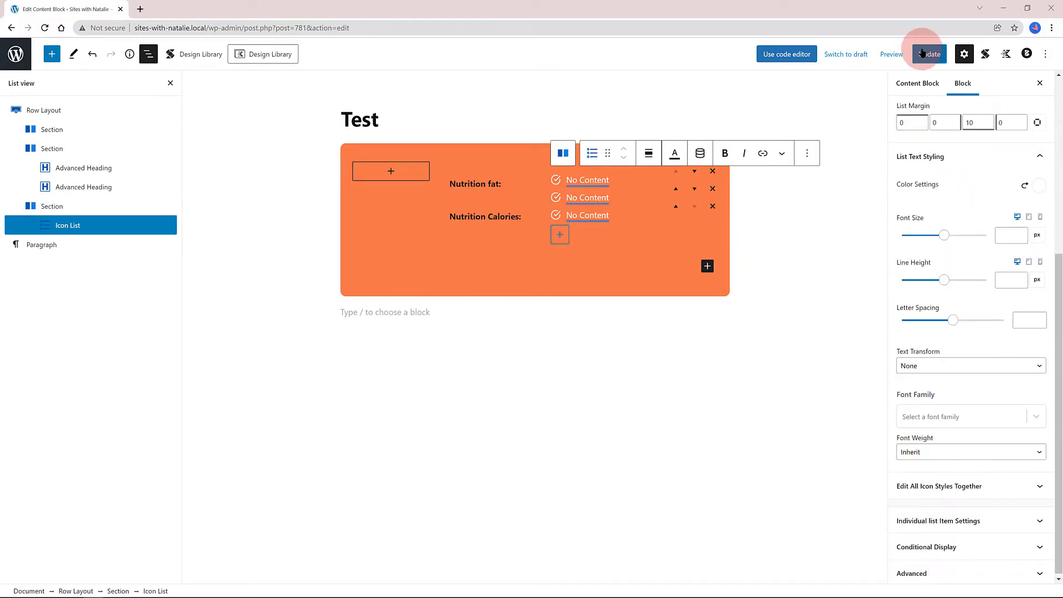
pyautogui.click(16, 55)
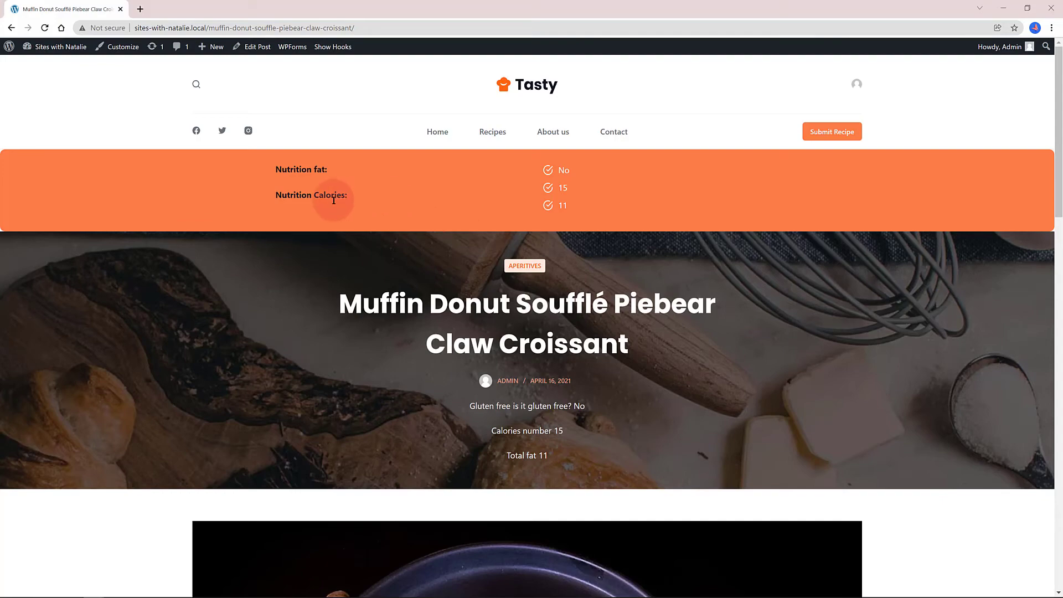
# Step: Scroll the live recipe post to check the orange bar showing No, 15 and 11
pyautogui.scroll(-4, 334, 200)
pyautogui.scroll(-3, 334, 201)
pyautogui.scroll(7, 334, 201)
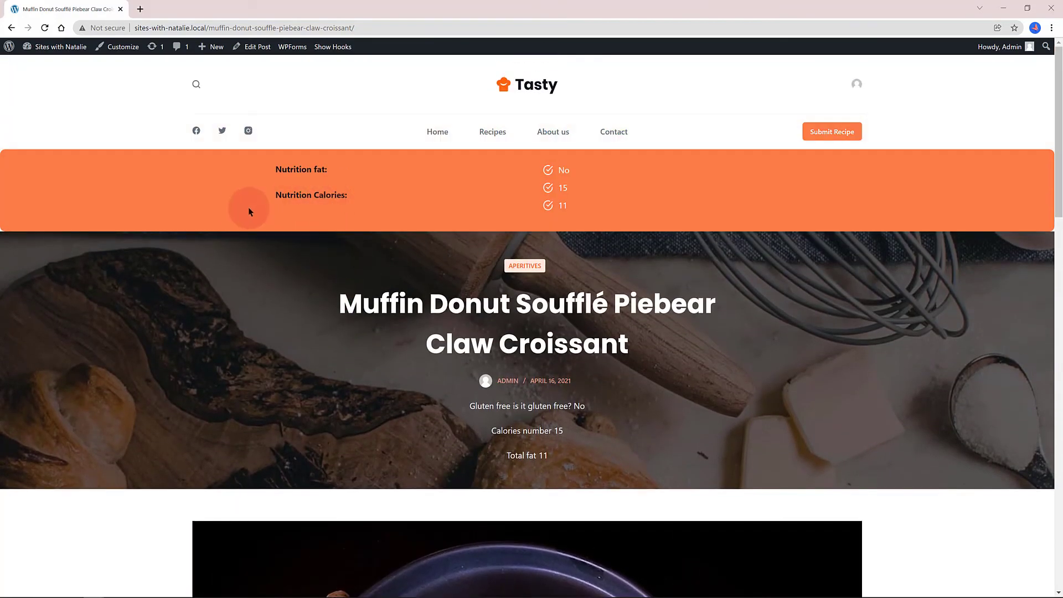